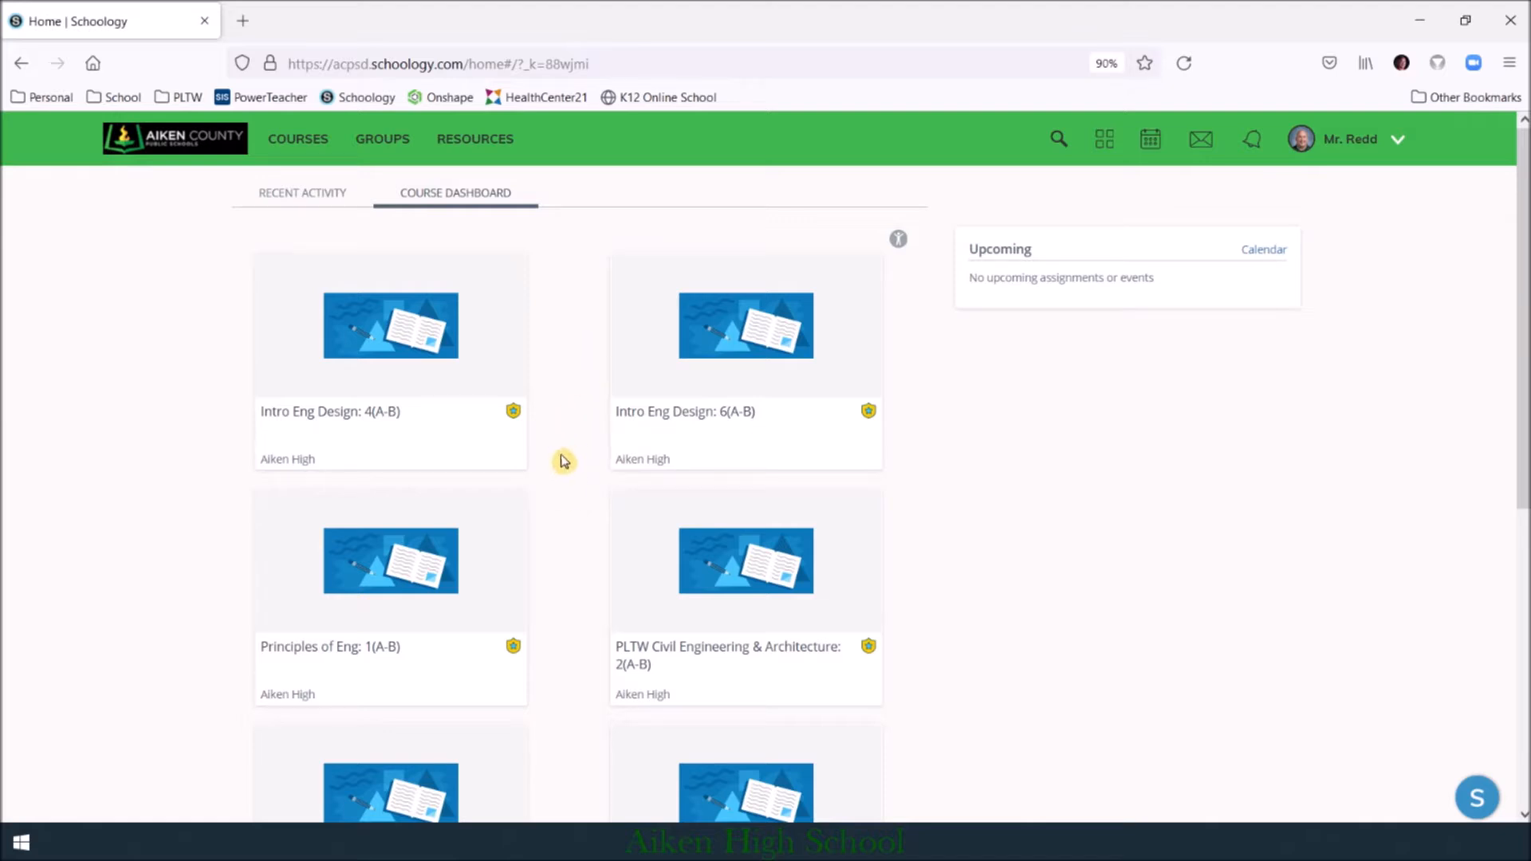
# Step: Open the Intro Eng Design 4(A-B) course and view the types of materials that can be added
pyautogui.click(277, 137)
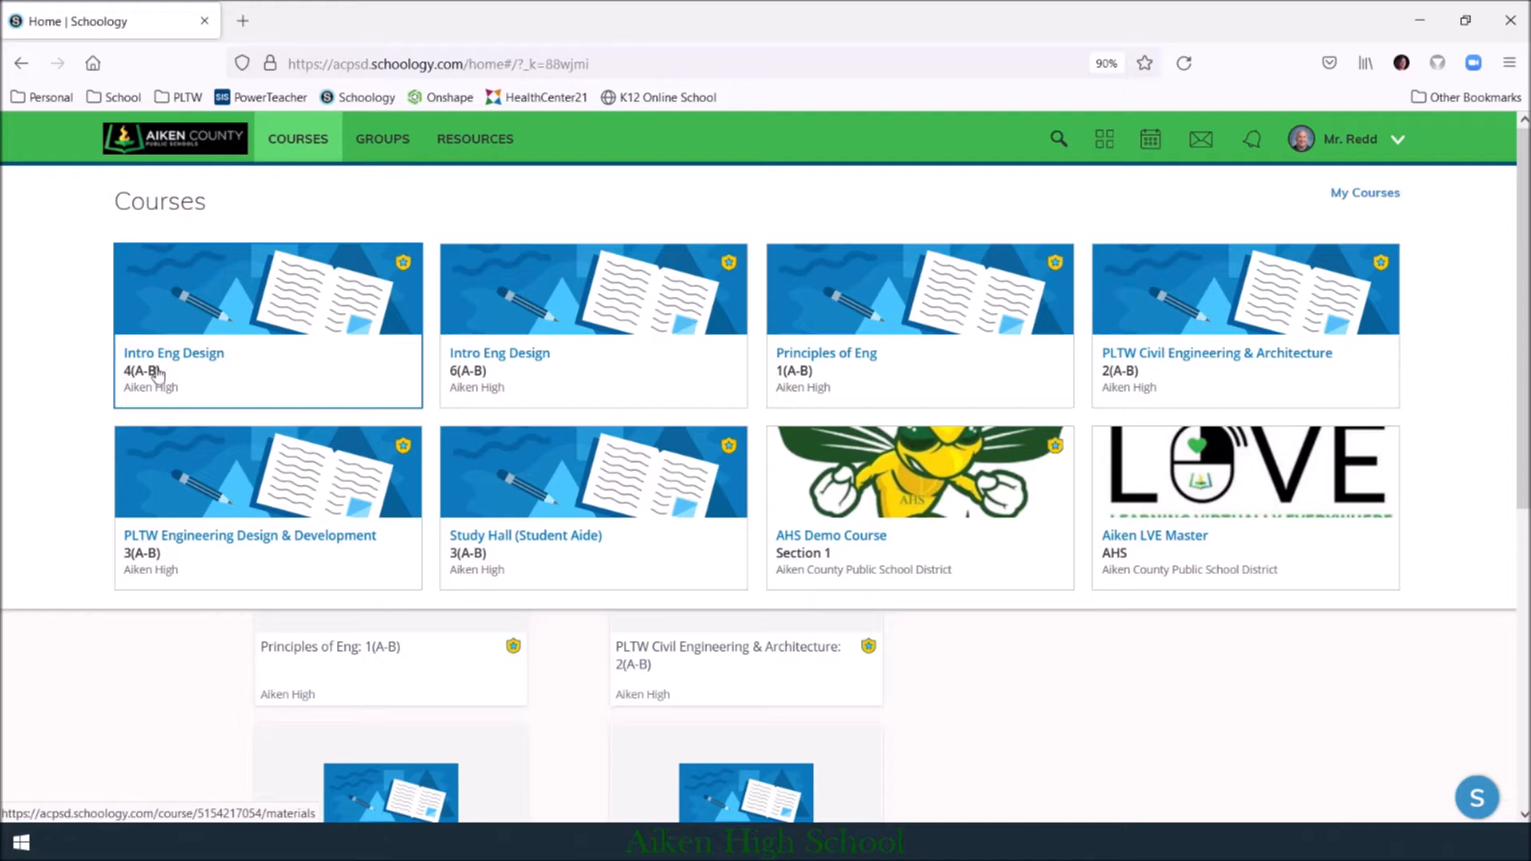
pyautogui.click(296, 365)
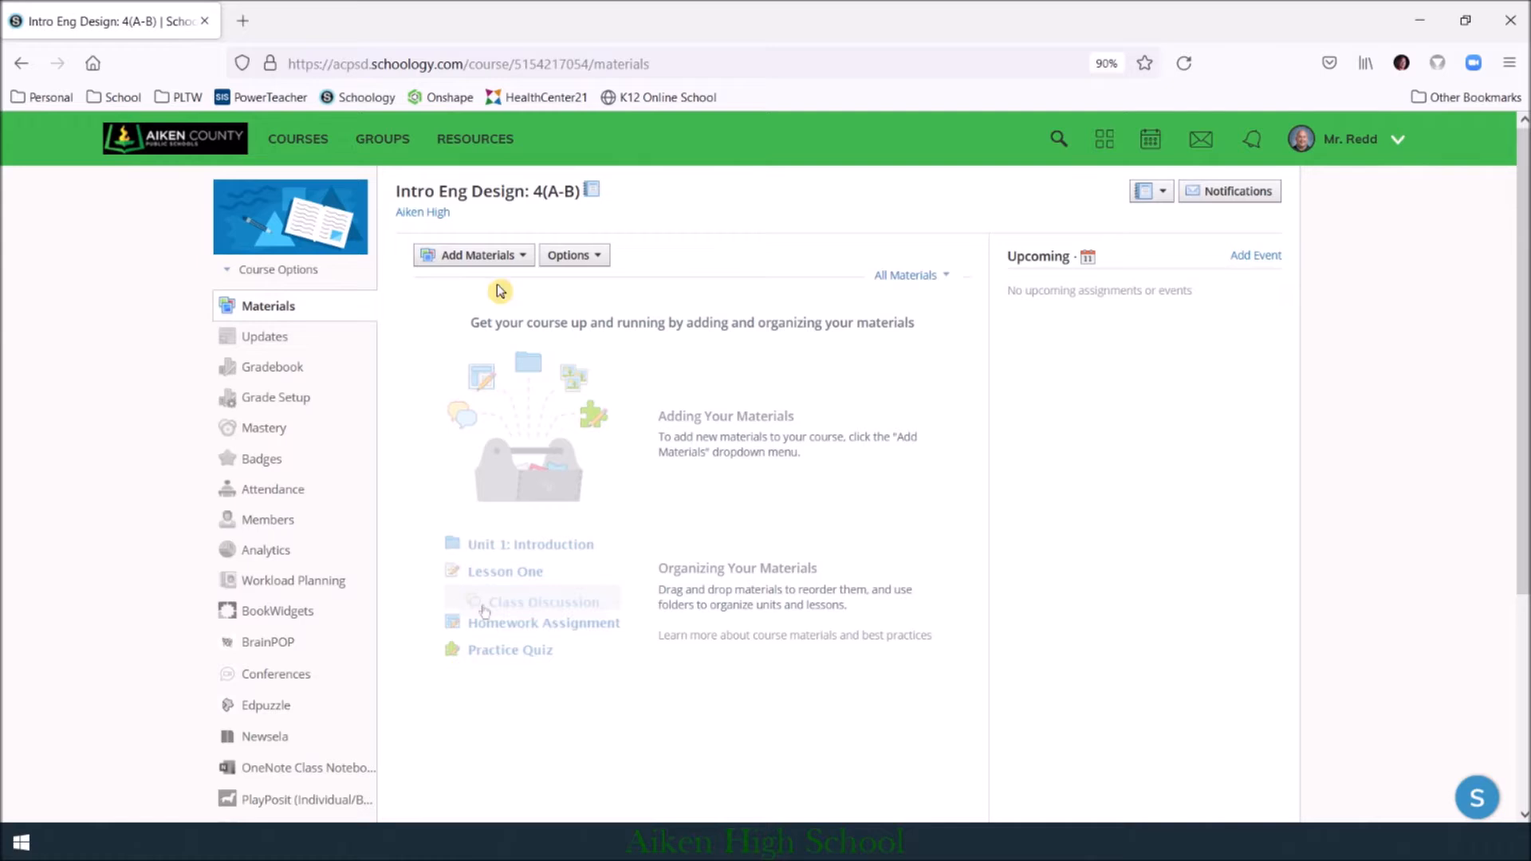
pyautogui.click(511, 256)
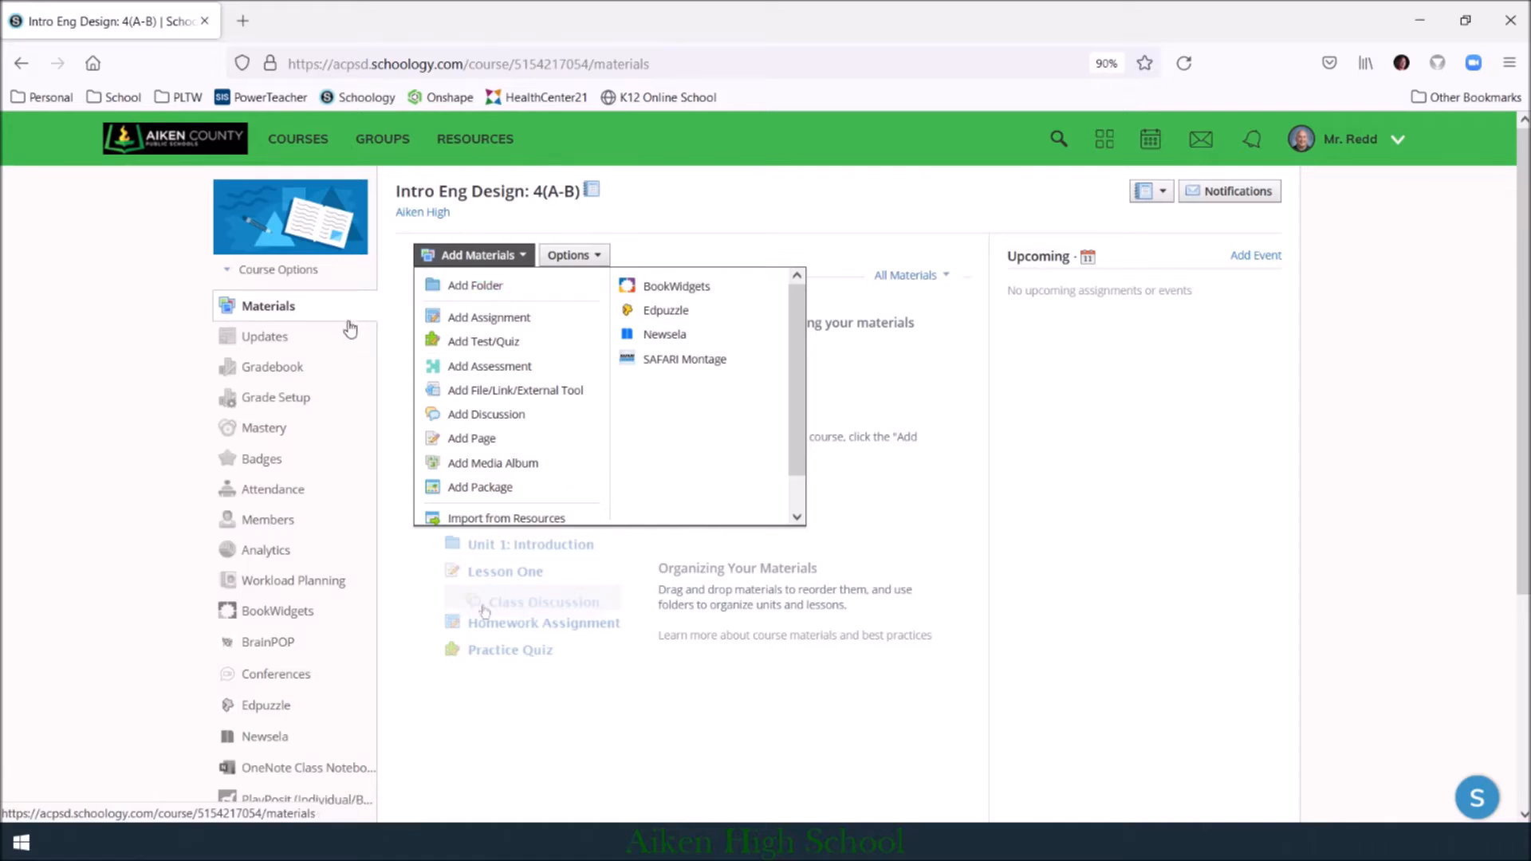
pyautogui.click(387, 328)
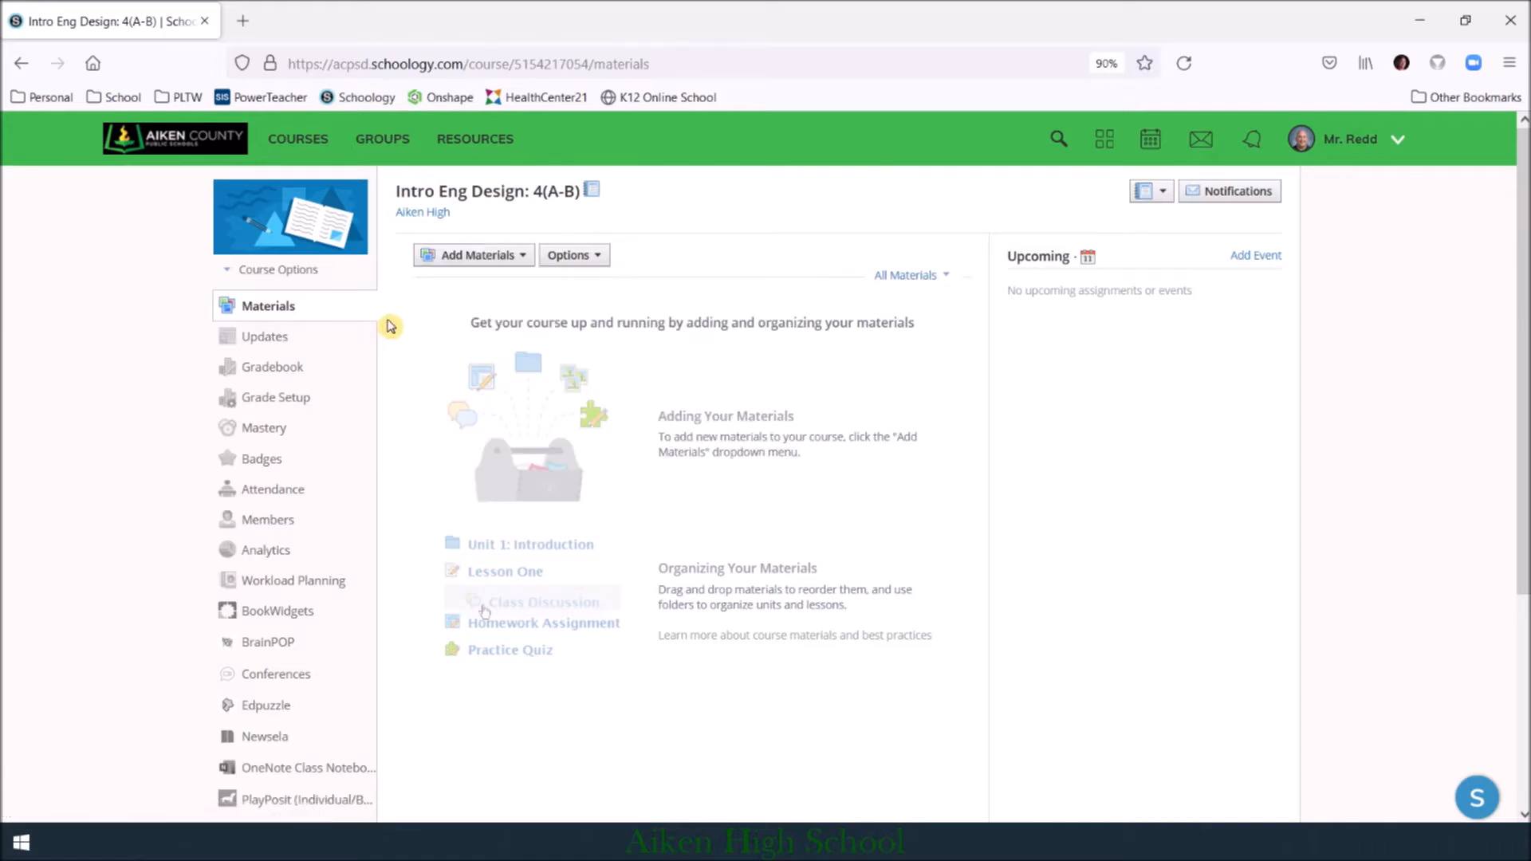
# Step: Review the course's updates, gradebook and analytics, and return to its materials page
pyautogui.click(280, 340)
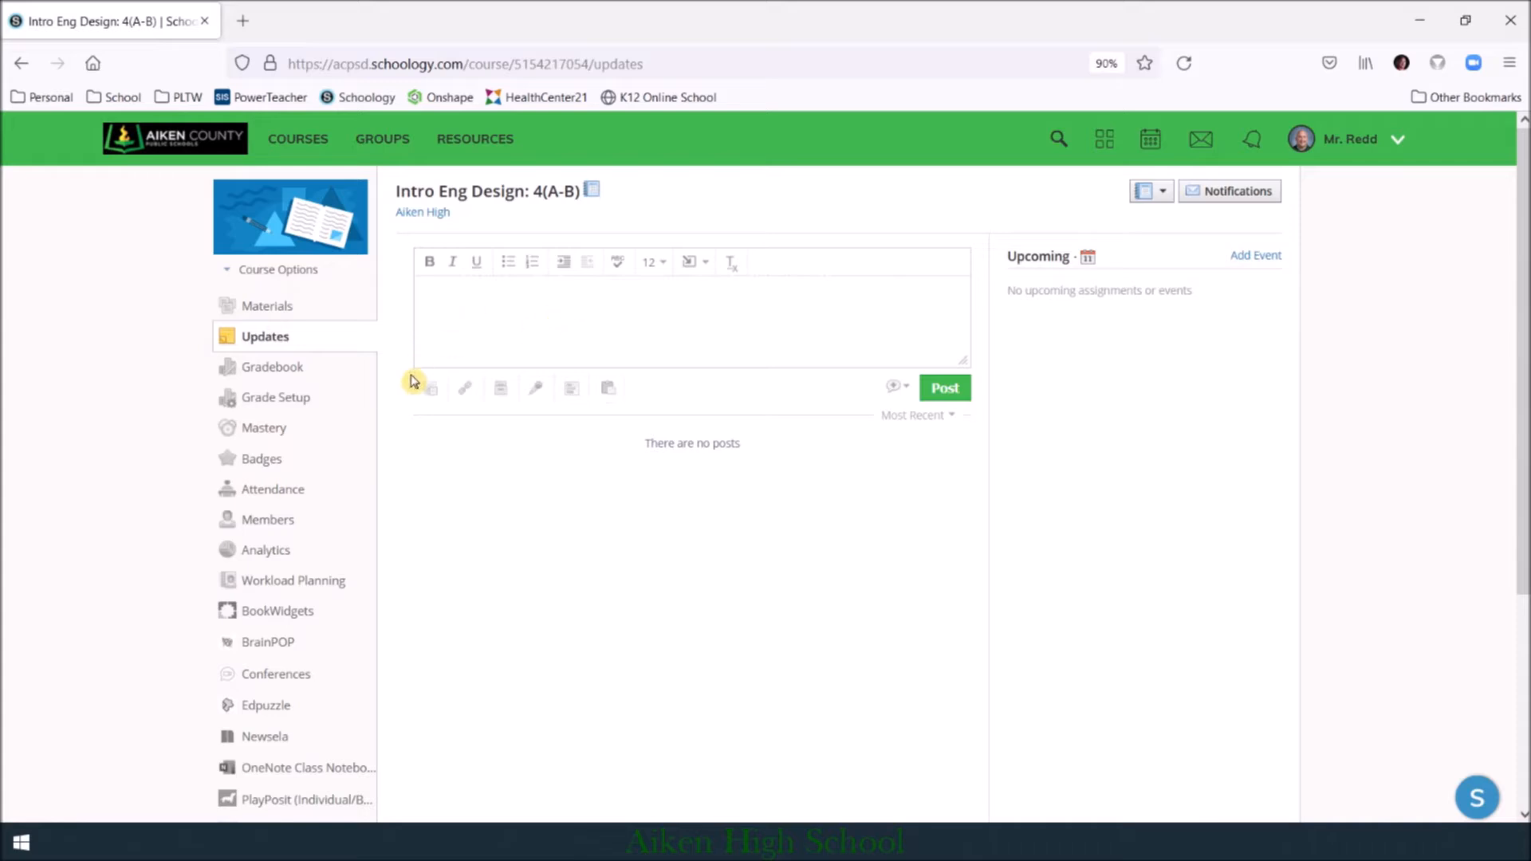
pyautogui.click(271, 367)
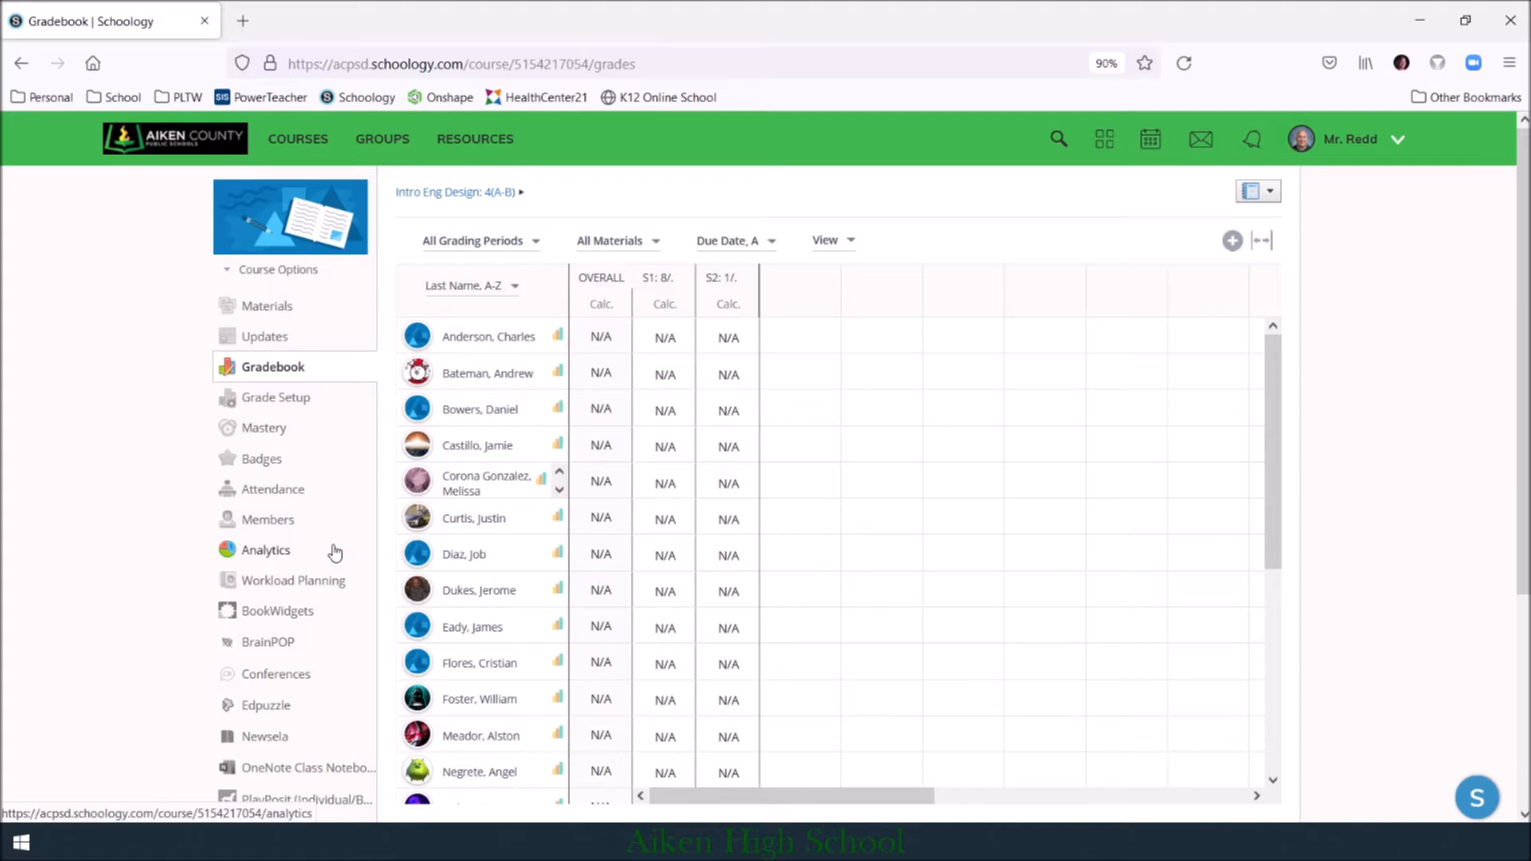
pyautogui.click(275, 550)
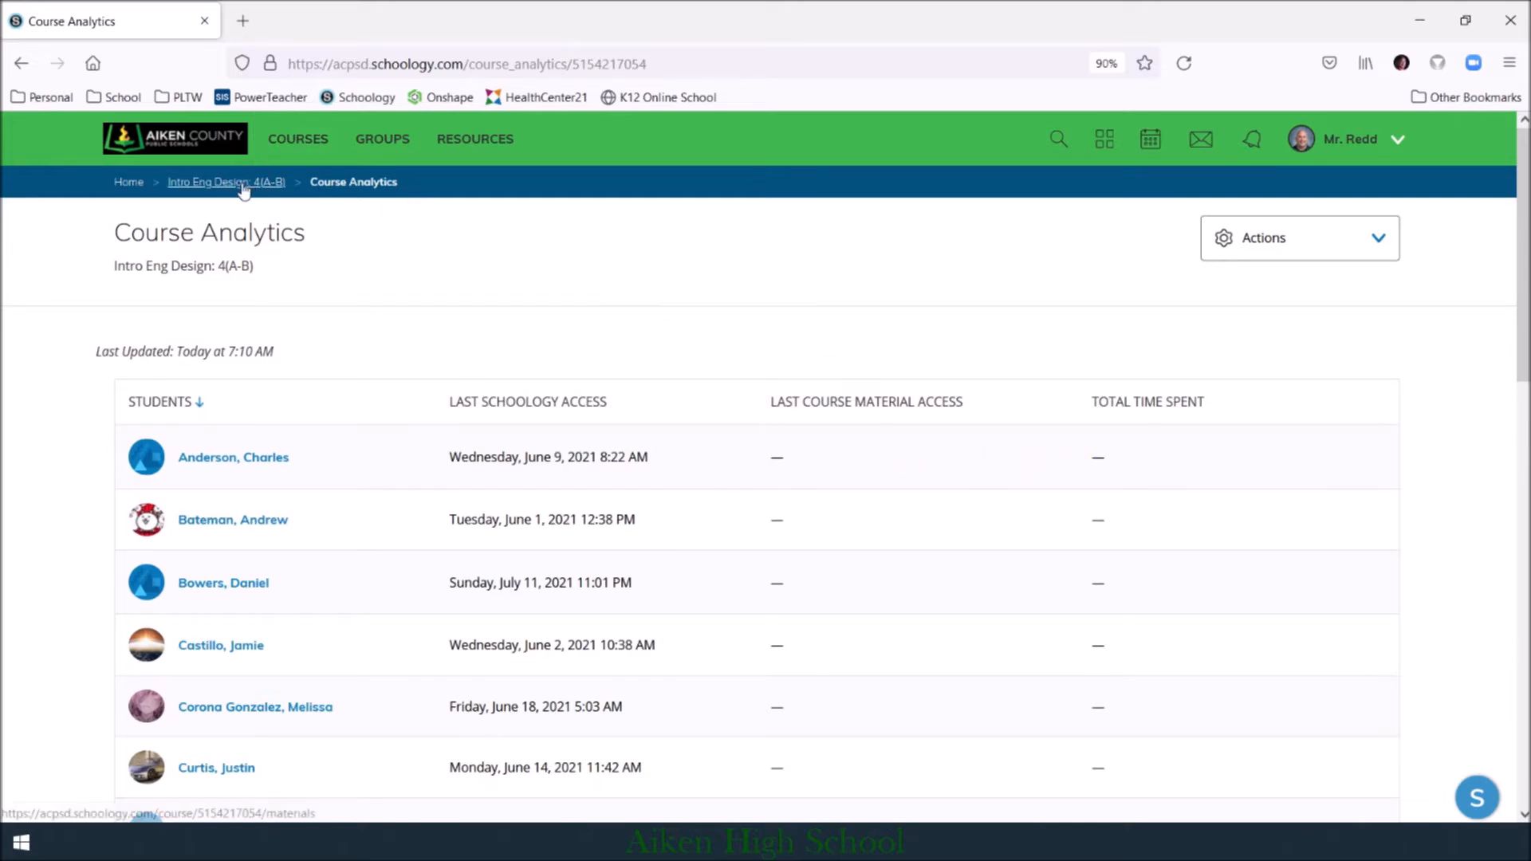
pyautogui.click(215, 183)
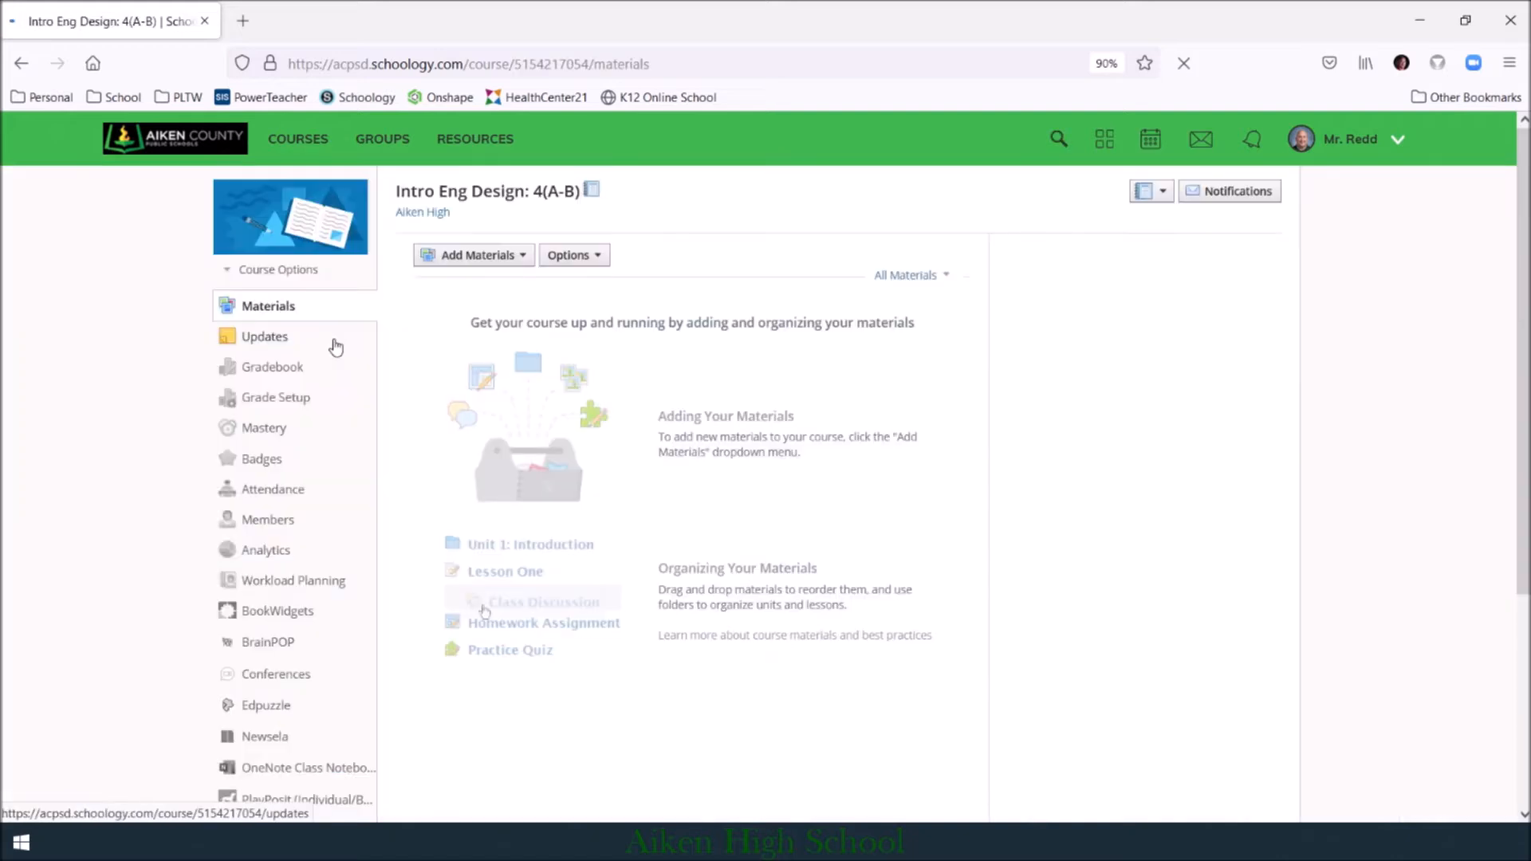
# Step: Open the picture editor for the Intro Eng Design 4(A-B) course and browse the preset images
pyautogui.moveTo(243, 220)
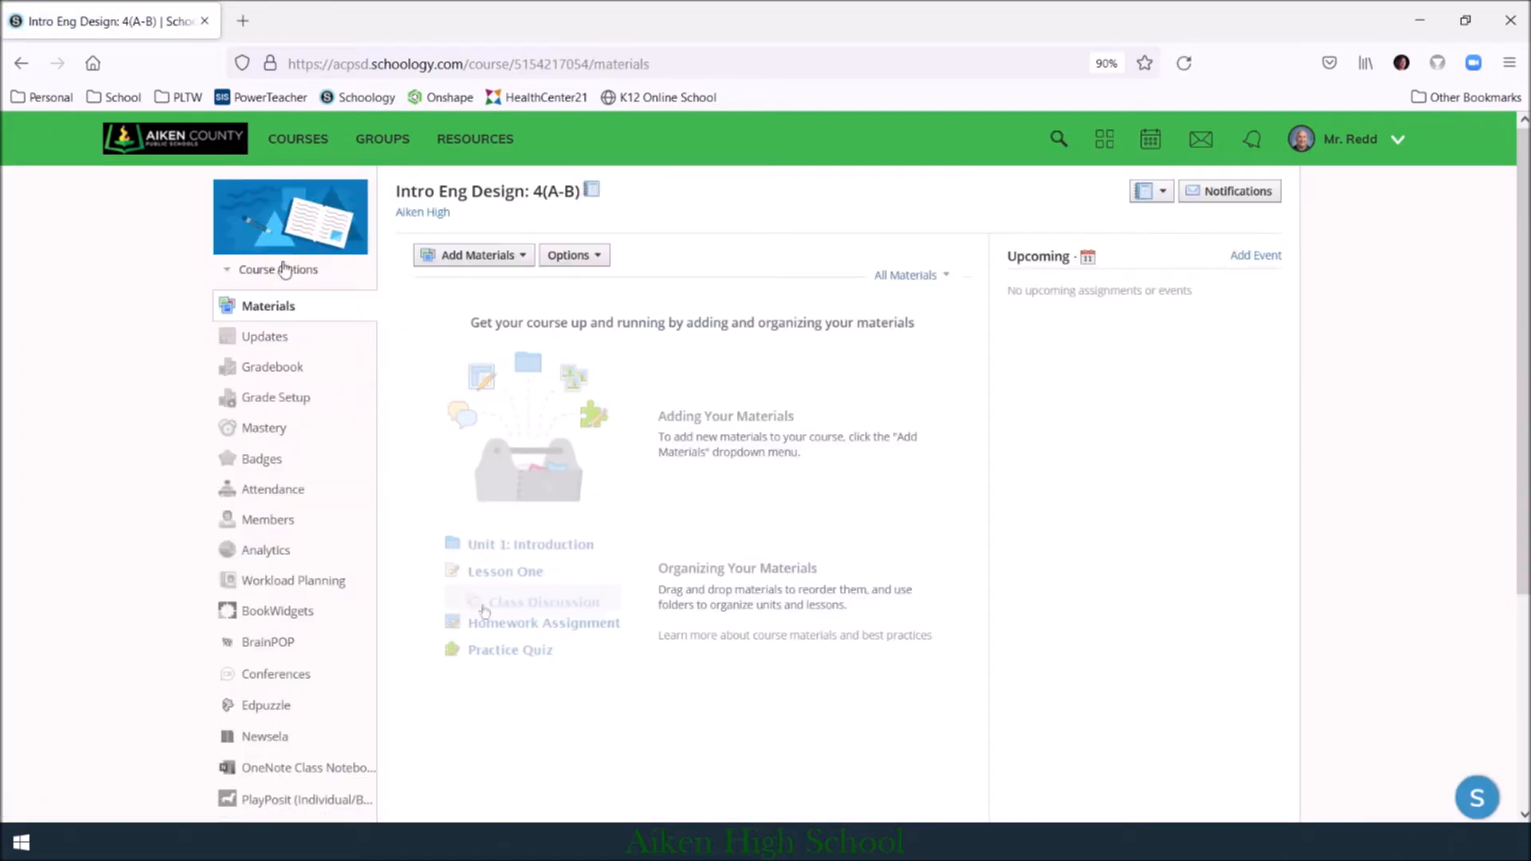
pyautogui.moveTo(300, 229)
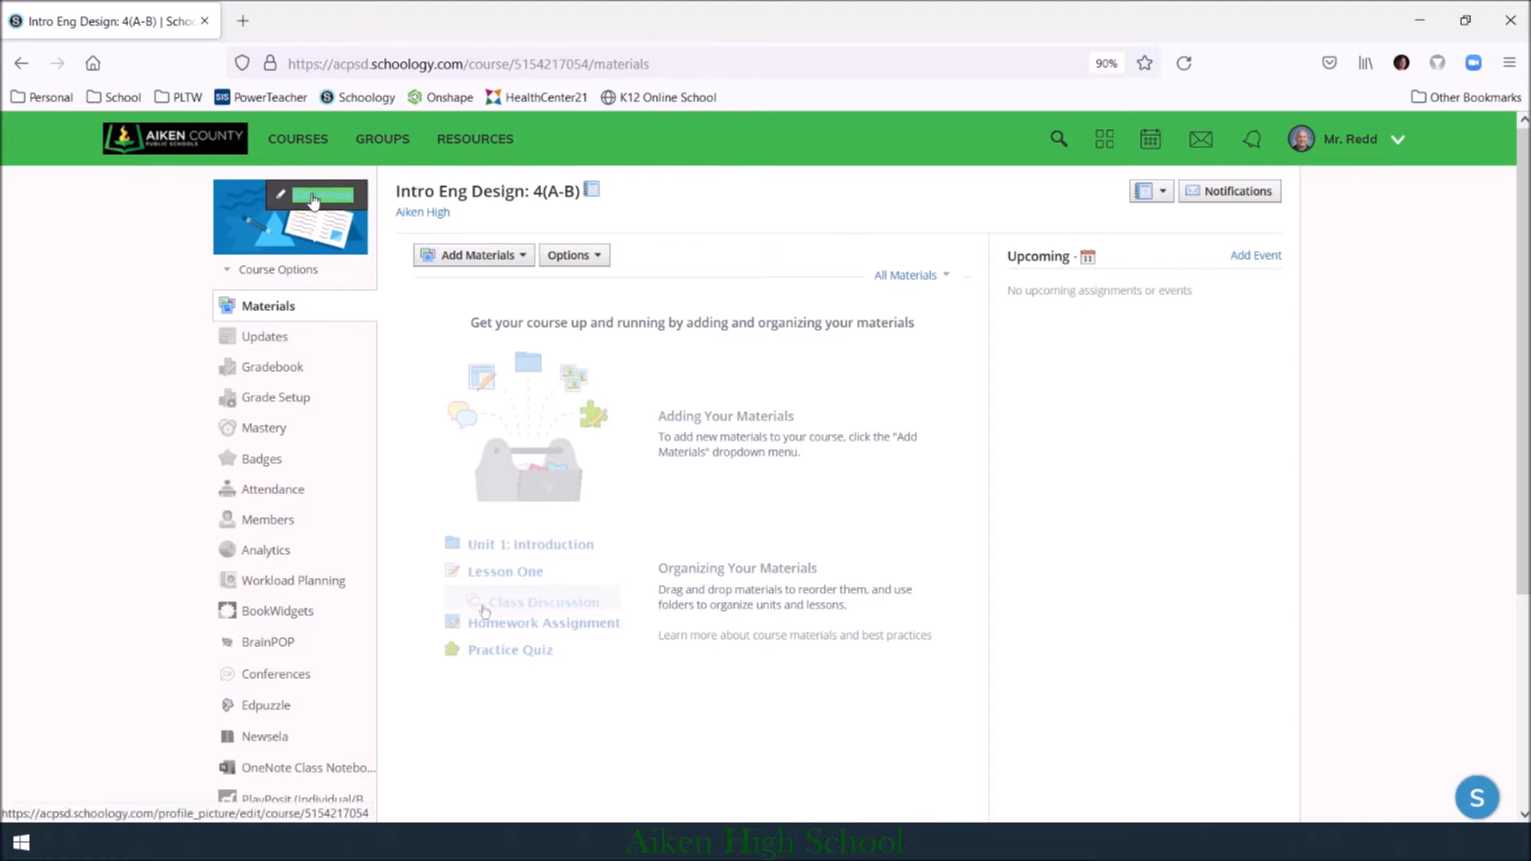
pyautogui.click(314, 197)
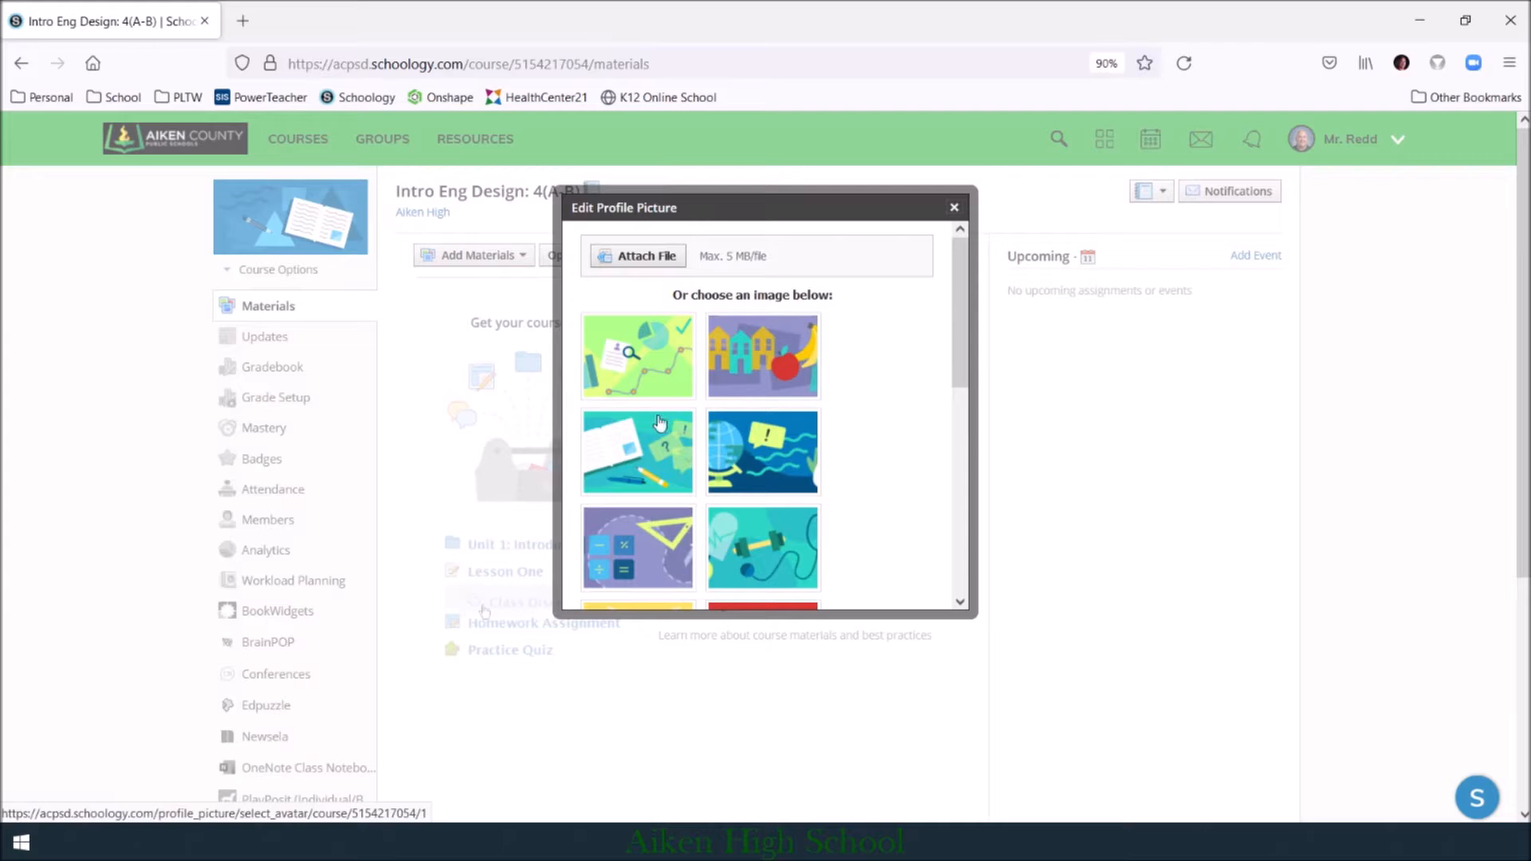
pyautogui.scroll(-1, 722, 568)
pyautogui.scroll(-2, 710, 553)
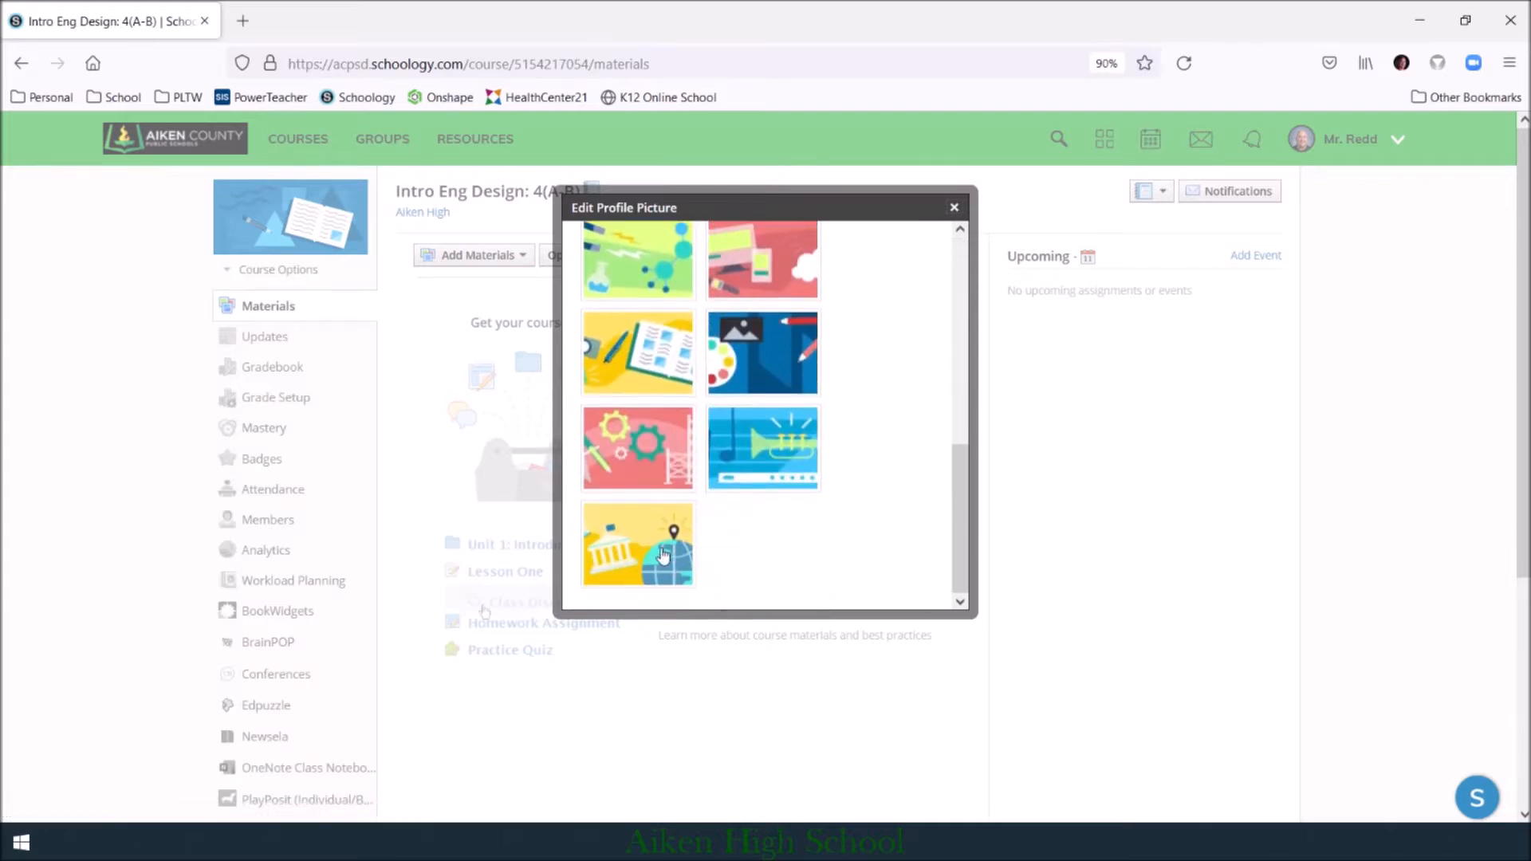
pyautogui.scroll(5, 662, 550)
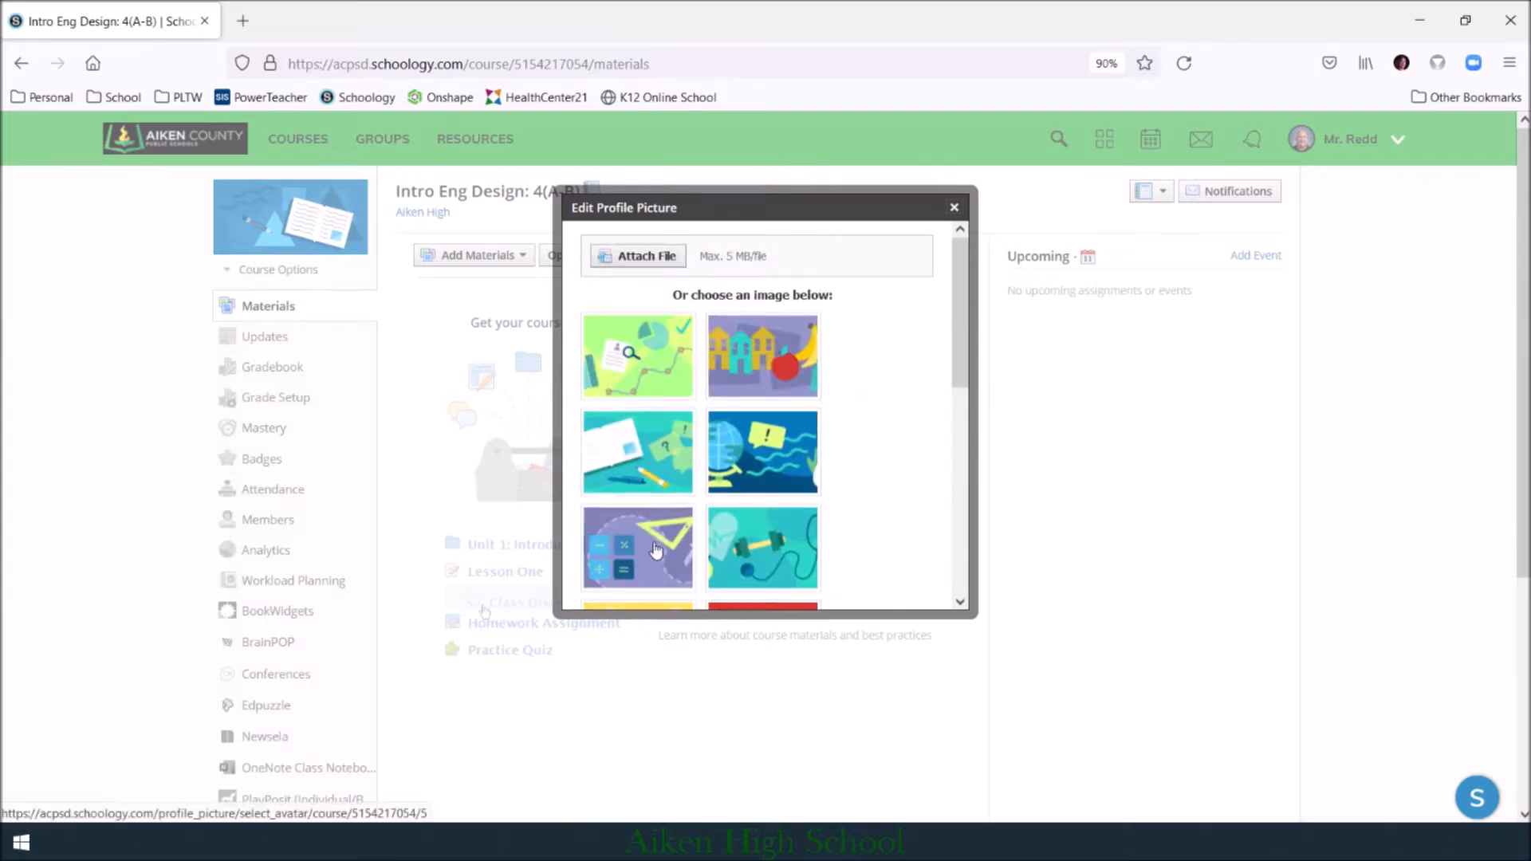
# Step: Upload IED Schoology.jpg from the PLTW folder under Logos & Images as the course picture
pyautogui.click(642, 257)
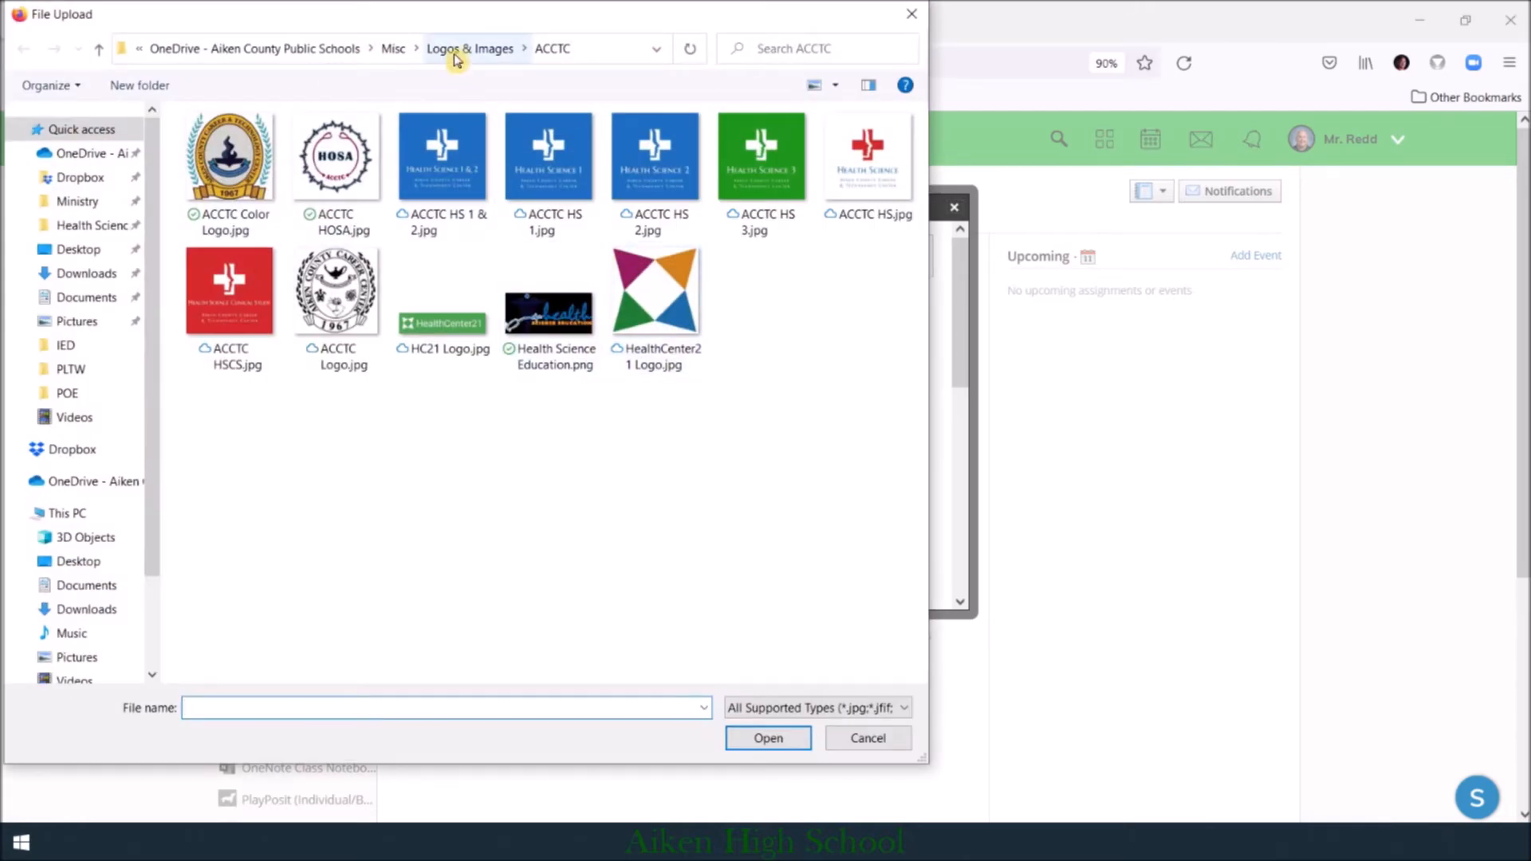
pyautogui.click(455, 49)
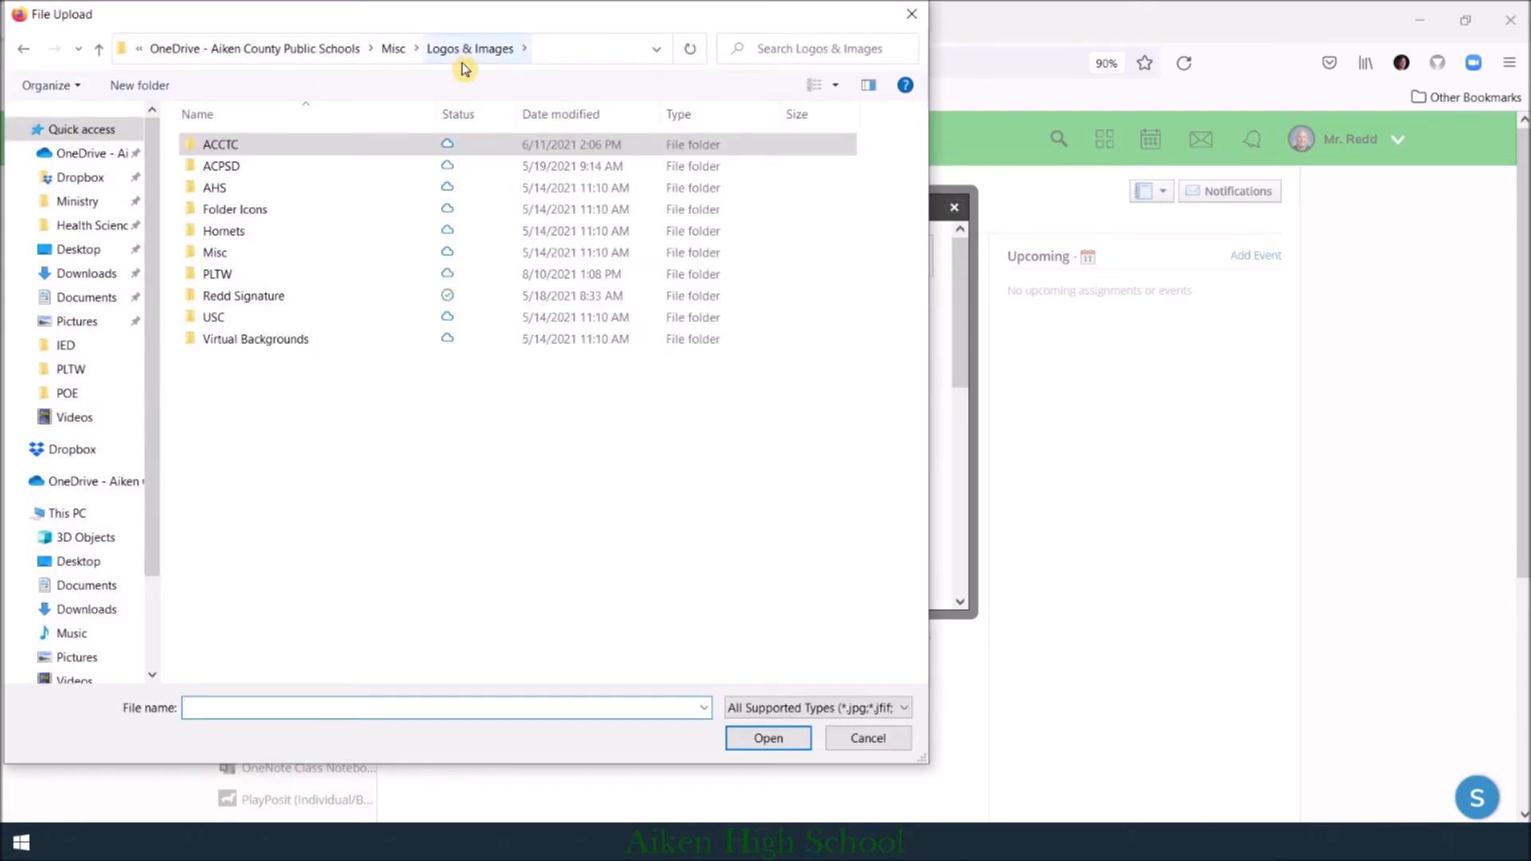
pyautogui.moveTo(458, 13); pyautogui.dragTo(894, 59)
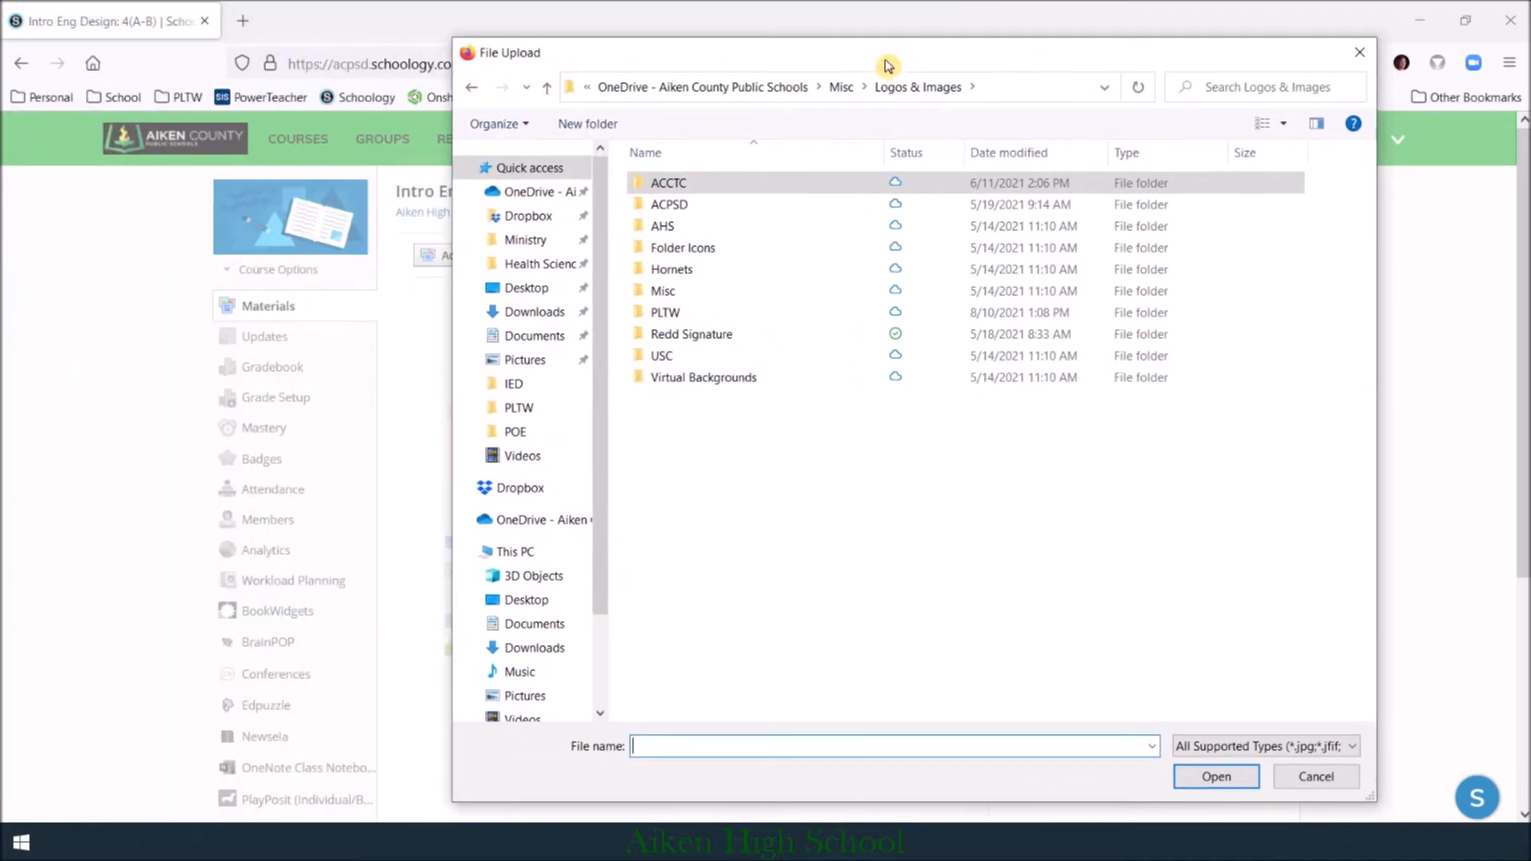
pyautogui.doubleClick(676, 315)
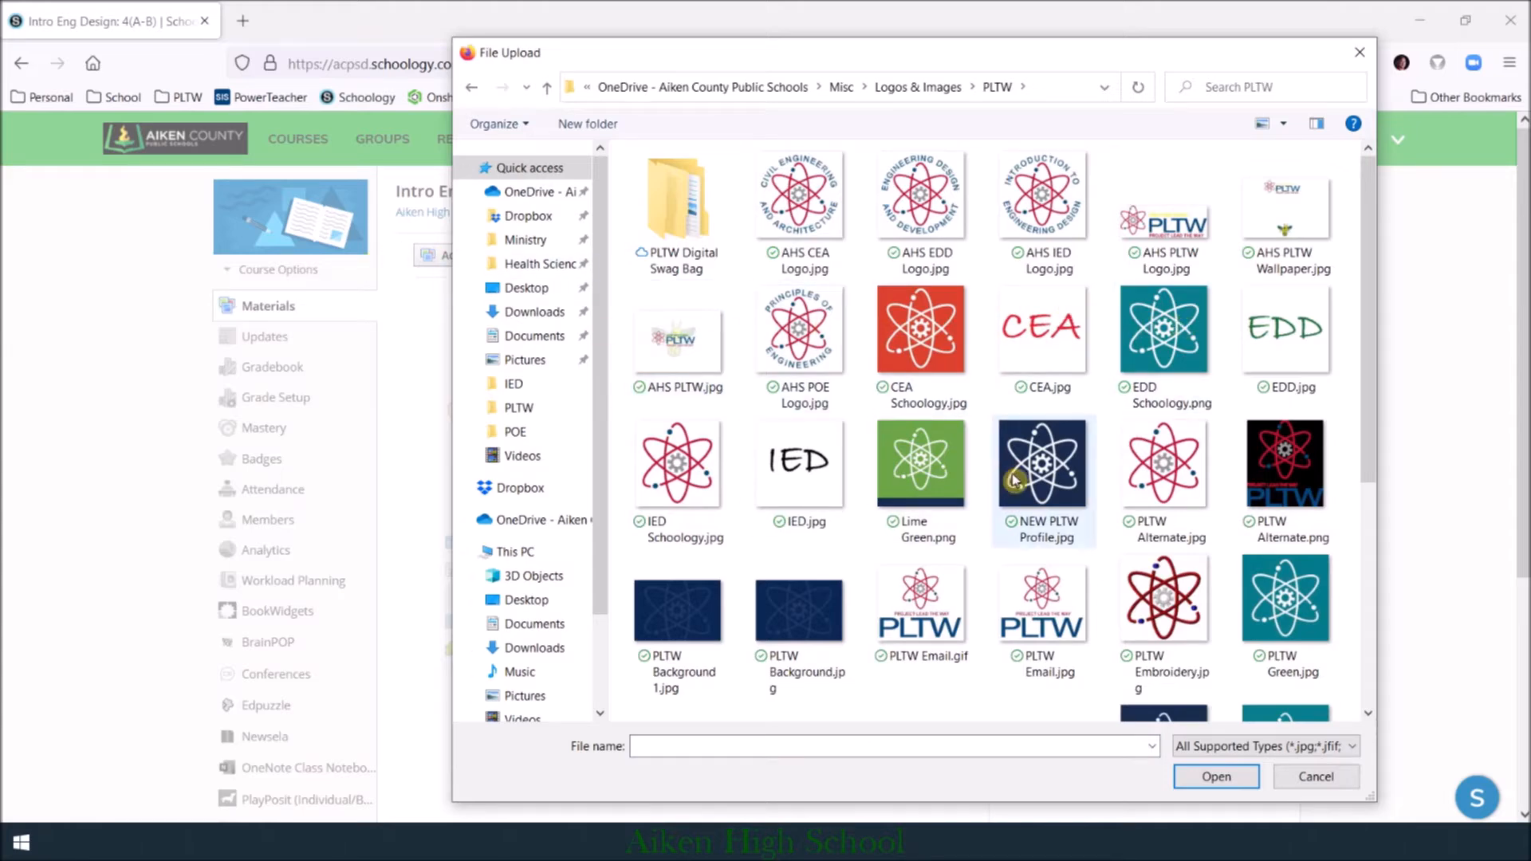
pyautogui.scroll(-3, 1053, 414)
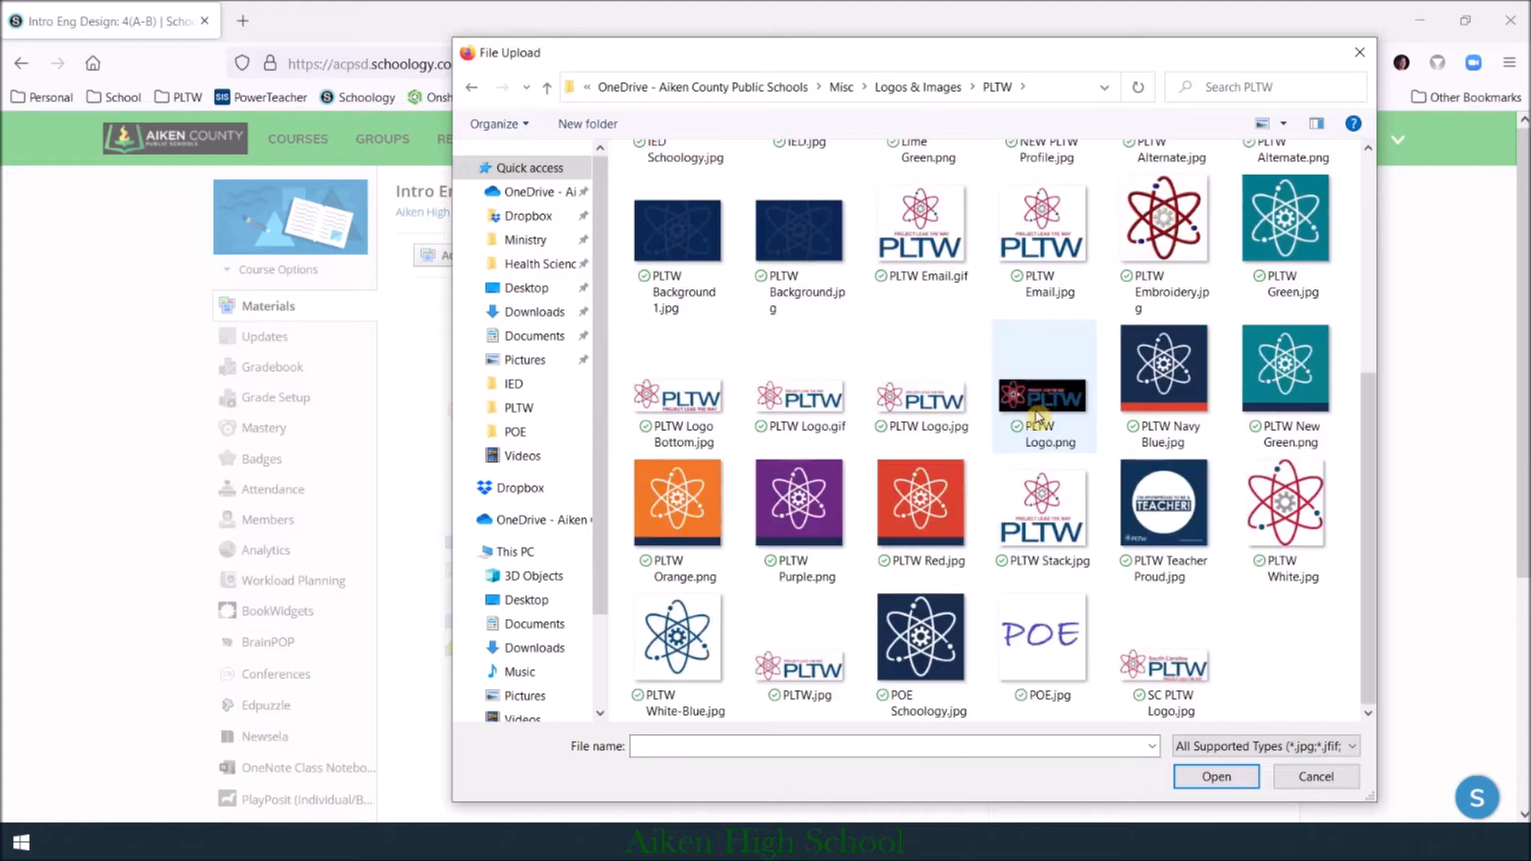
pyautogui.scroll(3, 1037, 415)
pyautogui.click(670, 499)
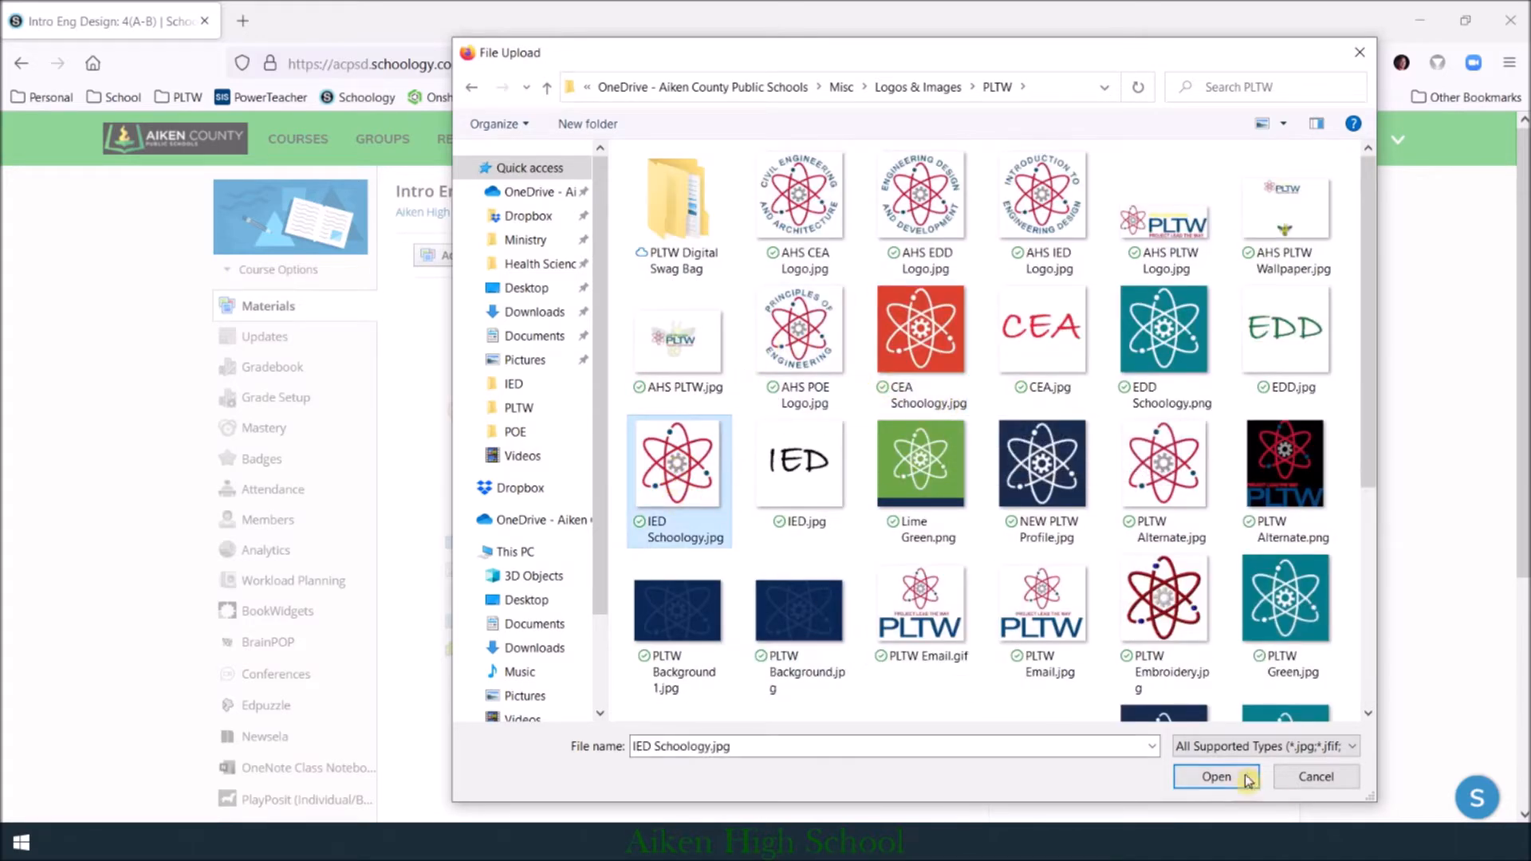
pyautogui.click(1219, 776)
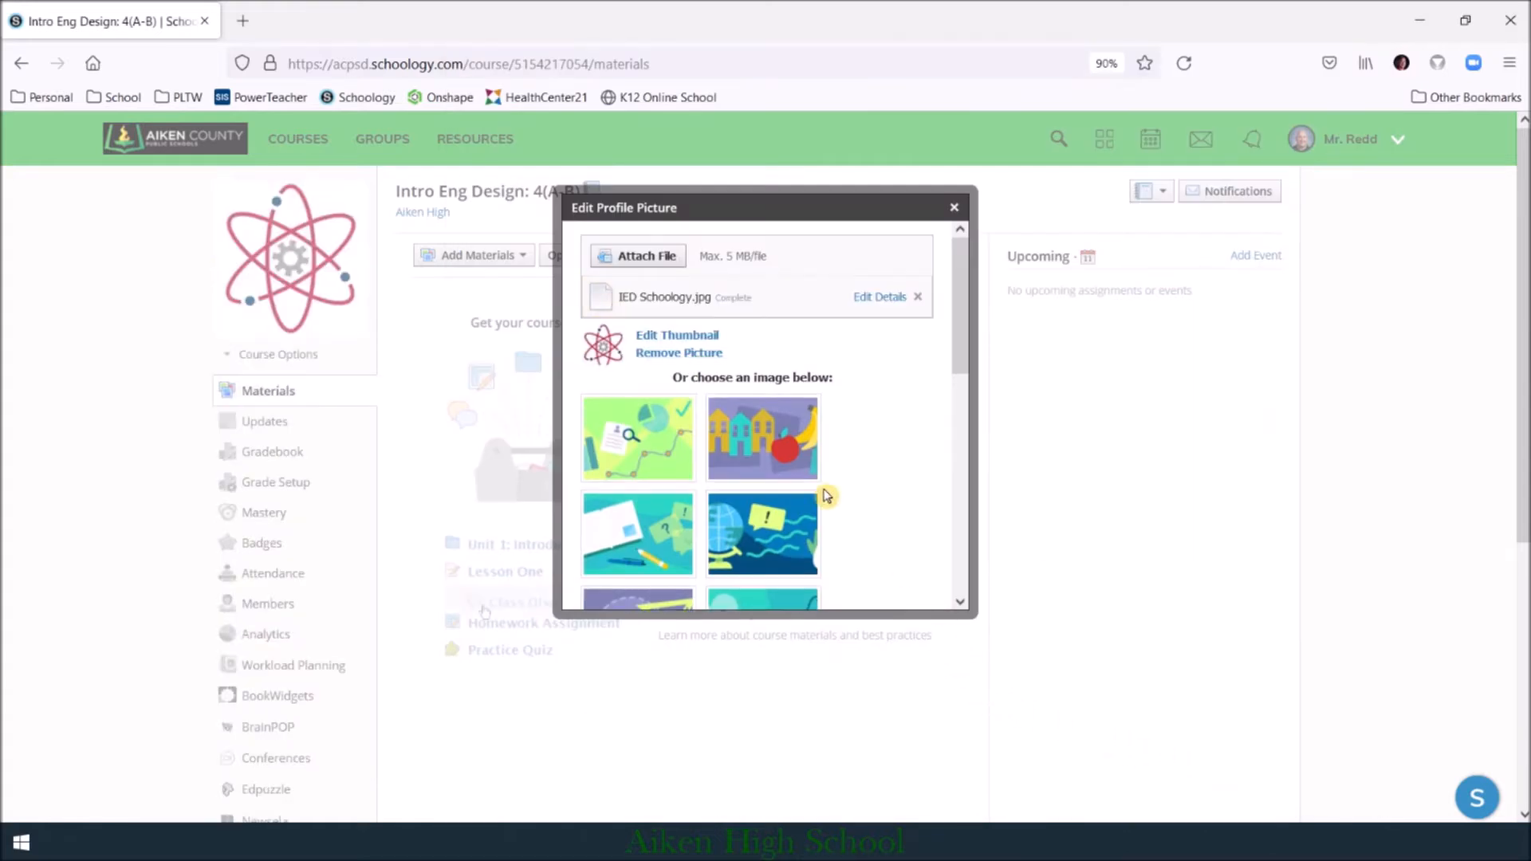
pyautogui.click(954, 207)
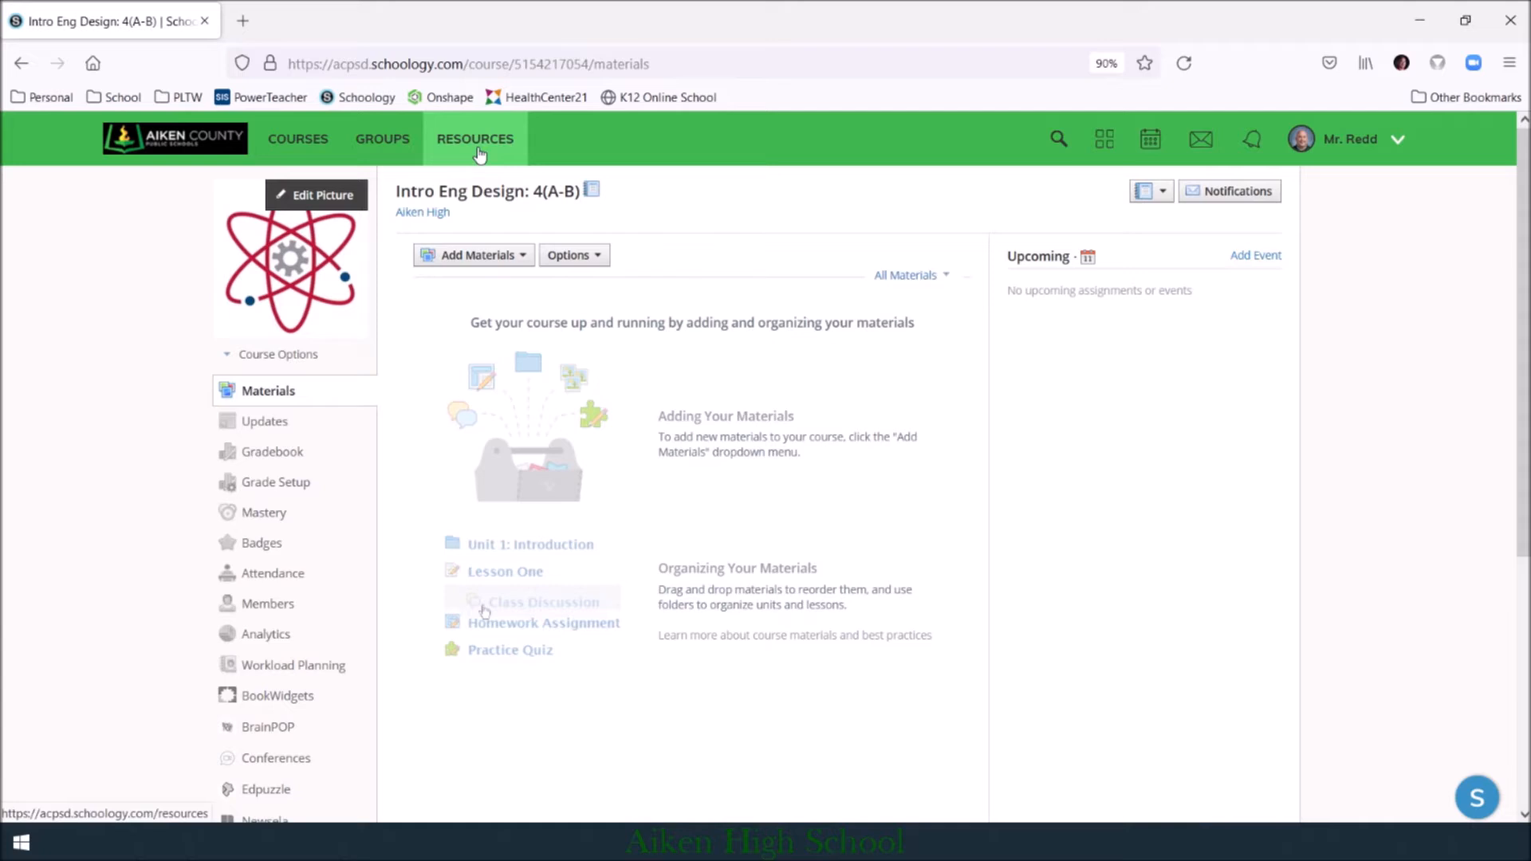
# Step: Open the ACPSD PLTW Group and view its shared resources
pyautogui.click(384, 152)
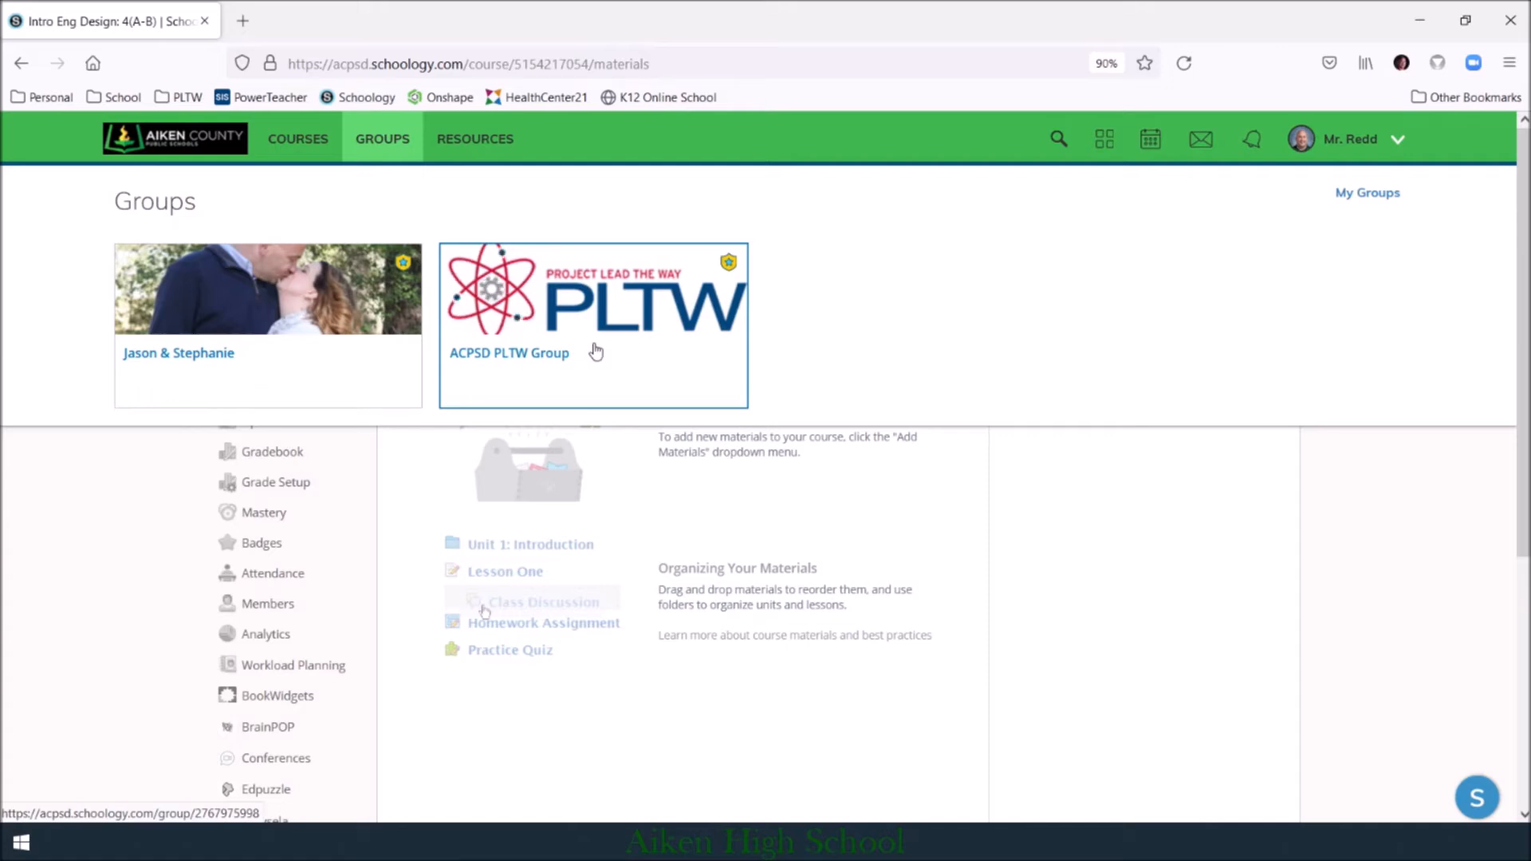
pyautogui.click(634, 335)
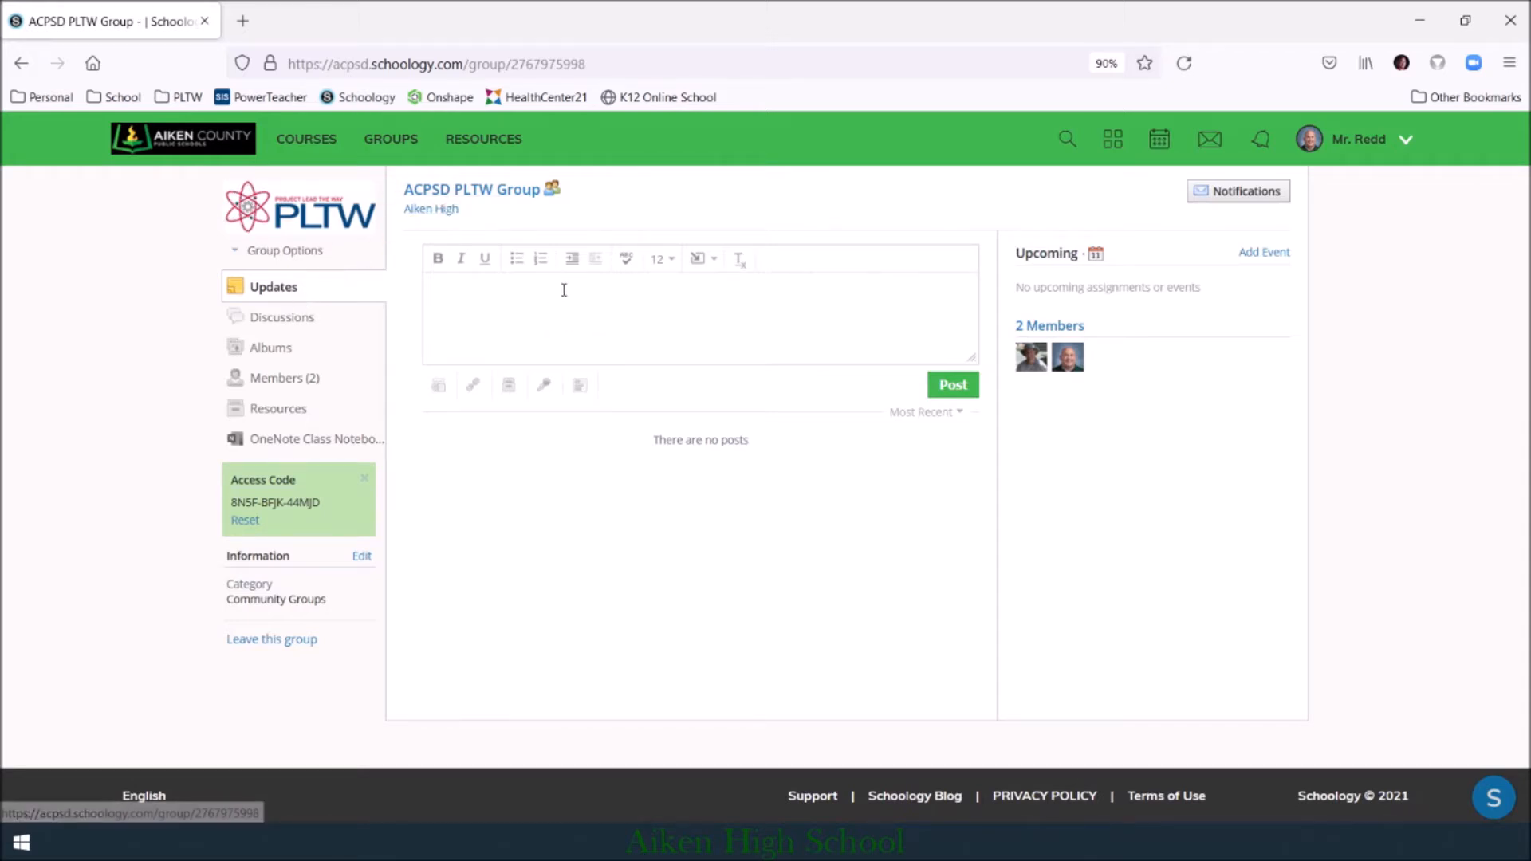
pyautogui.click(301, 417)
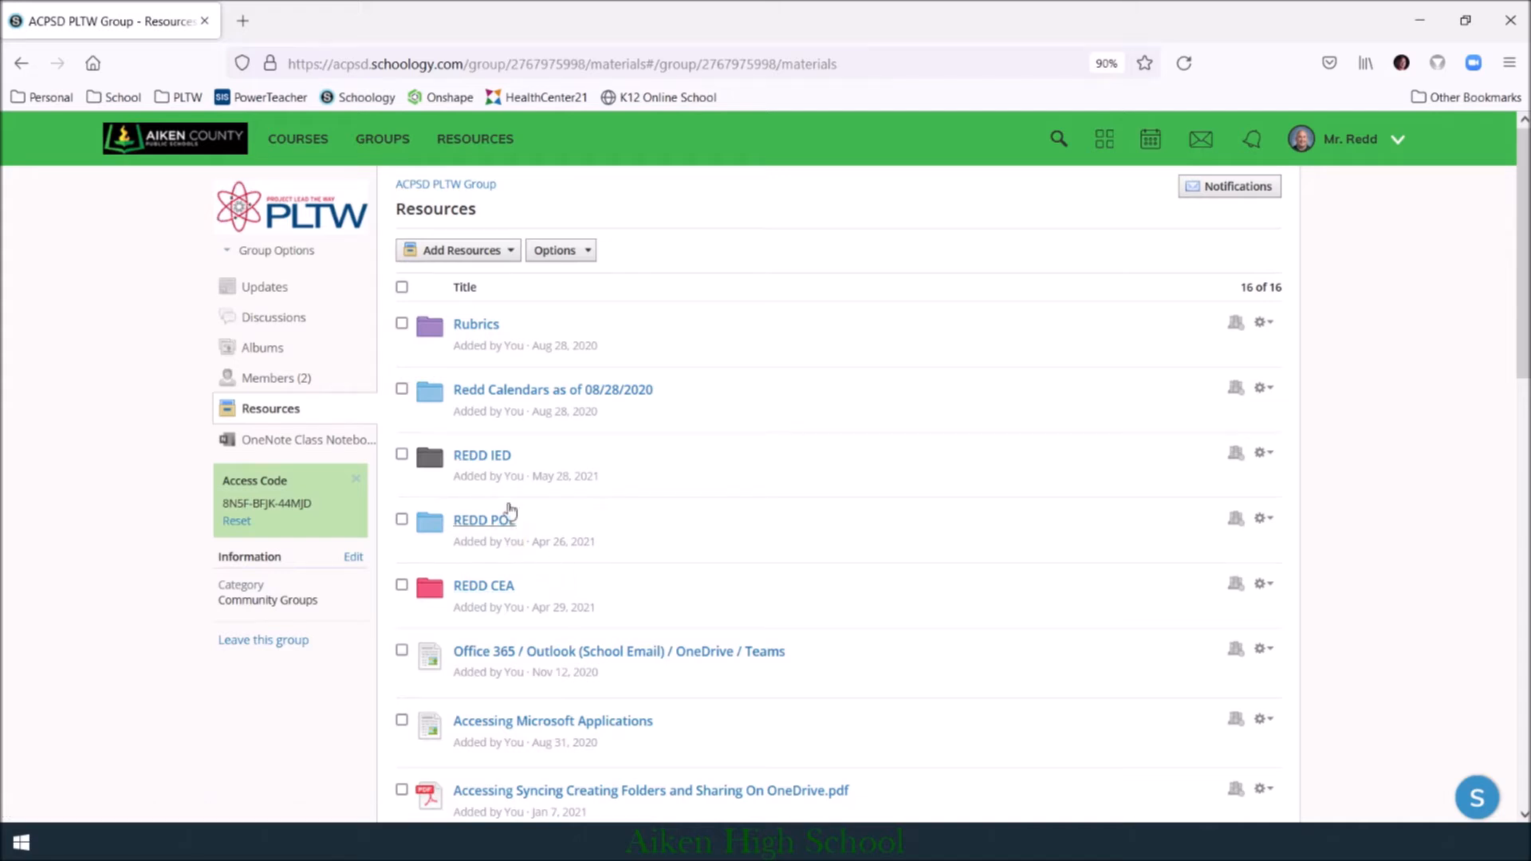
# Step: Return to the Intro Eng Design 4(A-B) course and look over the list of available courses
pyautogui.click(299, 139)
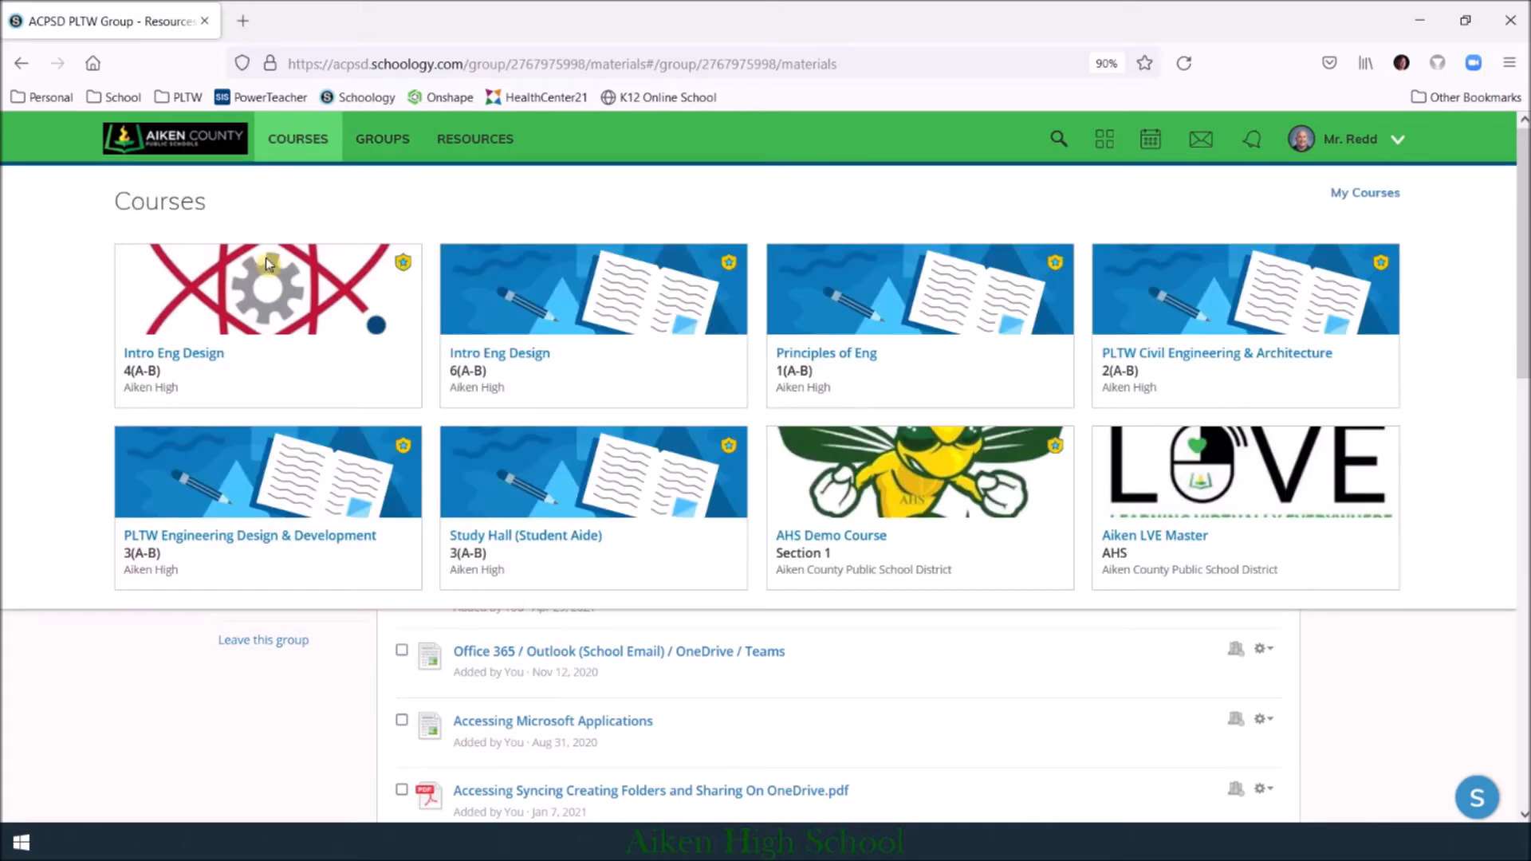
pyautogui.click(281, 323)
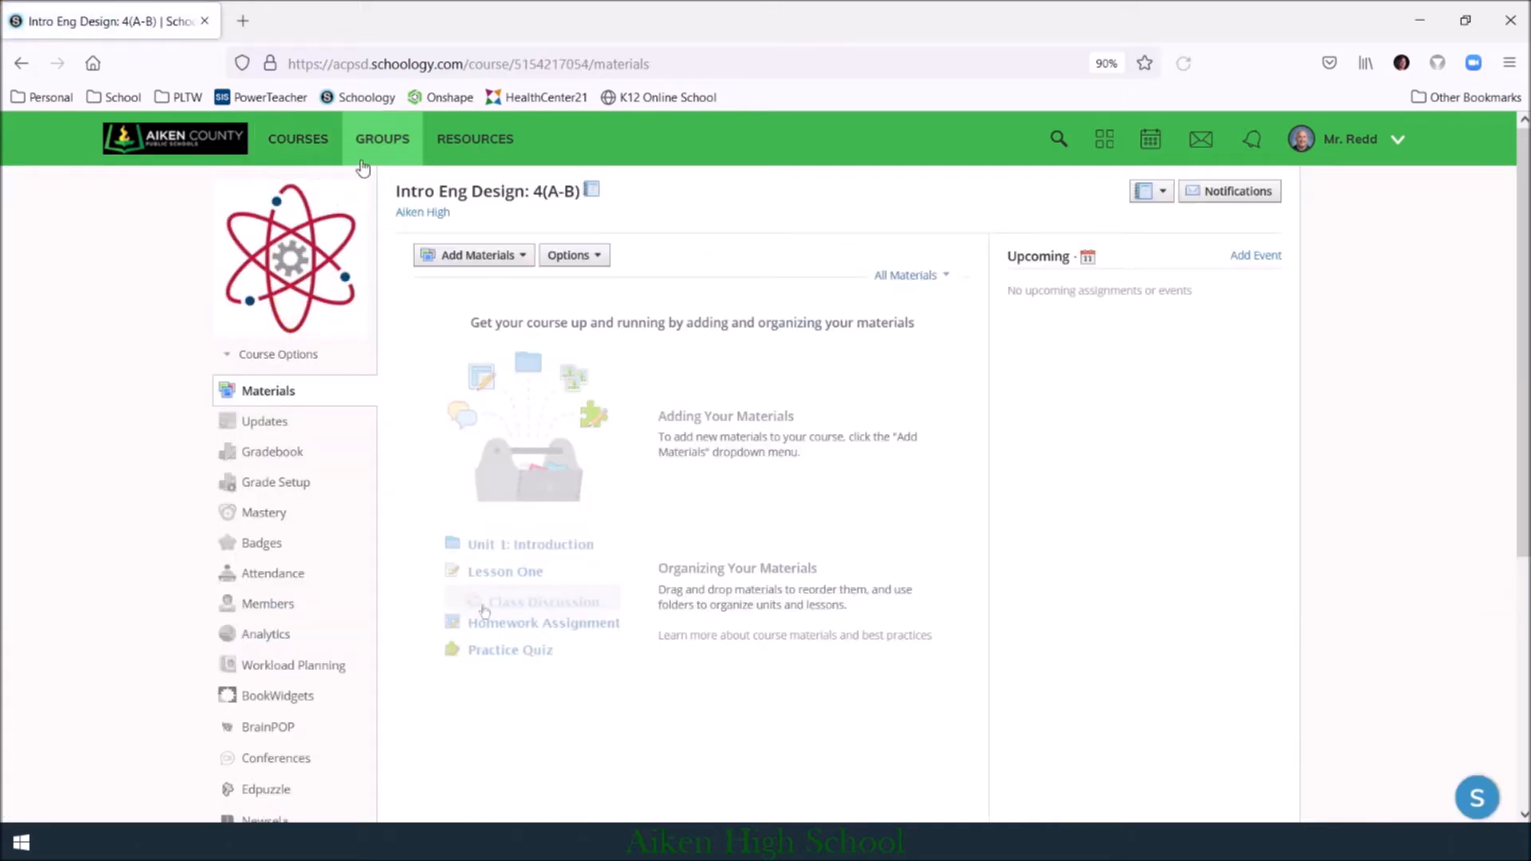
pyautogui.click(311, 142)
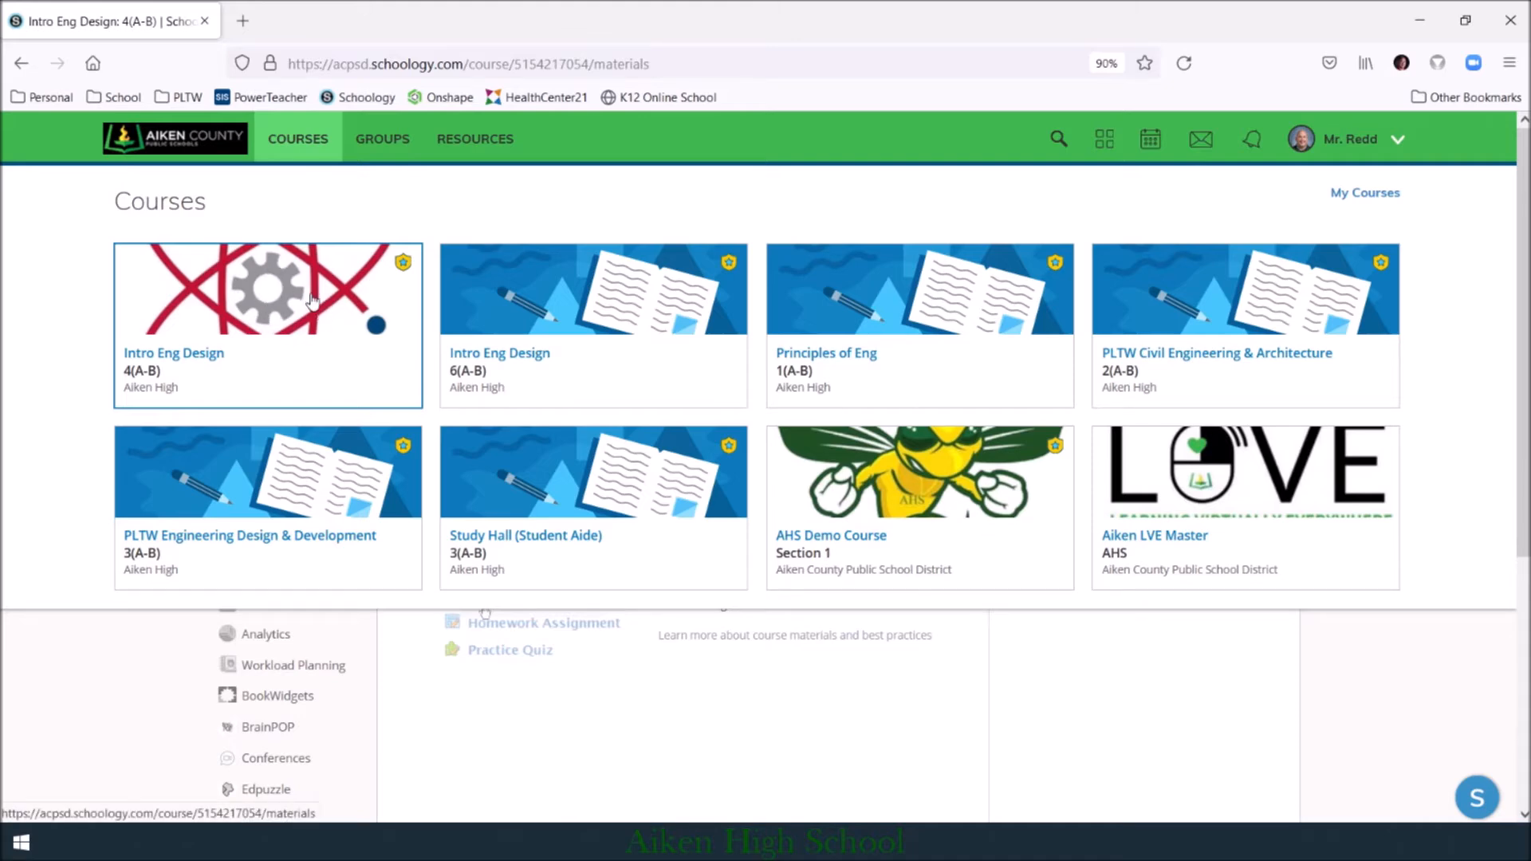
pyautogui.click(321, 129)
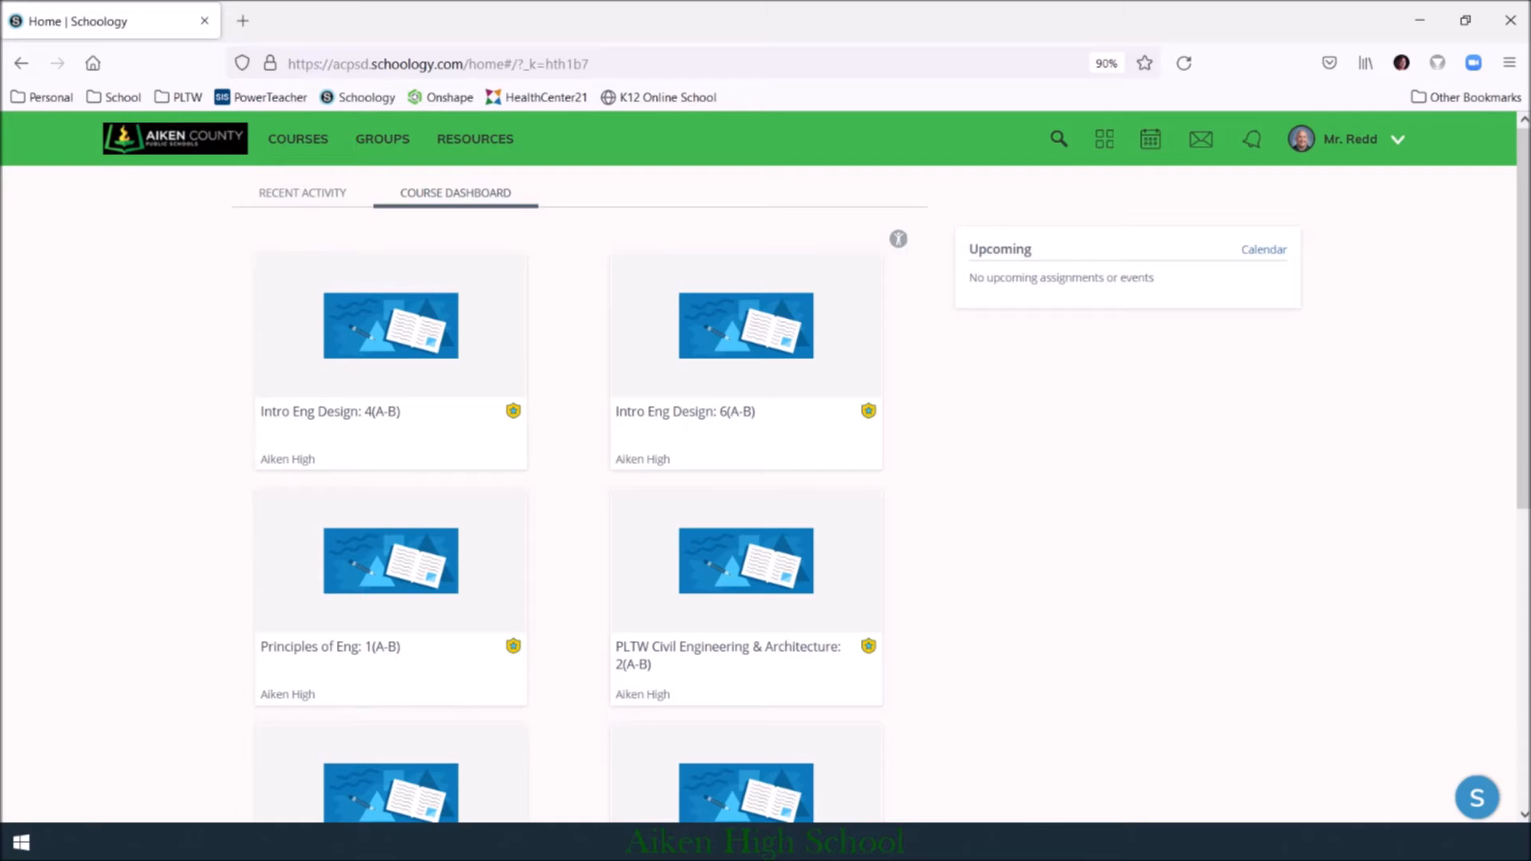
# Step: Look over the course tiles on the dashboard and open the full My Courses list
pyautogui.scroll(-5, 195, 707)
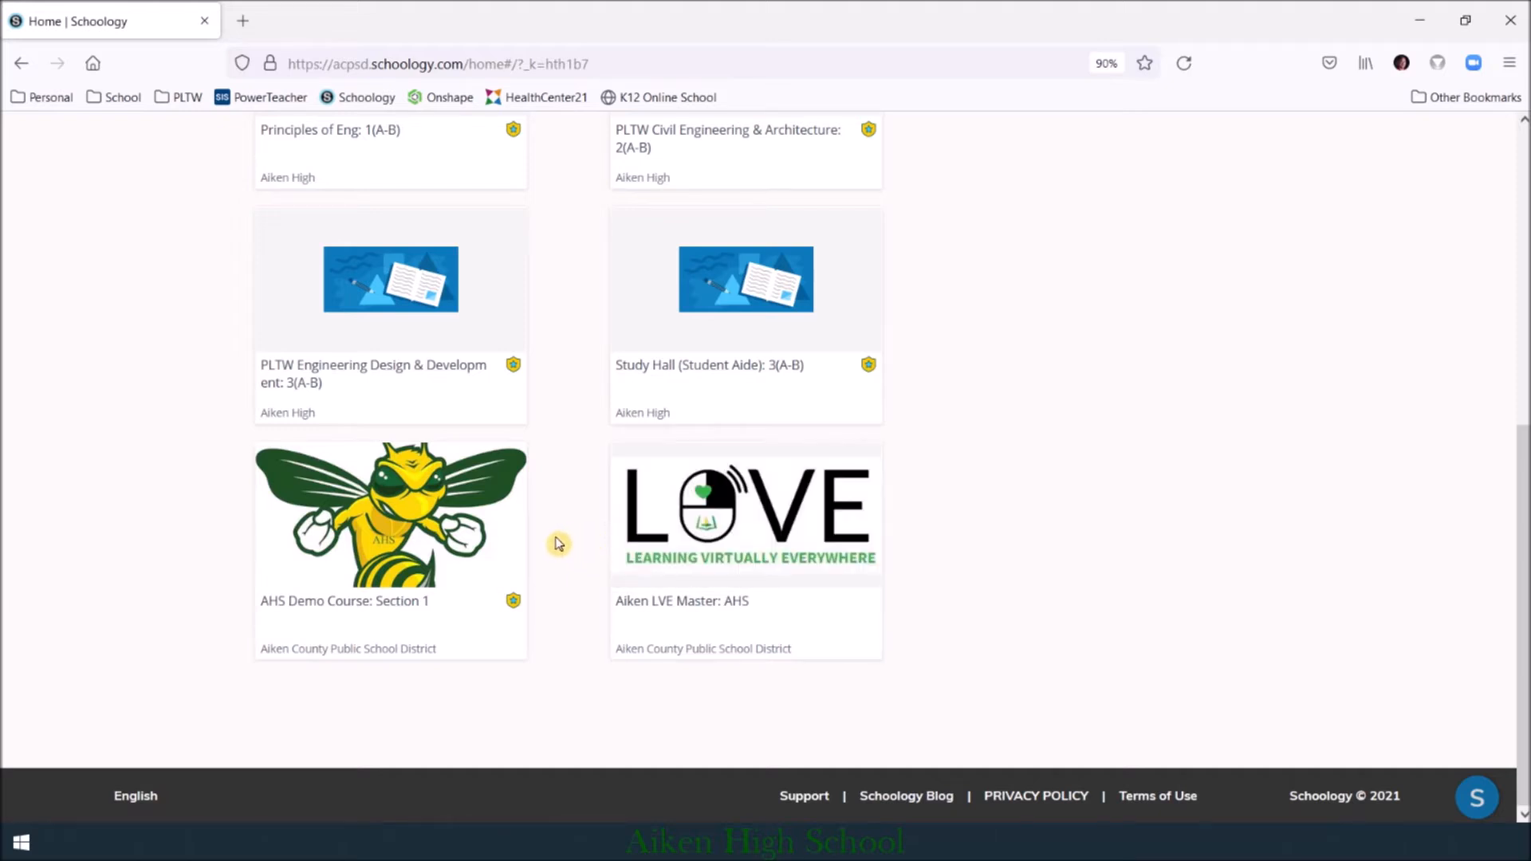
pyautogui.scroll(6, 558, 529)
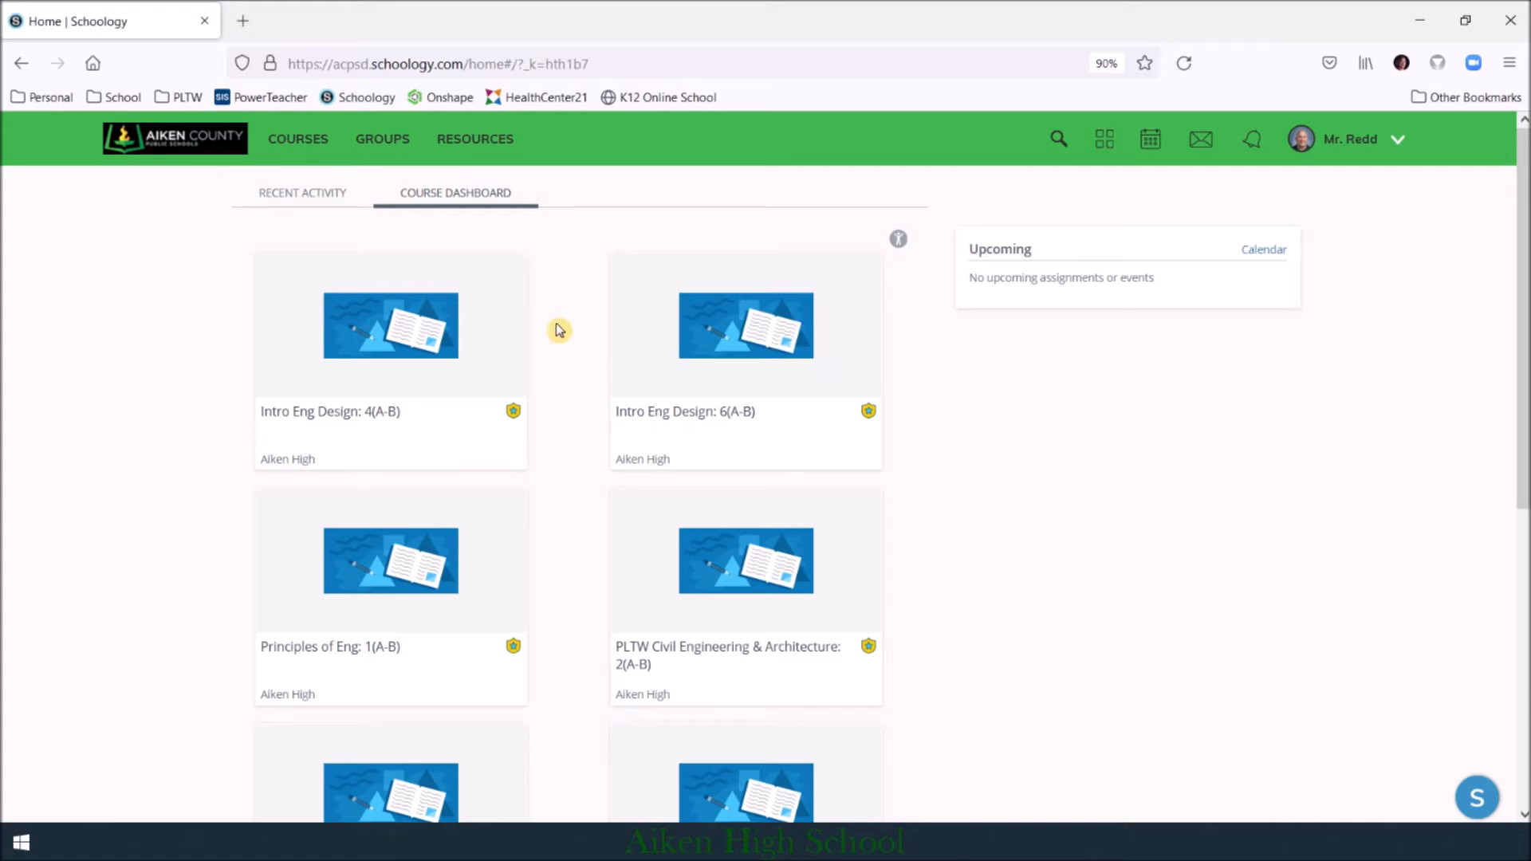
pyautogui.click(299, 139)
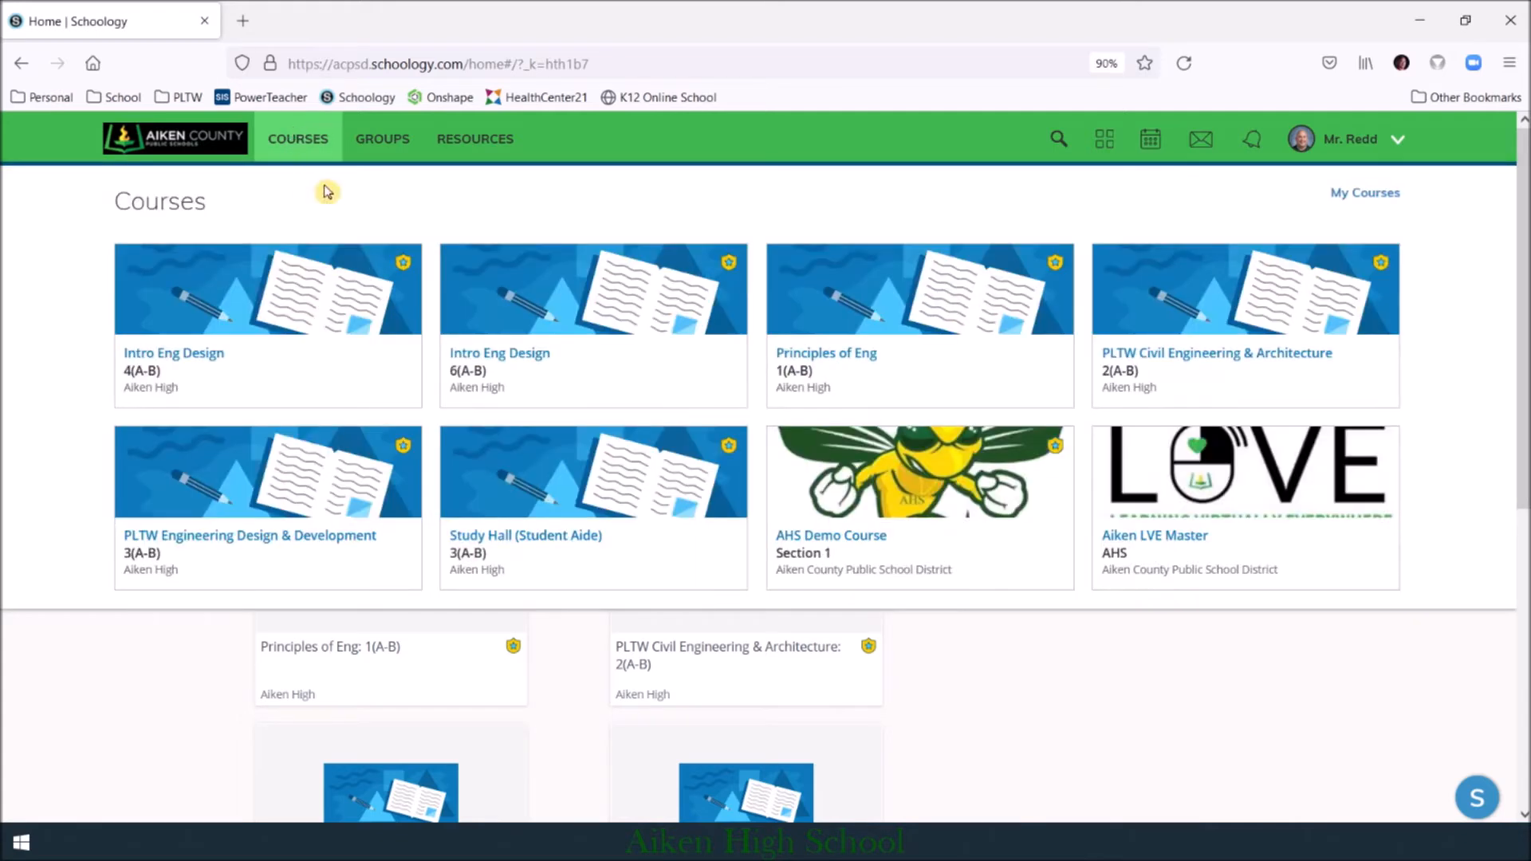
pyautogui.click(1366, 194)
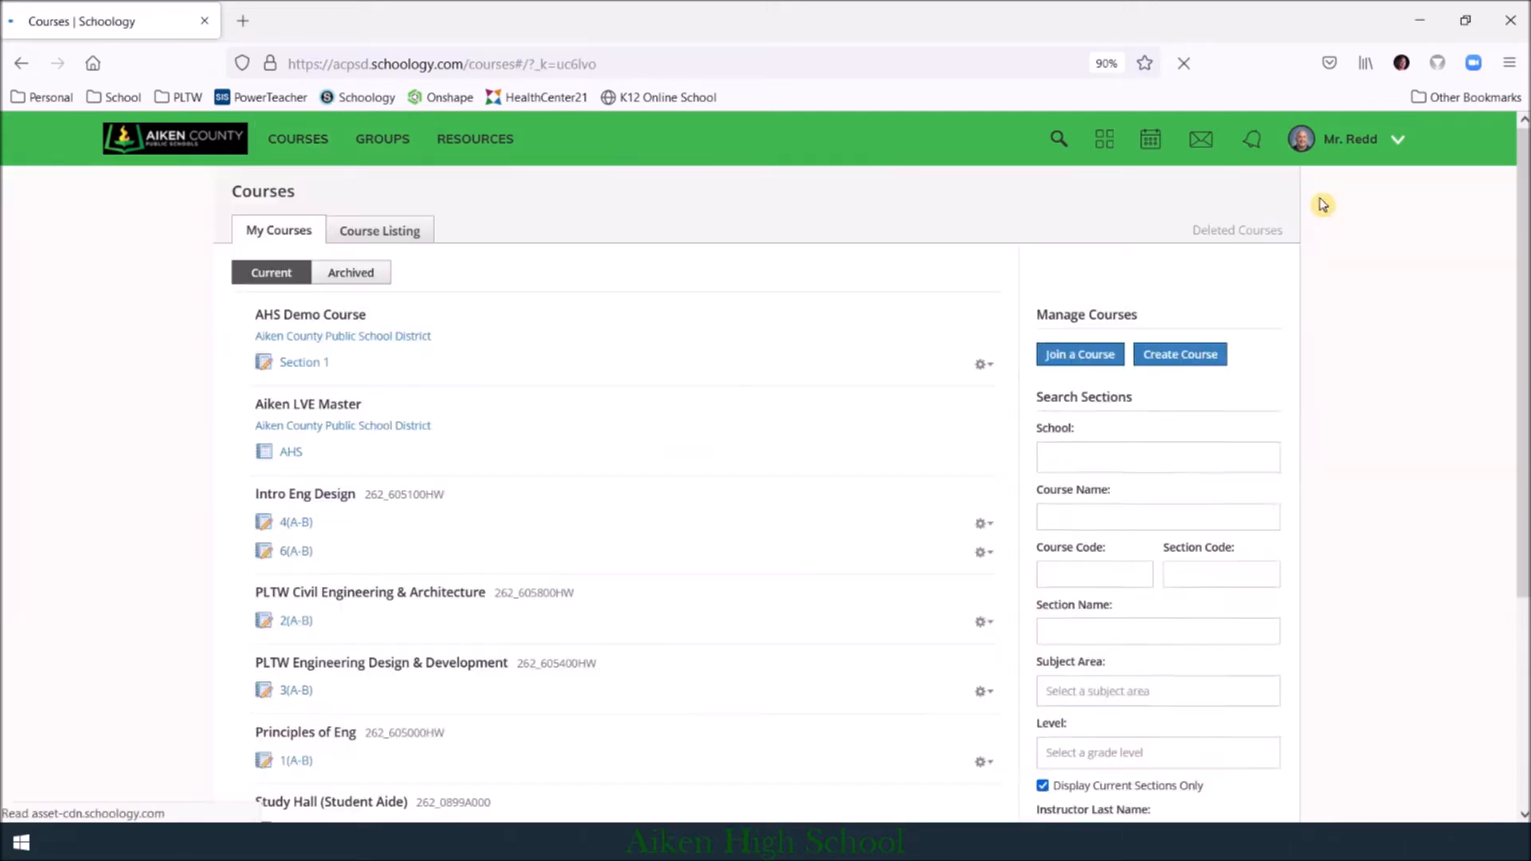
# Step: Look over the current courses and view the Reorder Courses window without changing the order
pyautogui.scroll(-3, 319, 408)
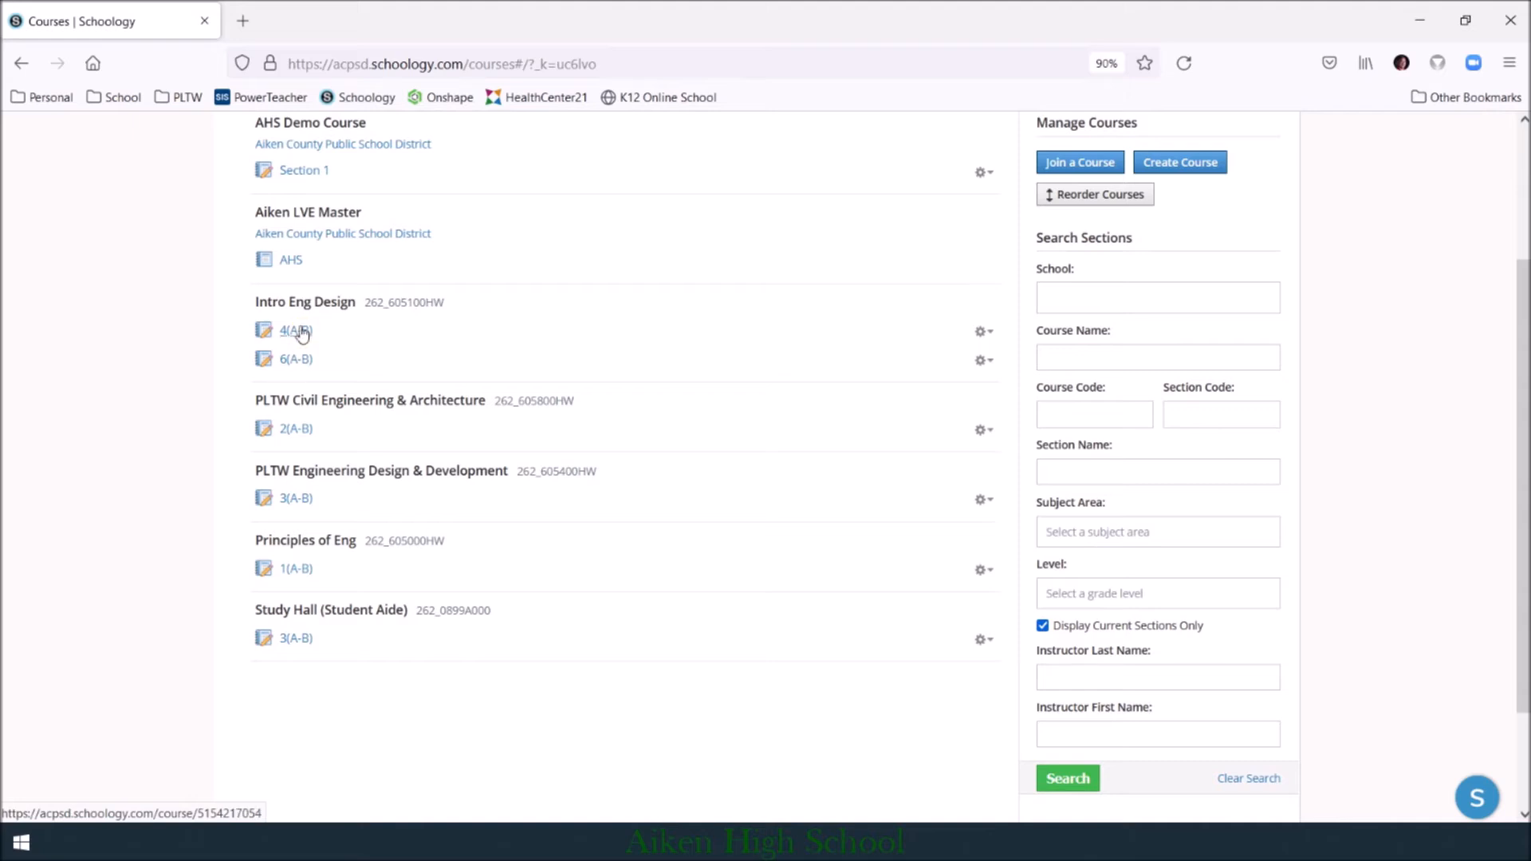
pyautogui.scroll(2, 214, 328)
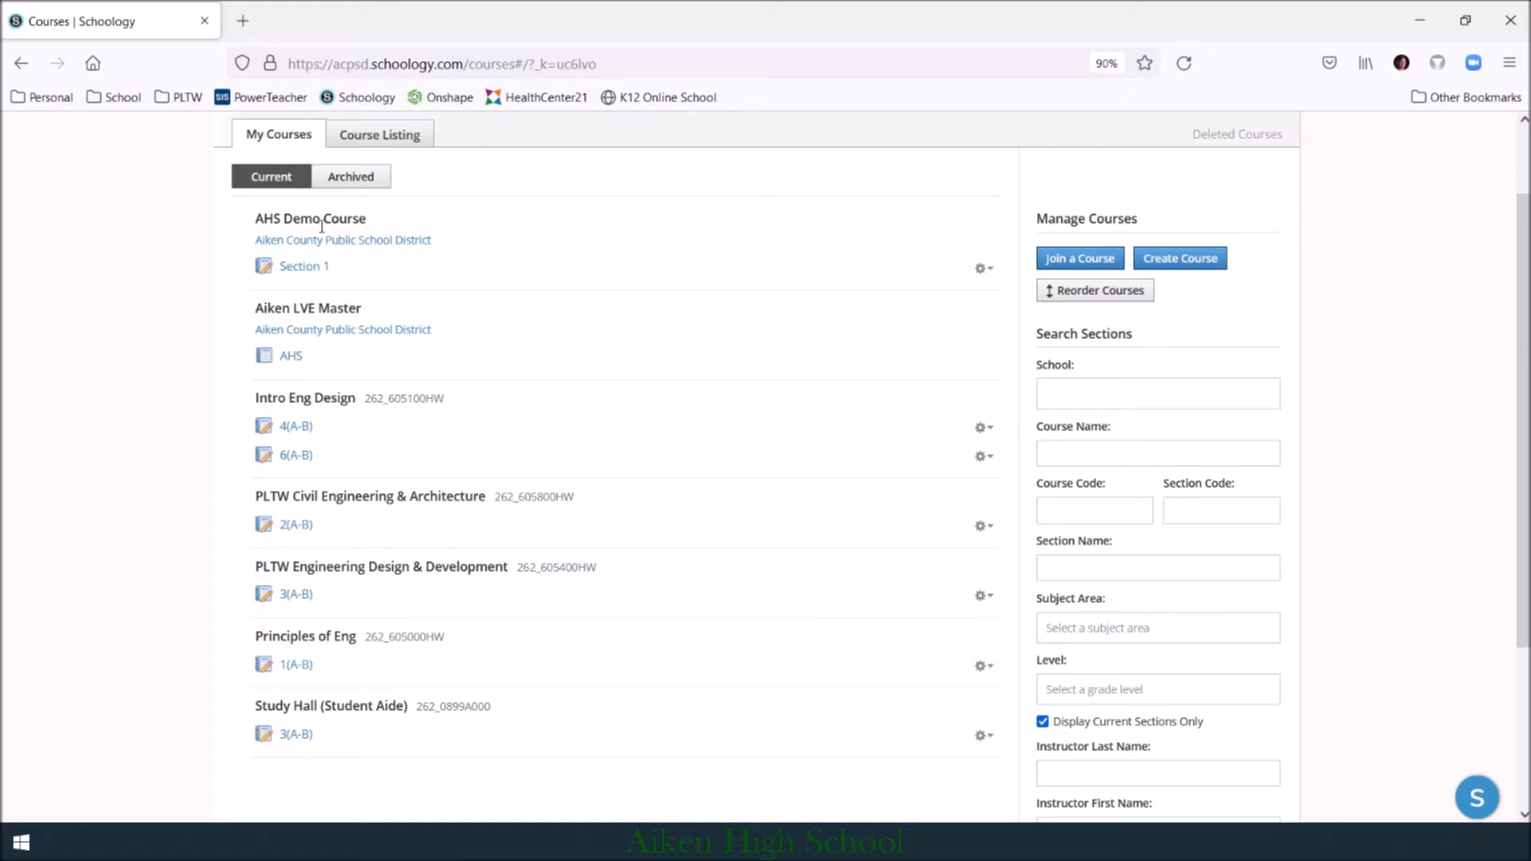
pyautogui.click(1099, 292)
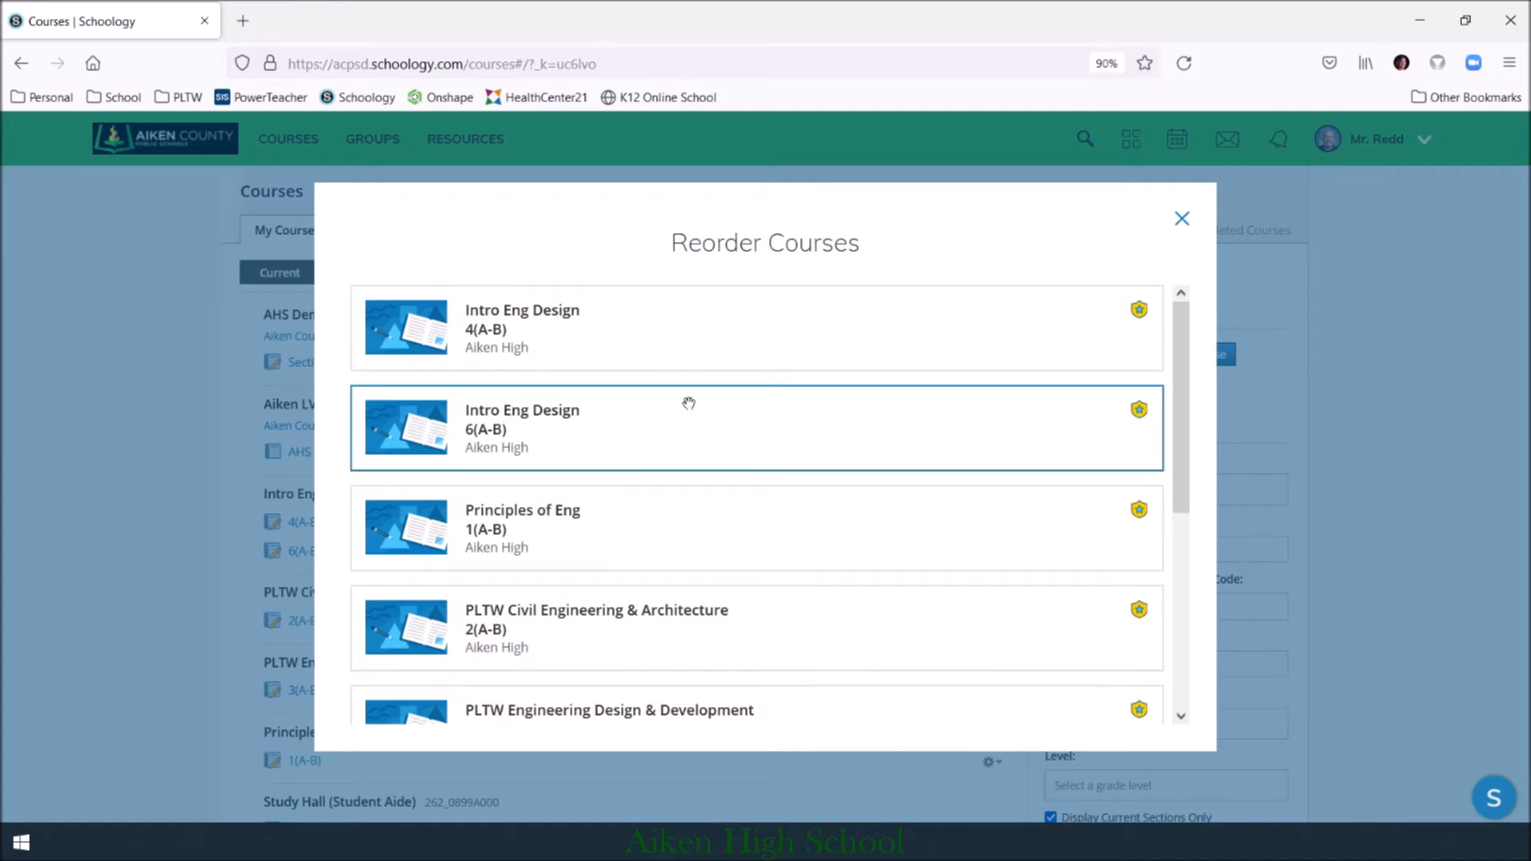
pyautogui.click(1182, 220)
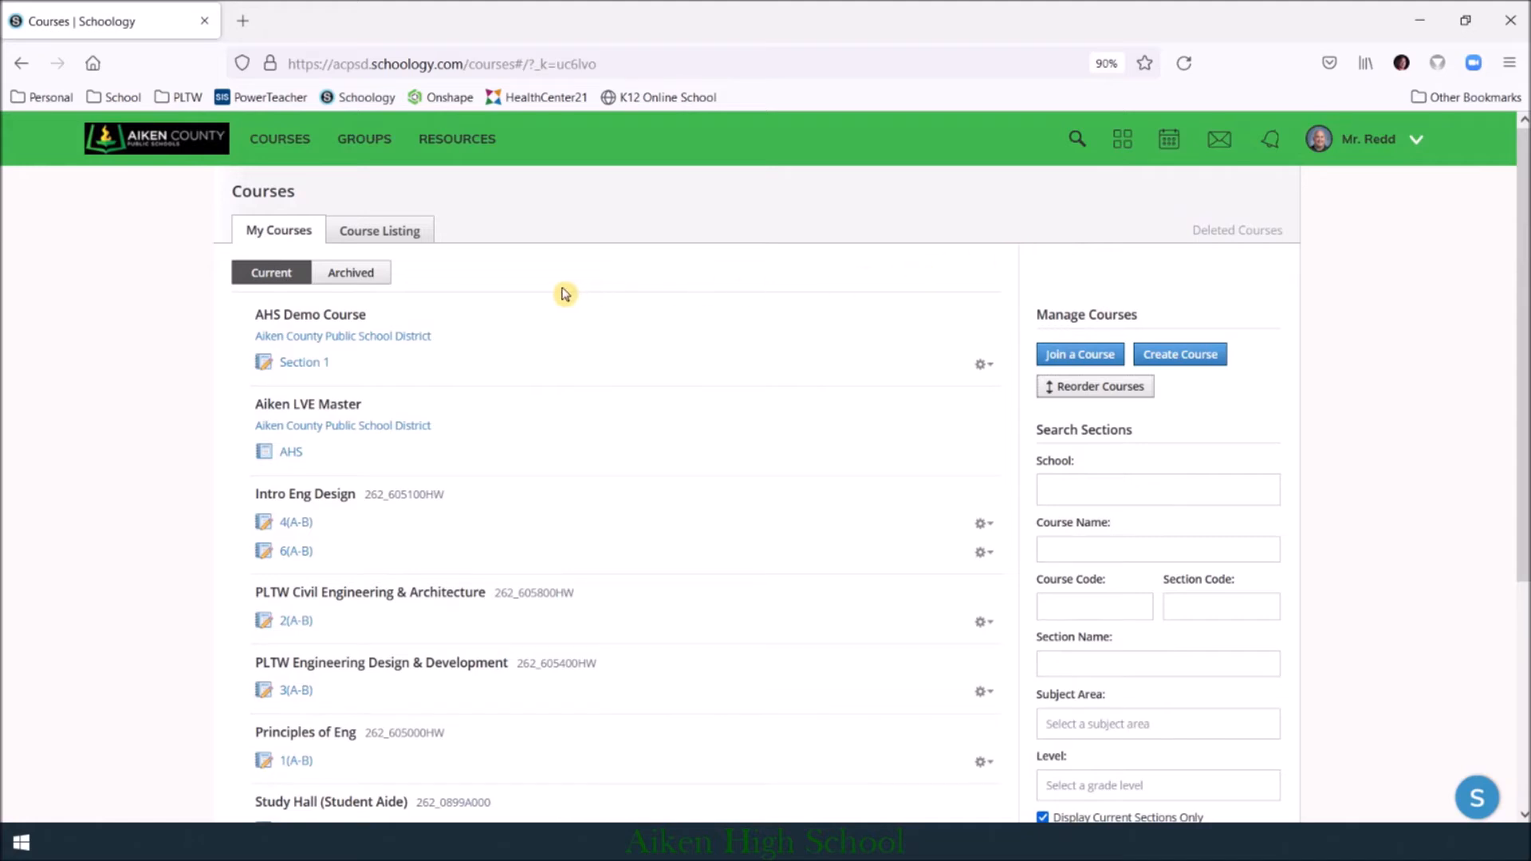
# Step: Open section 4(A-B) of PLTW Engineering Design & Development from the archived courses
pyautogui.click(350, 275)
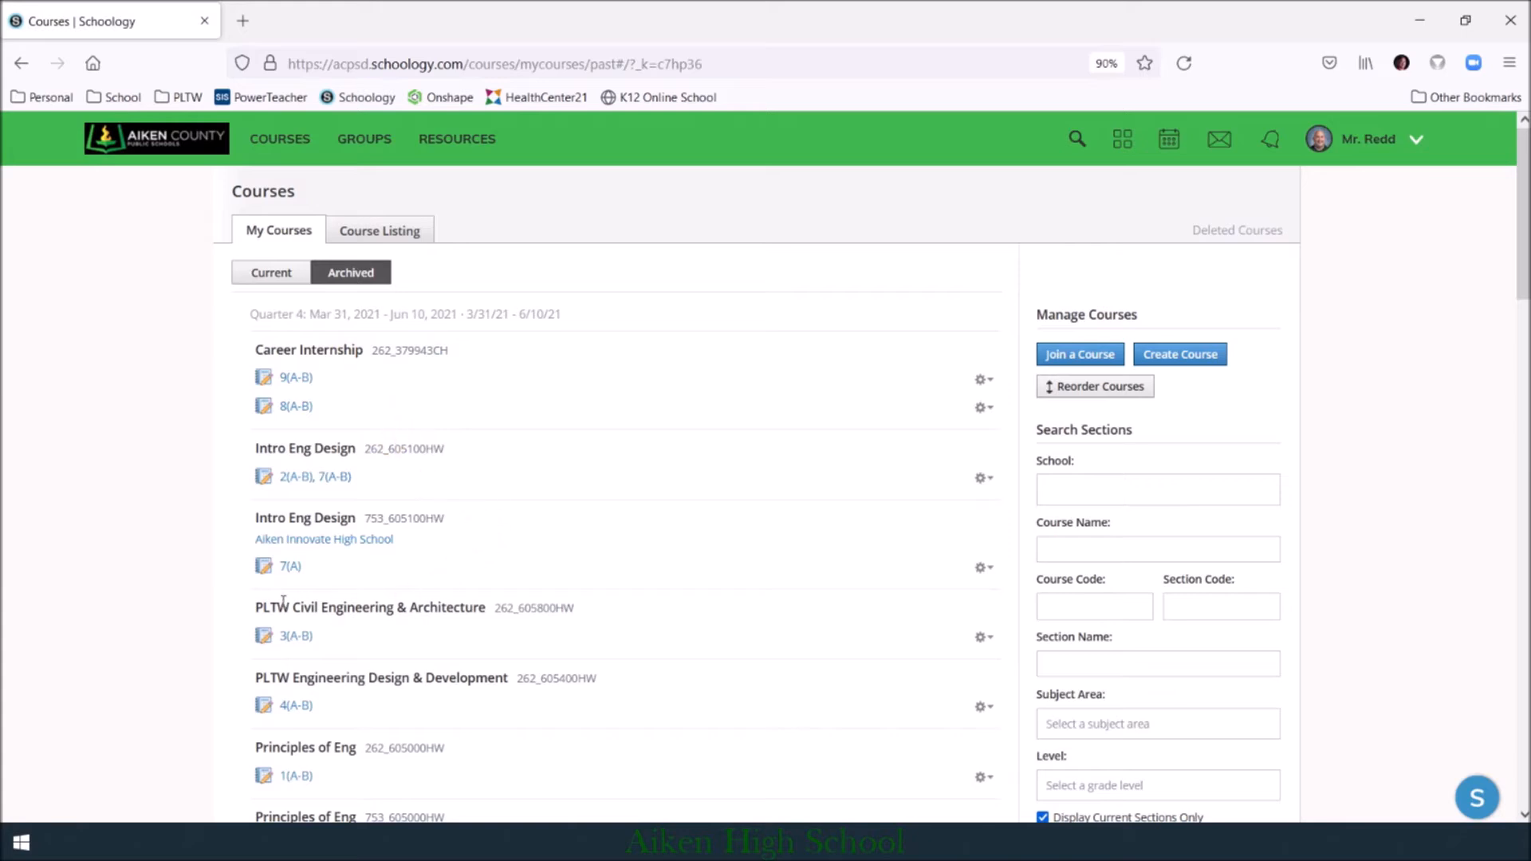
pyautogui.scroll(-2, 213, 613)
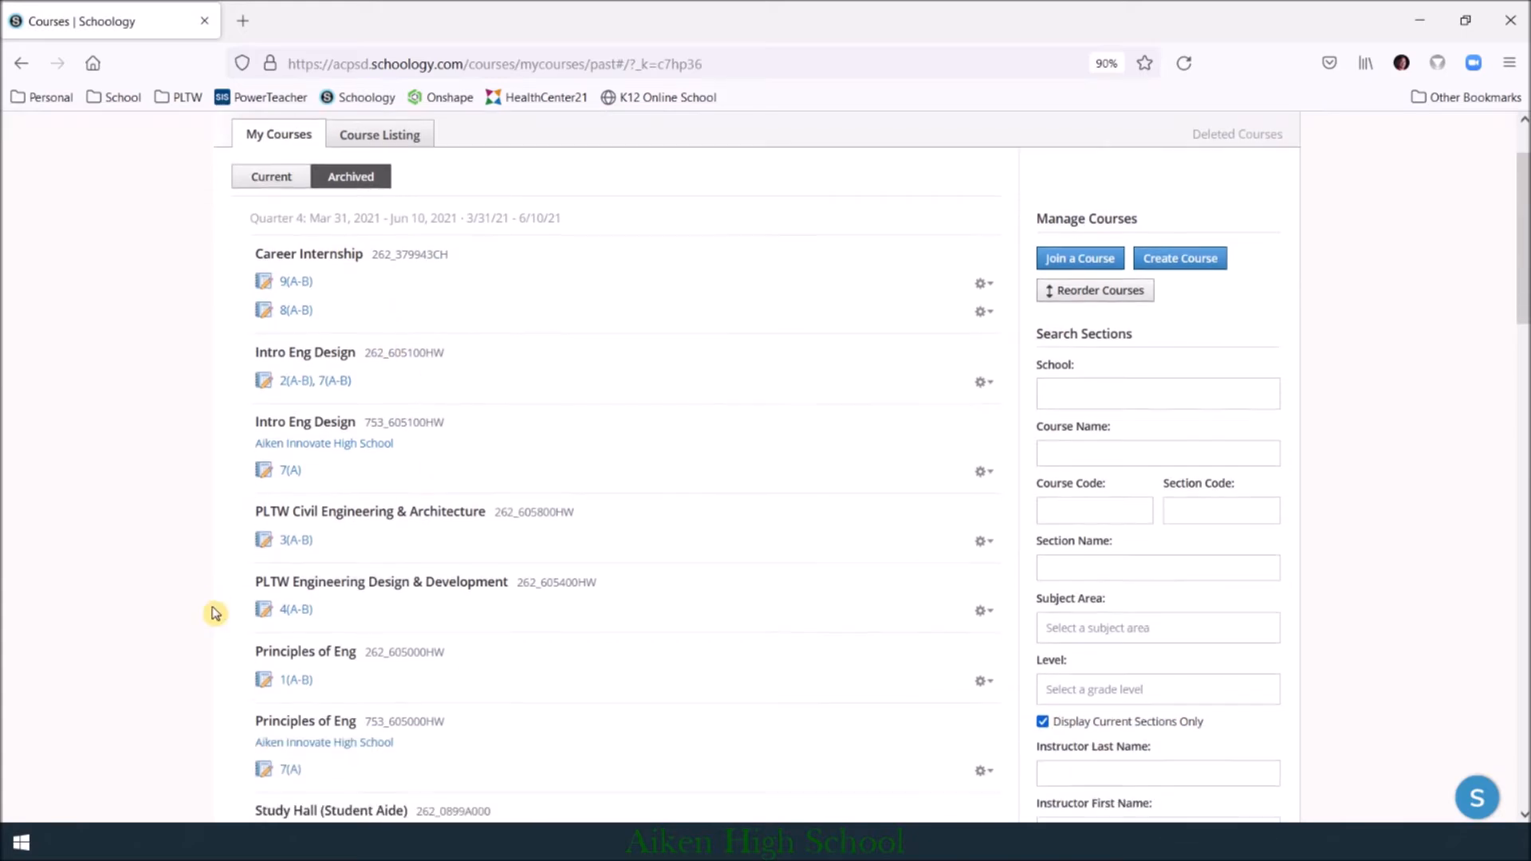
pyautogui.click(308, 612)
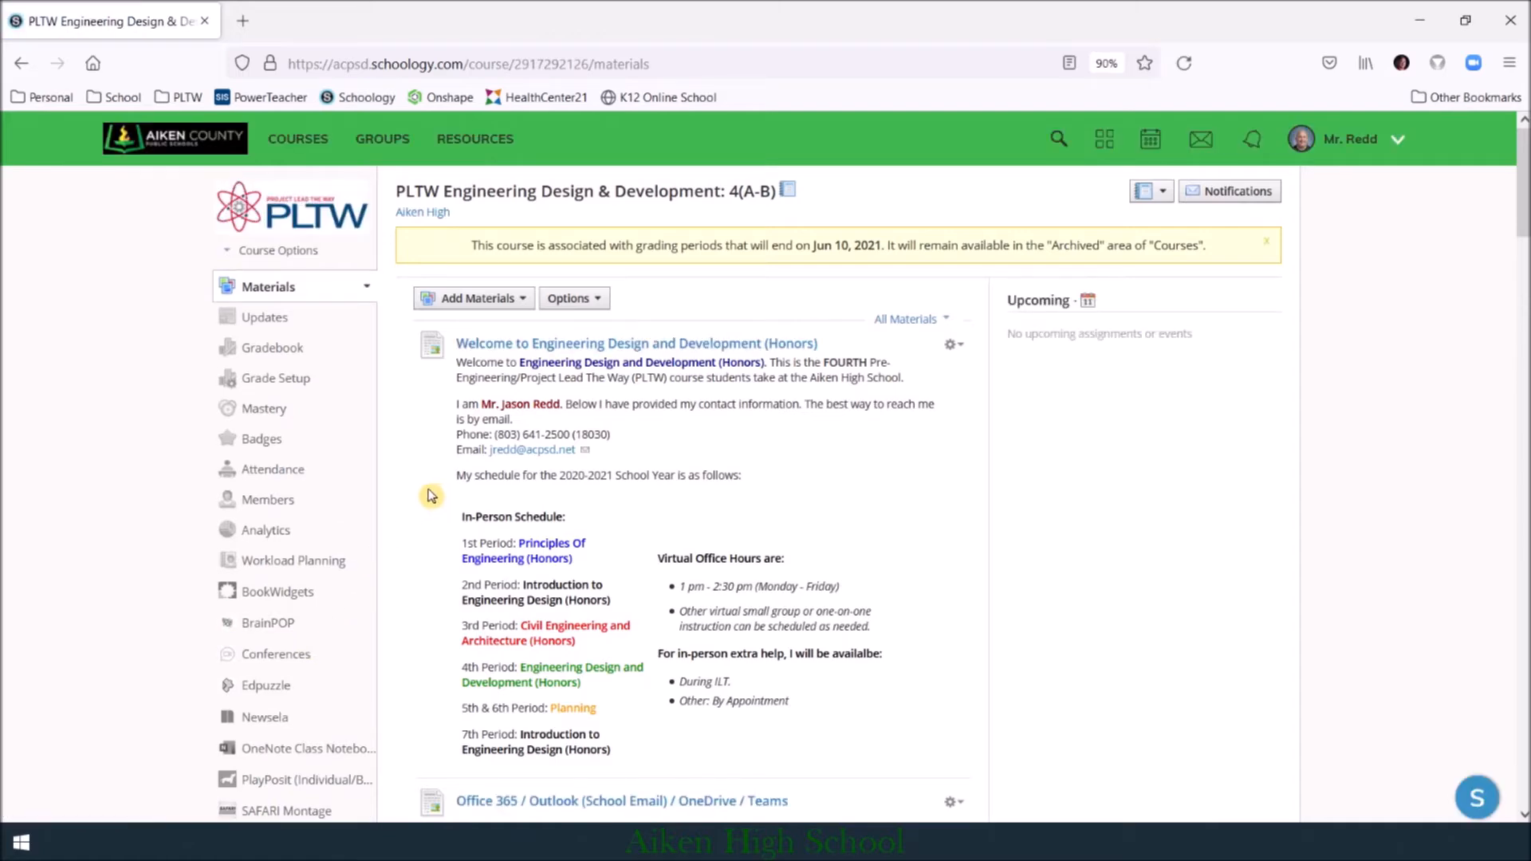
# Step: Look through the archived course's materials, from the welcome page down to the lesson folders
pyautogui.scroll(-5, 429, 495)
pyautogui.scroll(5, 431, 478)
pyautogui.scroll(-3, 642, 450)
pyautogui.scroll(-20, 598, 445)
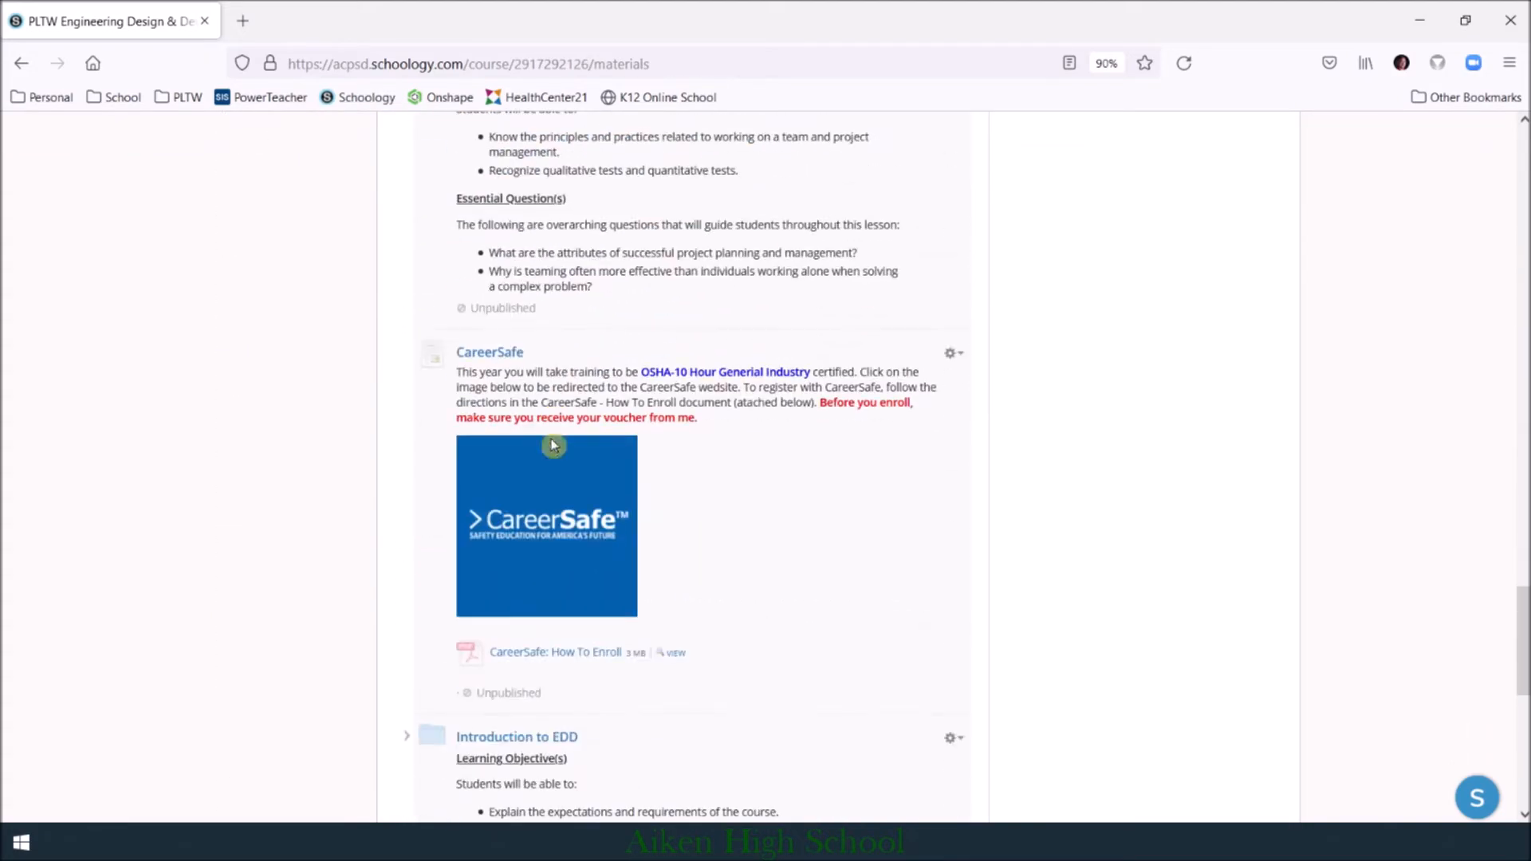
pyautogui.scroll(-5, 553, 448)
pyautogui.scroll(20, 551, 448)
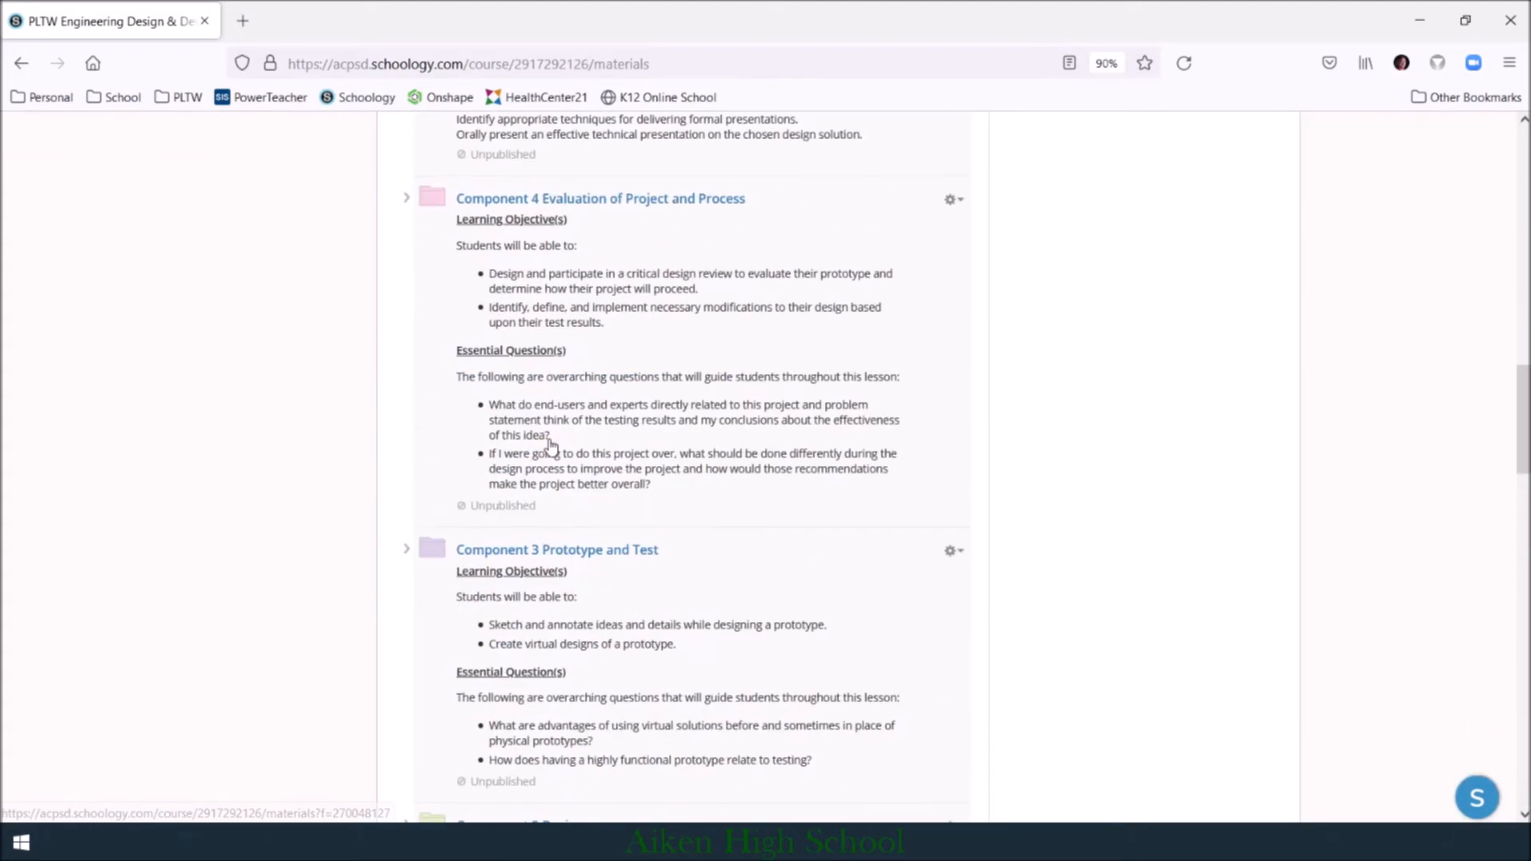
pyautogui.scroll(4, 550, 448)
pyautogui.scroll(-2, 520, 565)
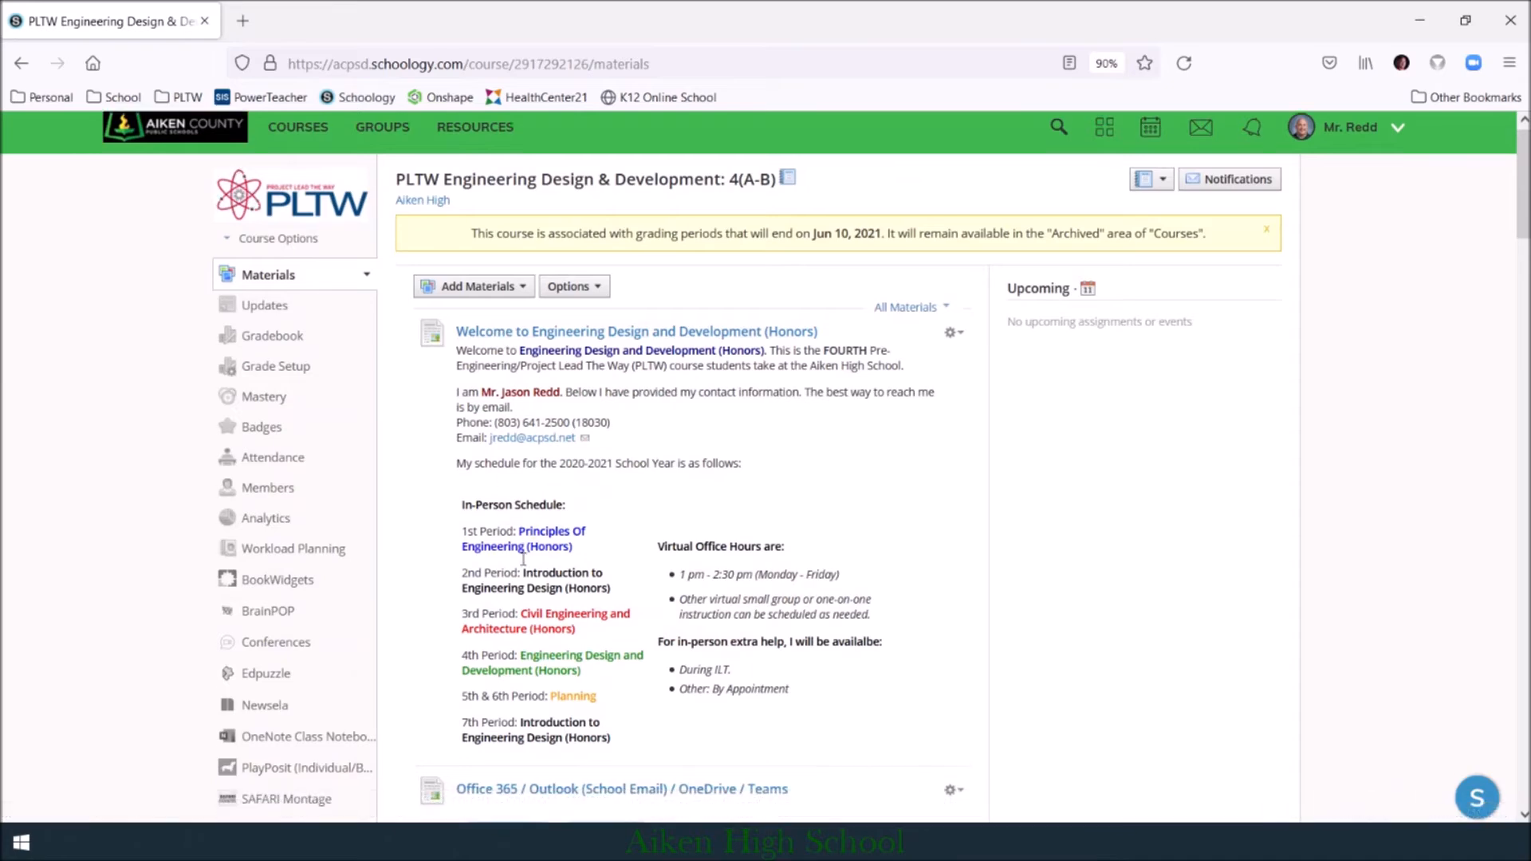
pyautogui.scroll(3, 464, 544)
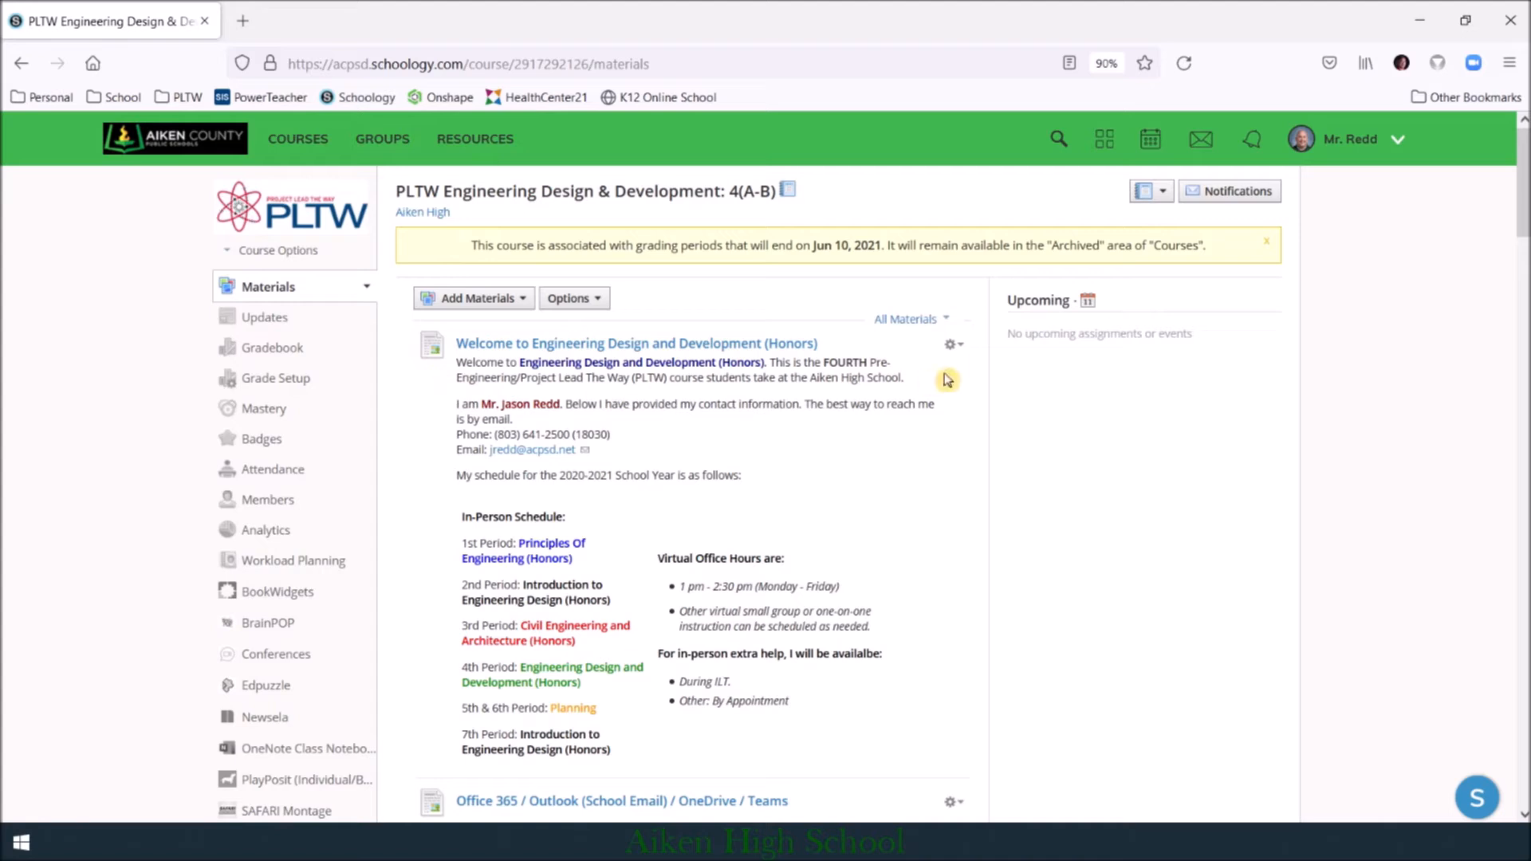
pyautogui.click(954, 346)
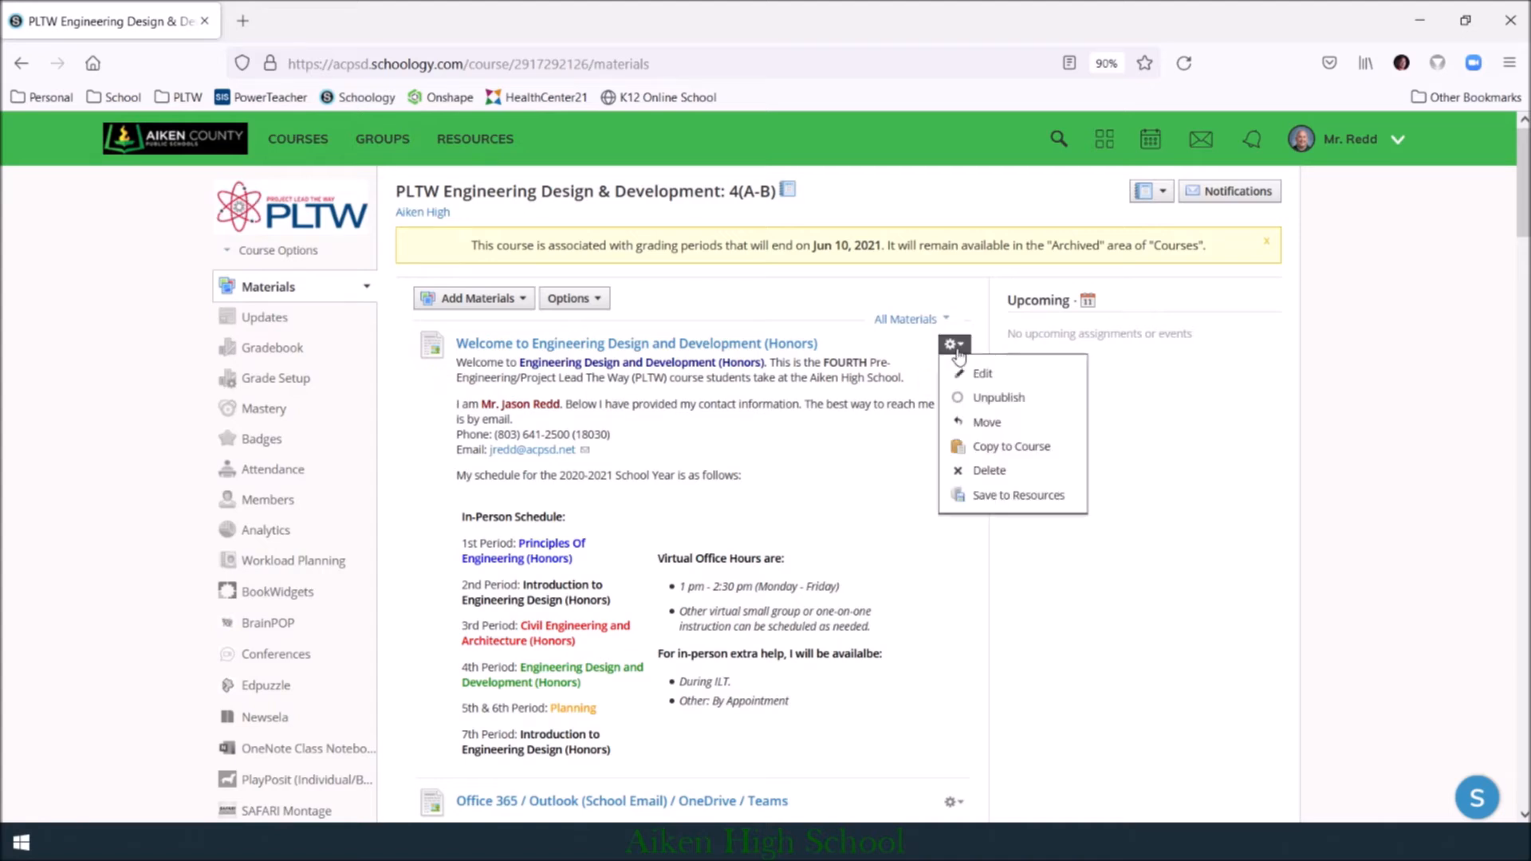
pyautogui.click(993, 446)
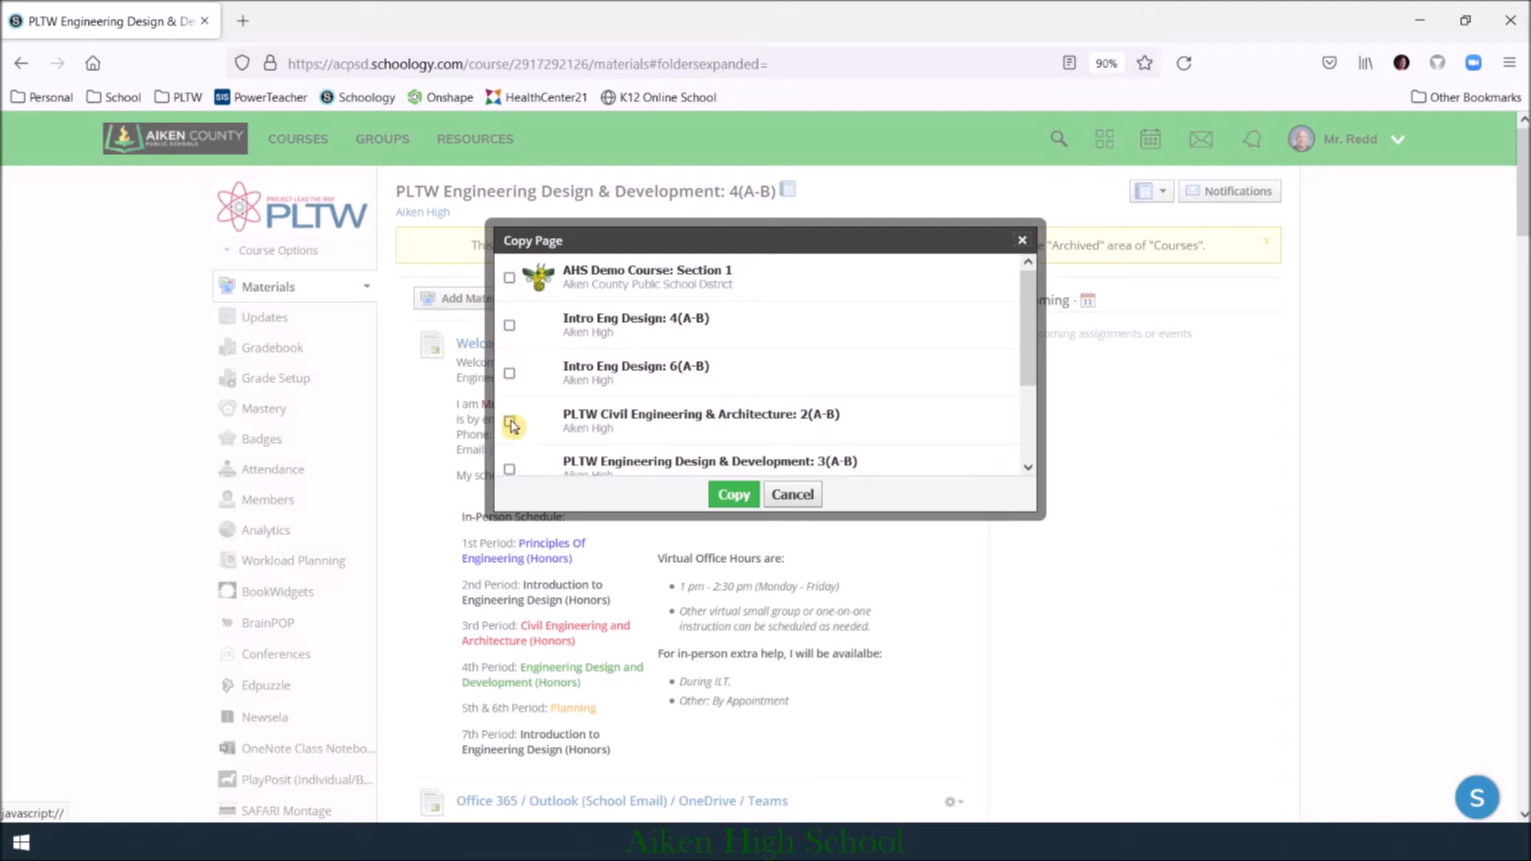
pyautogui.scroll(-2, 526, 438)
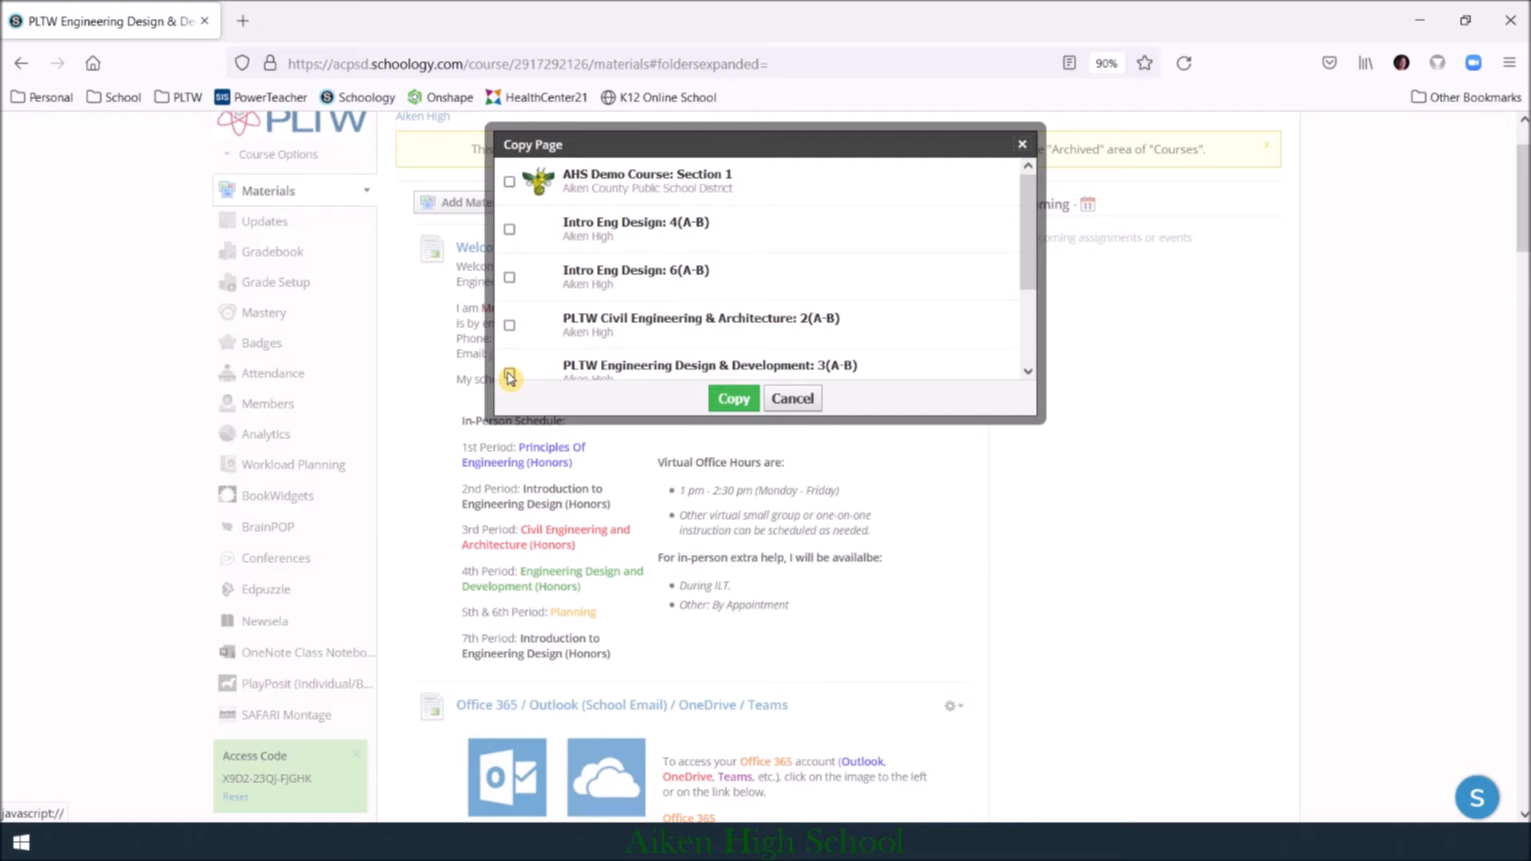
pyautogui.click(510, 379)
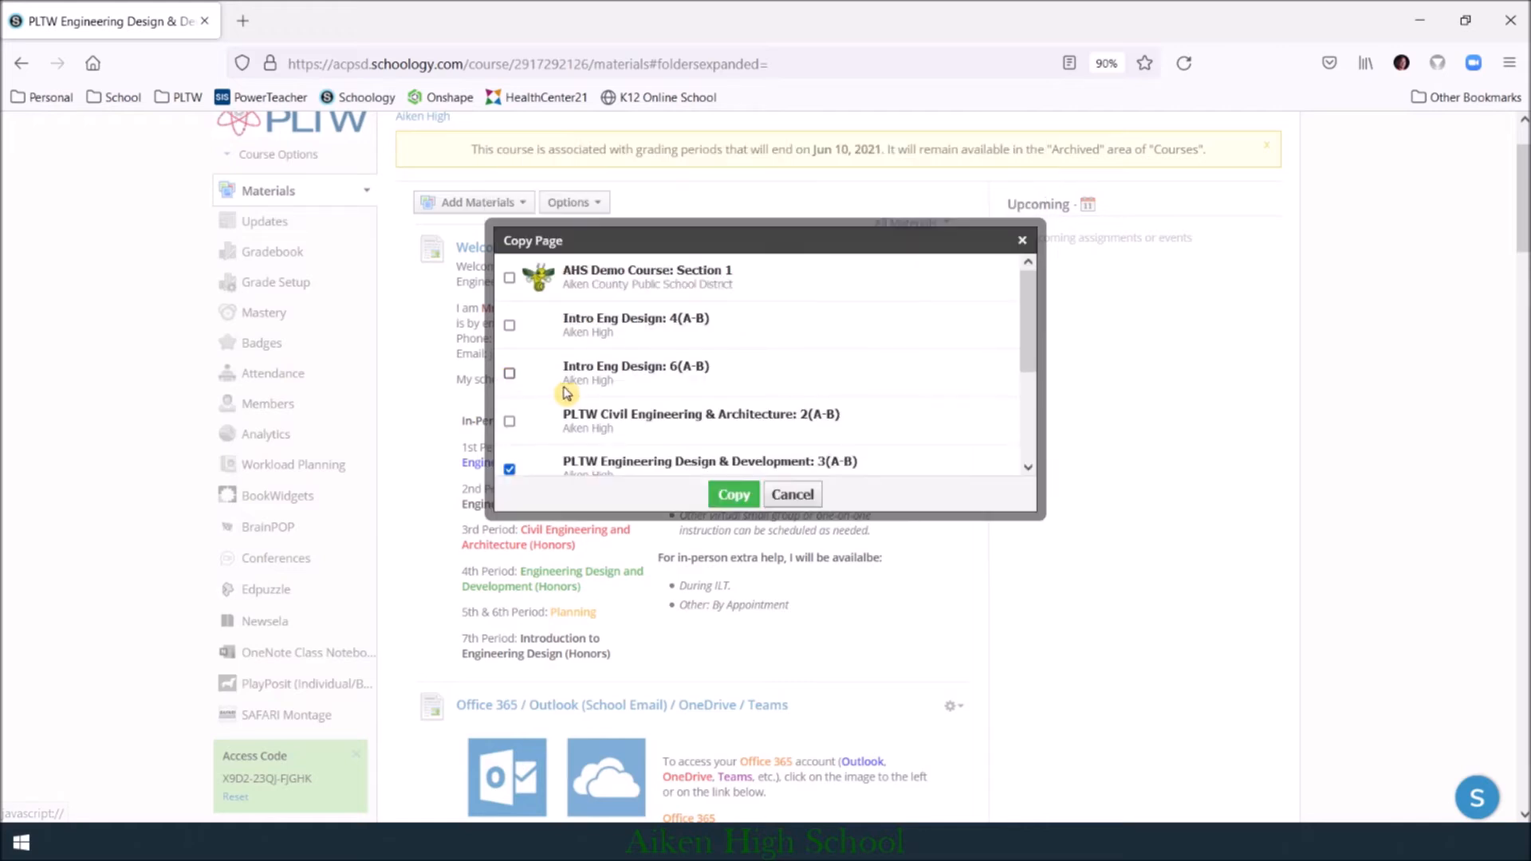
pyautogui.click(793, 495)
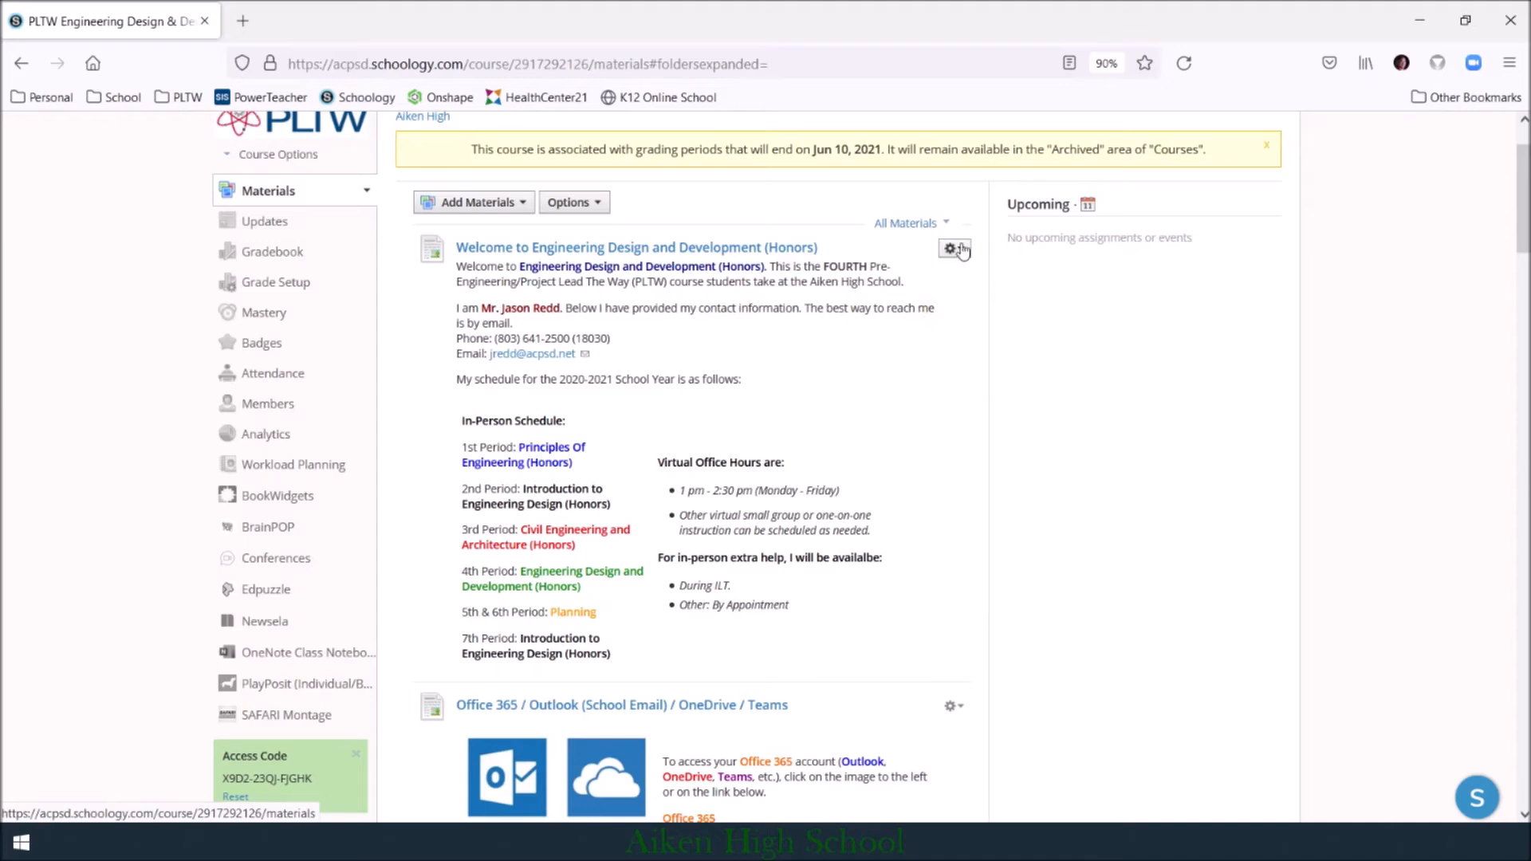
# Step: Open the Component 5 Reflection and Presenting the Design Process folder and look through its overview and element folders
pyautogui.scroll(-3, 931, 418)
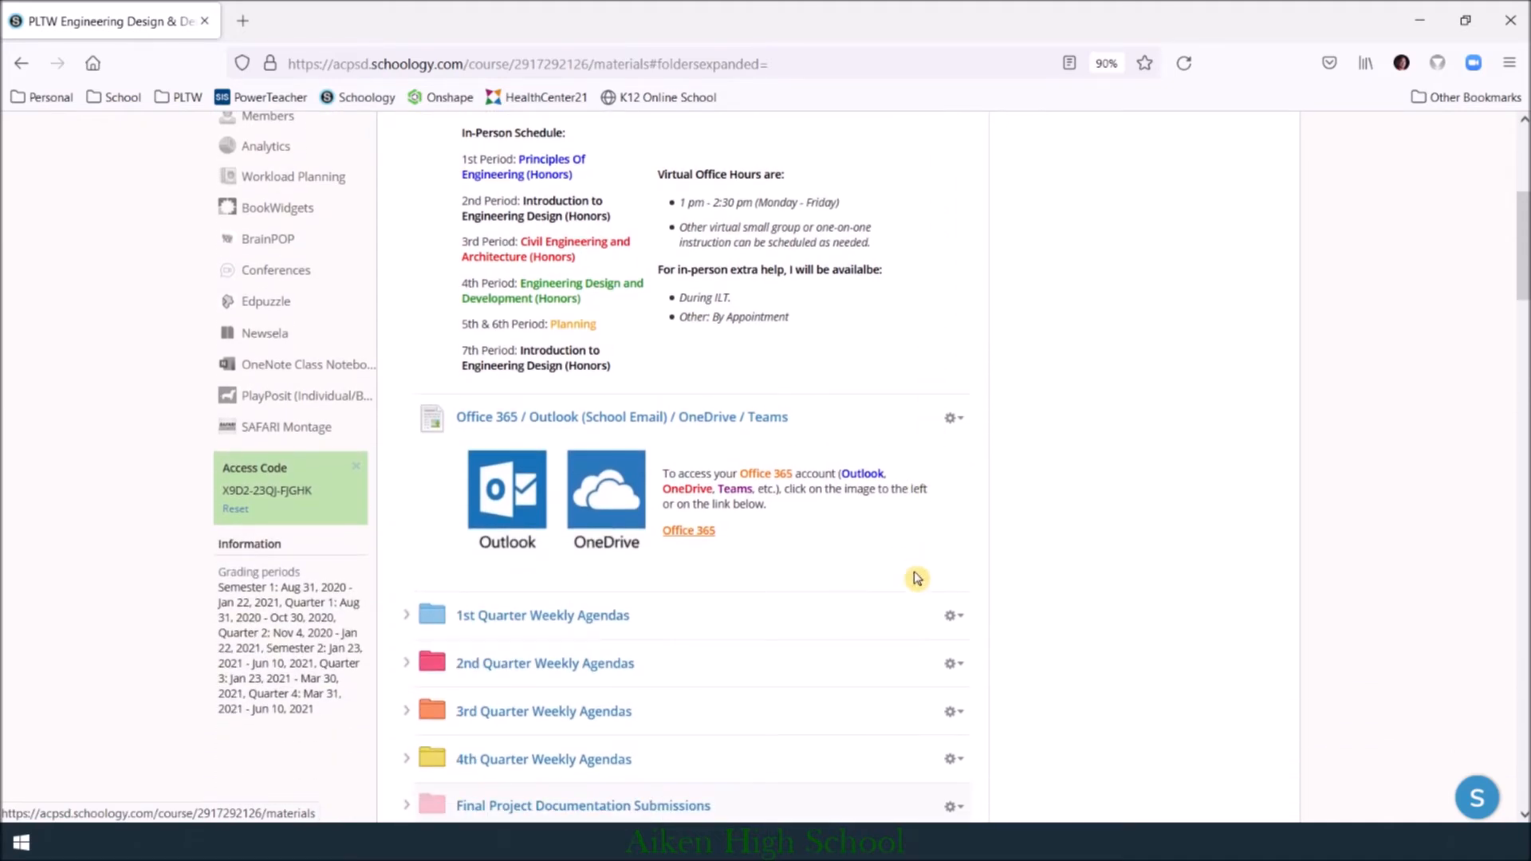
pyautogui.scroll(-3, 837, 619)
pyautogui.scroll(8, 746, 578)
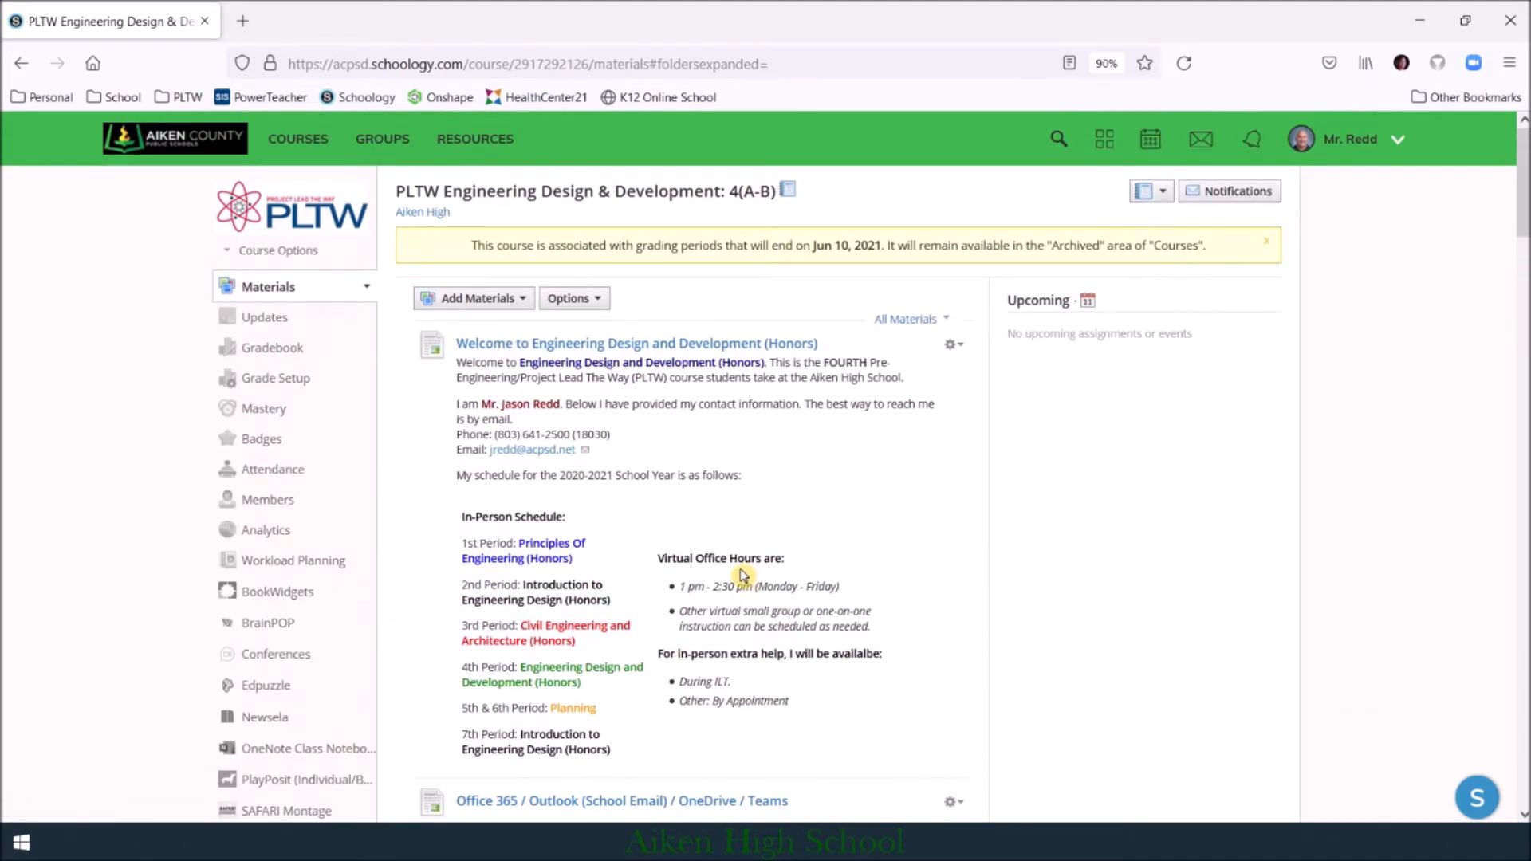
pyautogui.click(592, 298)
pyautogui.click(678, 293)
pyautogui.scroll(-10, 911, 555)
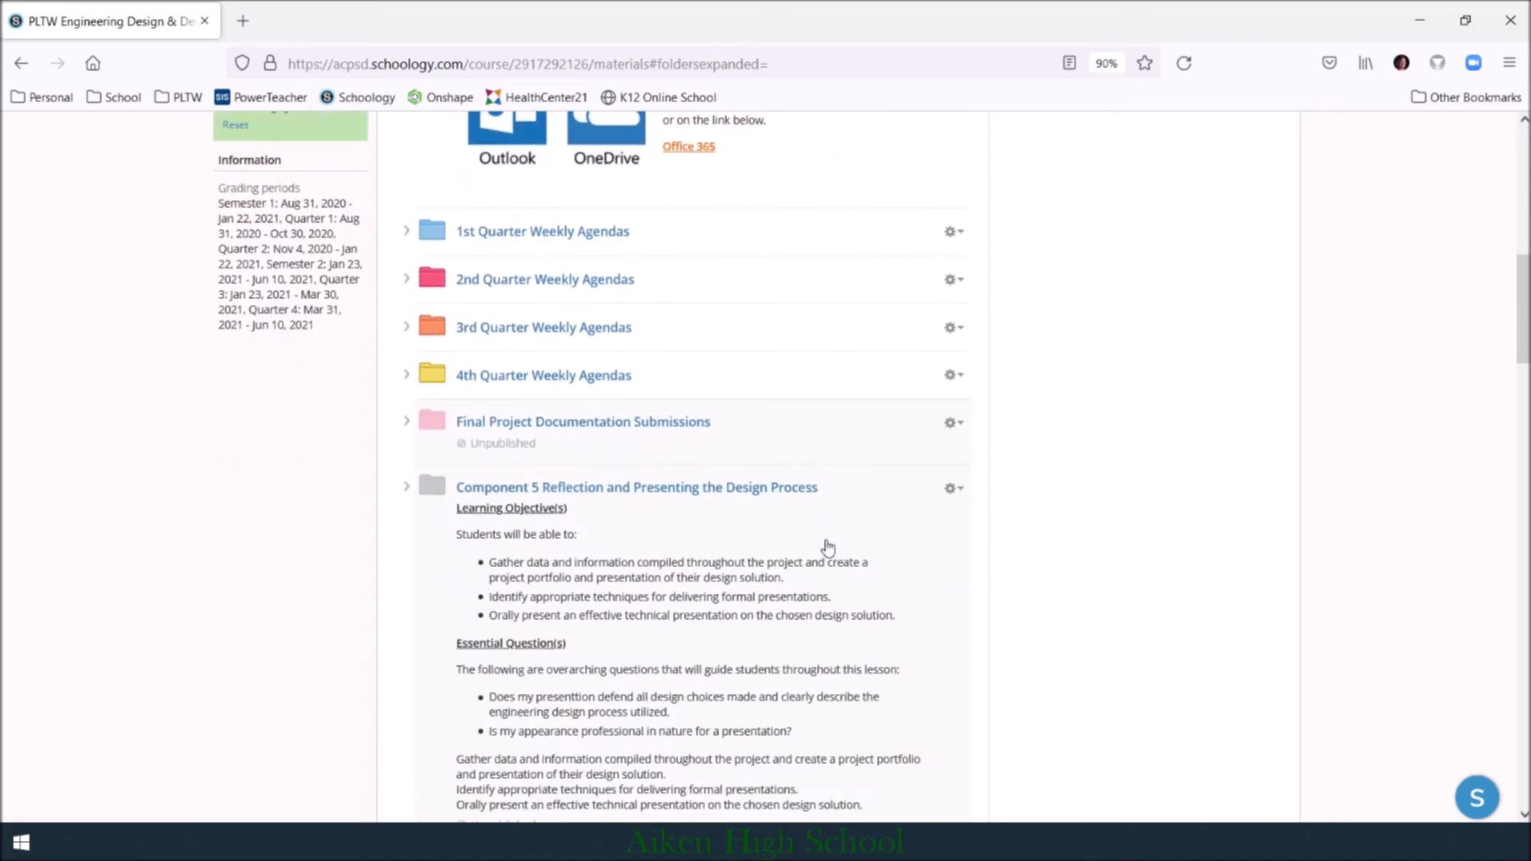
pyautogui.scroll(-3, 827, 546)
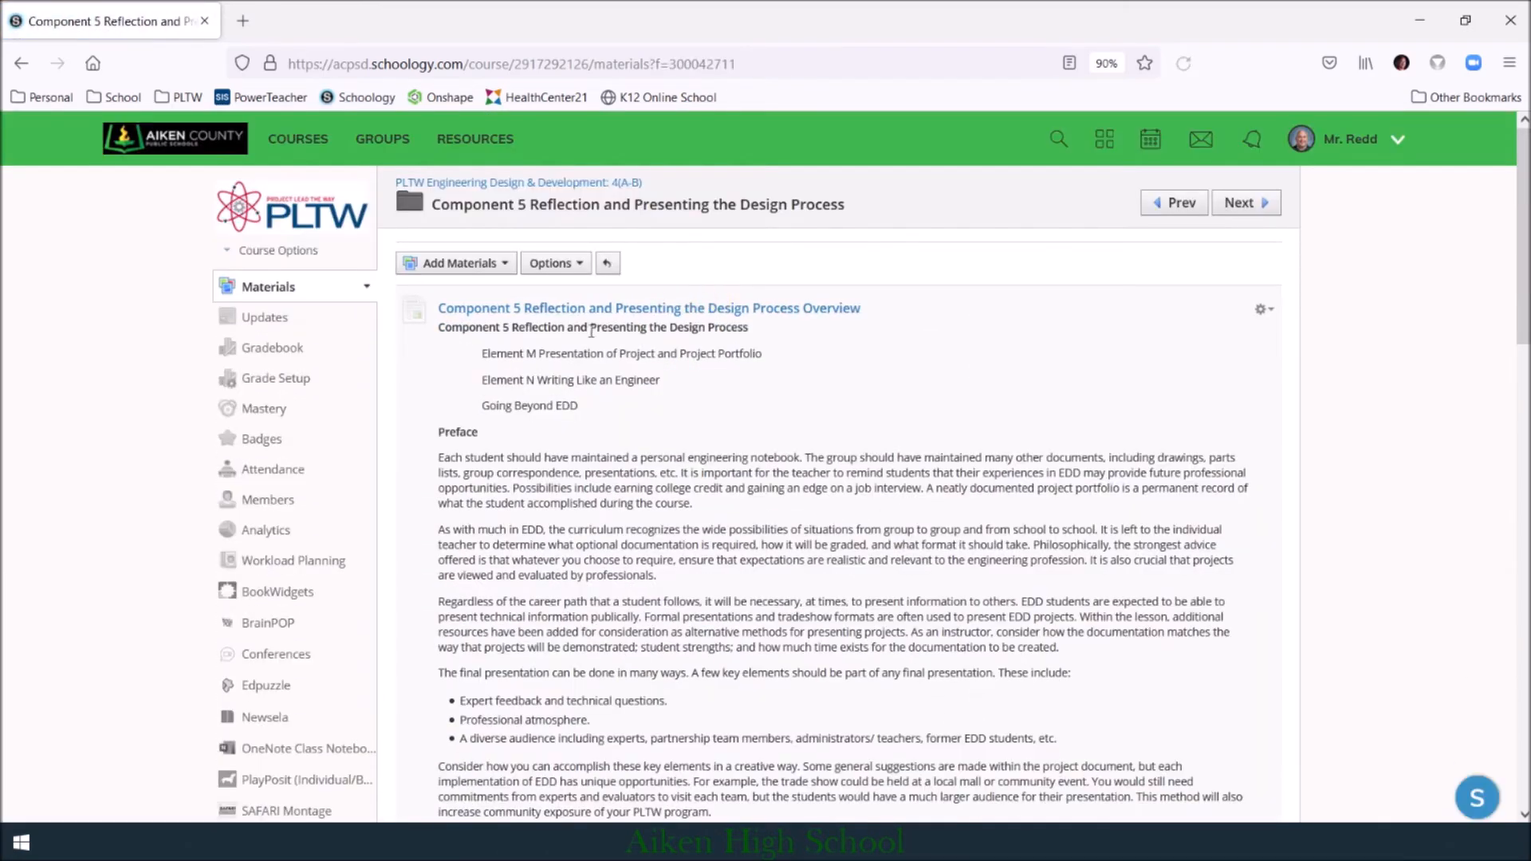
pyautogui.scroll(-15, 590, 335)
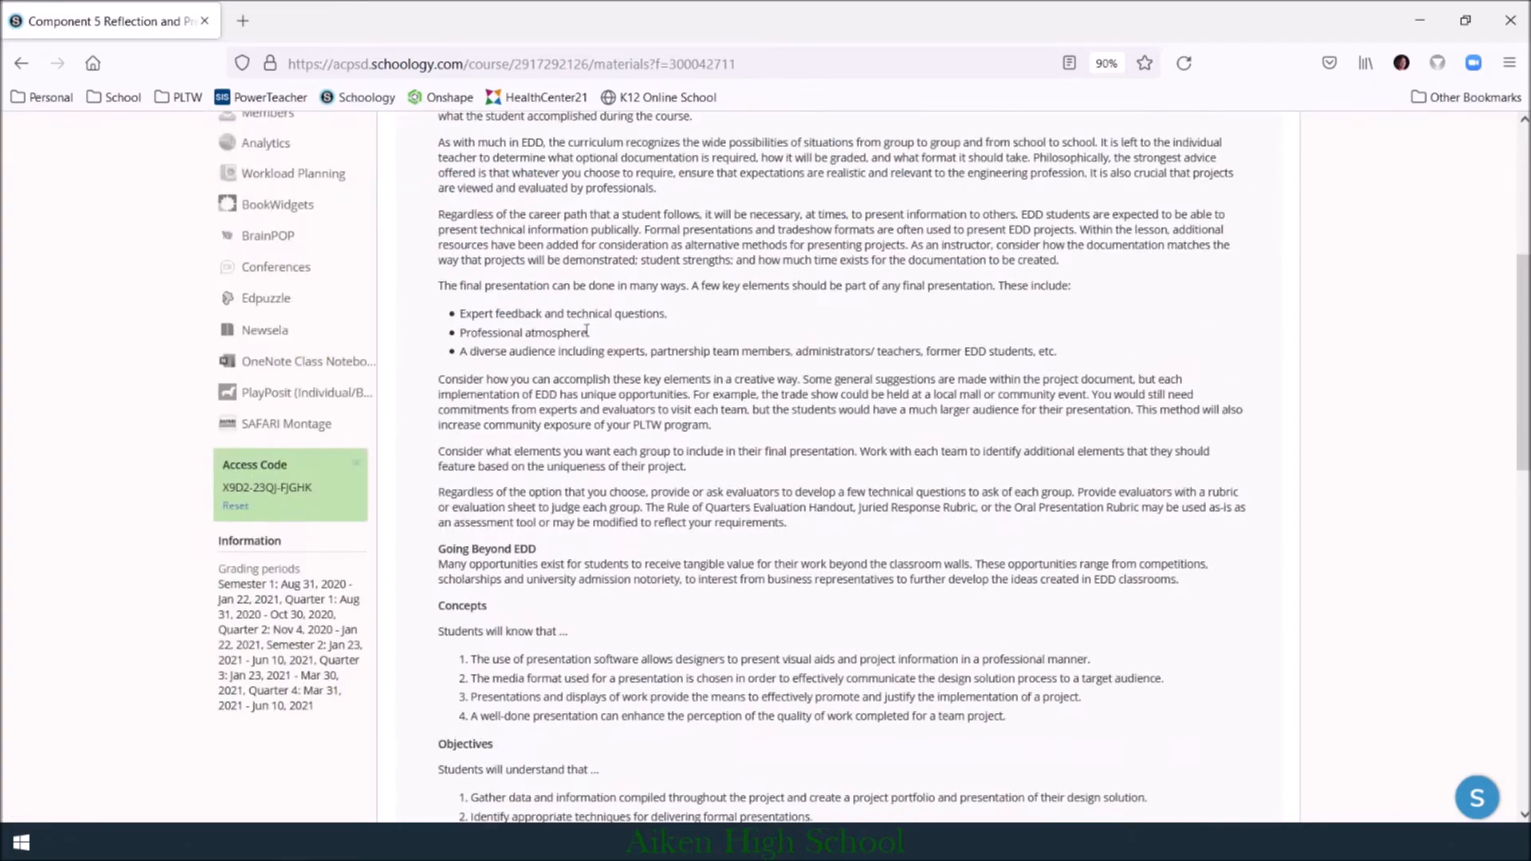
pyautogui.scroll(-3, 572, 349)
pyautogui.scroll(20, 566, 355)
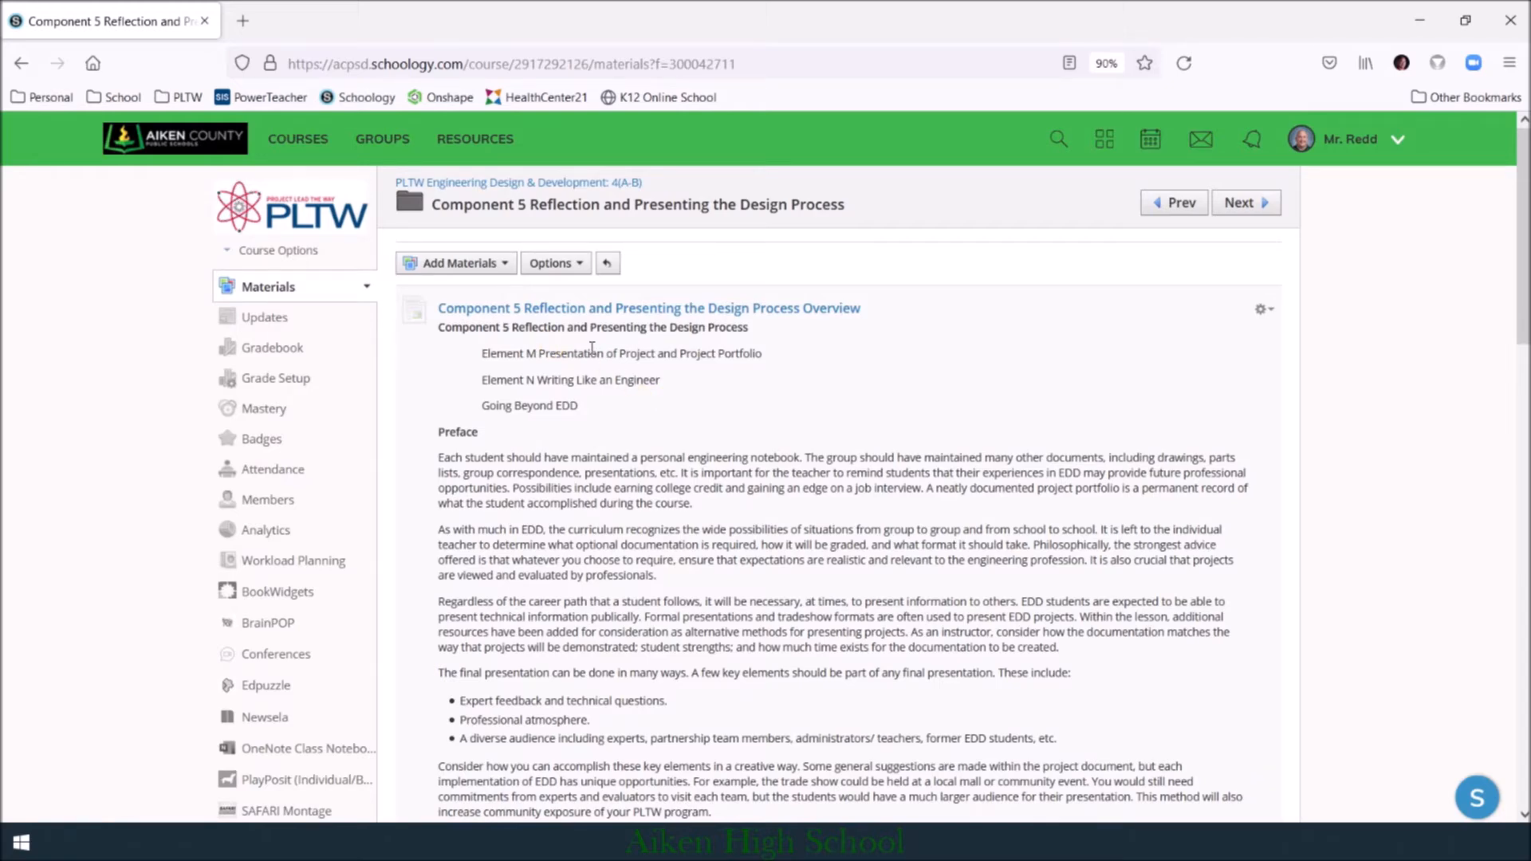
pyautogui.scroll(-15, 592, 349)
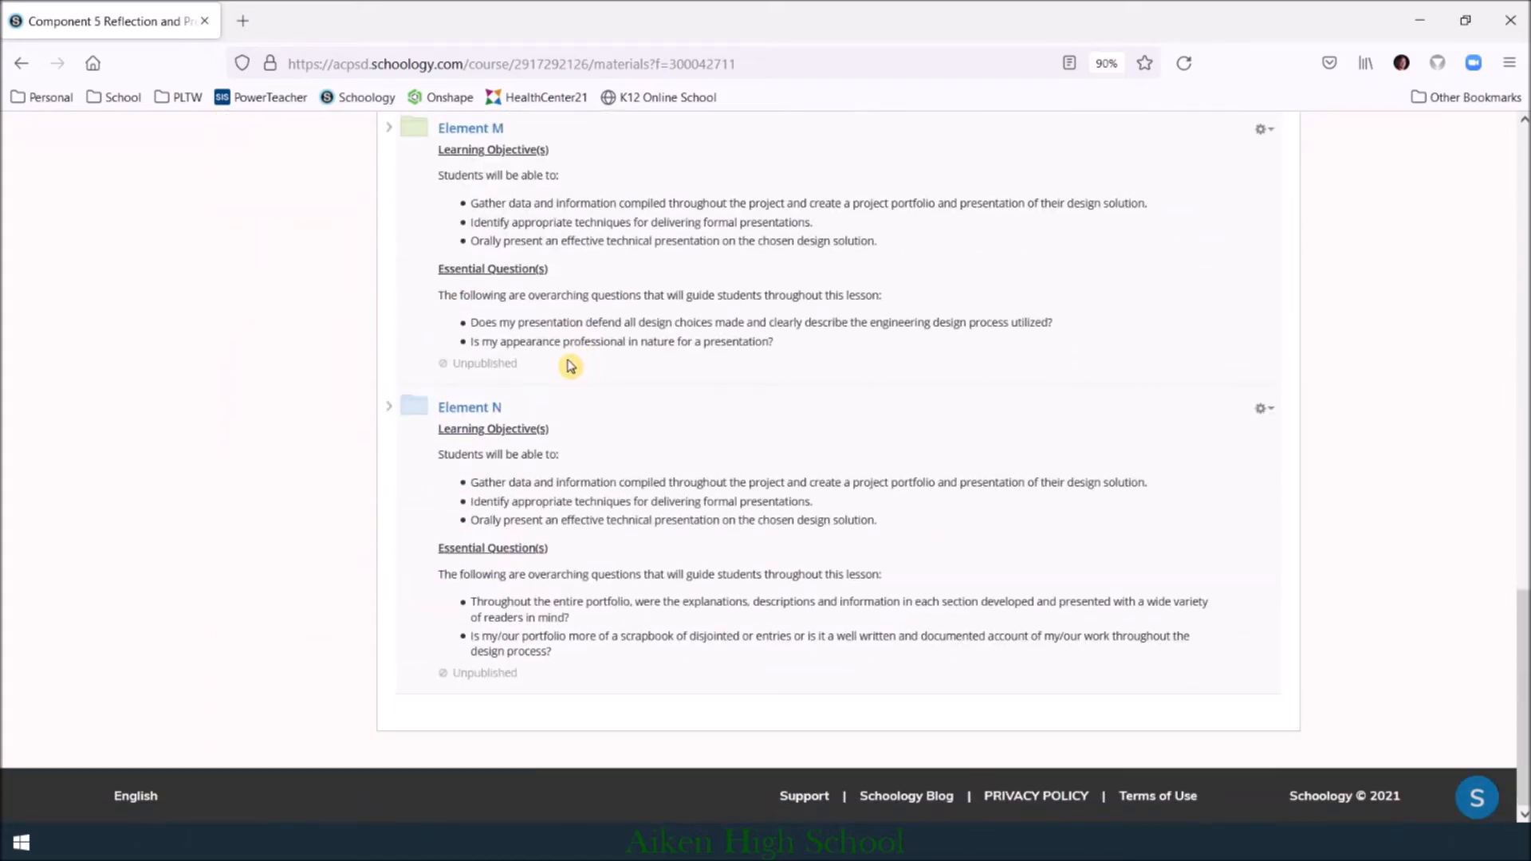
pyautogui.scroll(15, 492, 410)
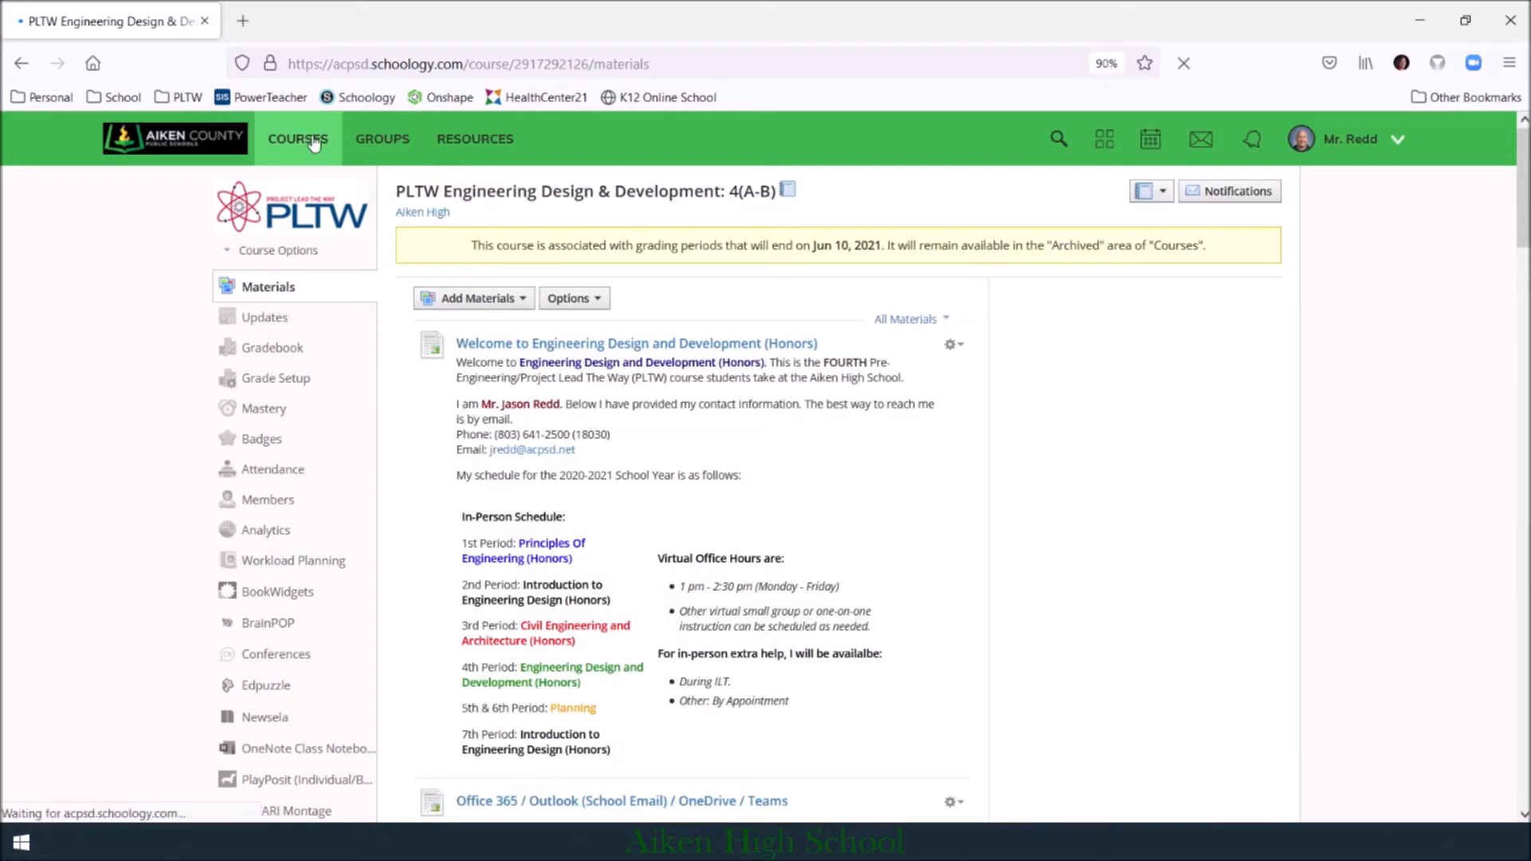
# Step: Return to the current My Courses list and select section 6(A-B) for linking to Intro Eng Design 4(A-B)
pyautogui.click(306, 144)
pyautogui.click(1364, 193)
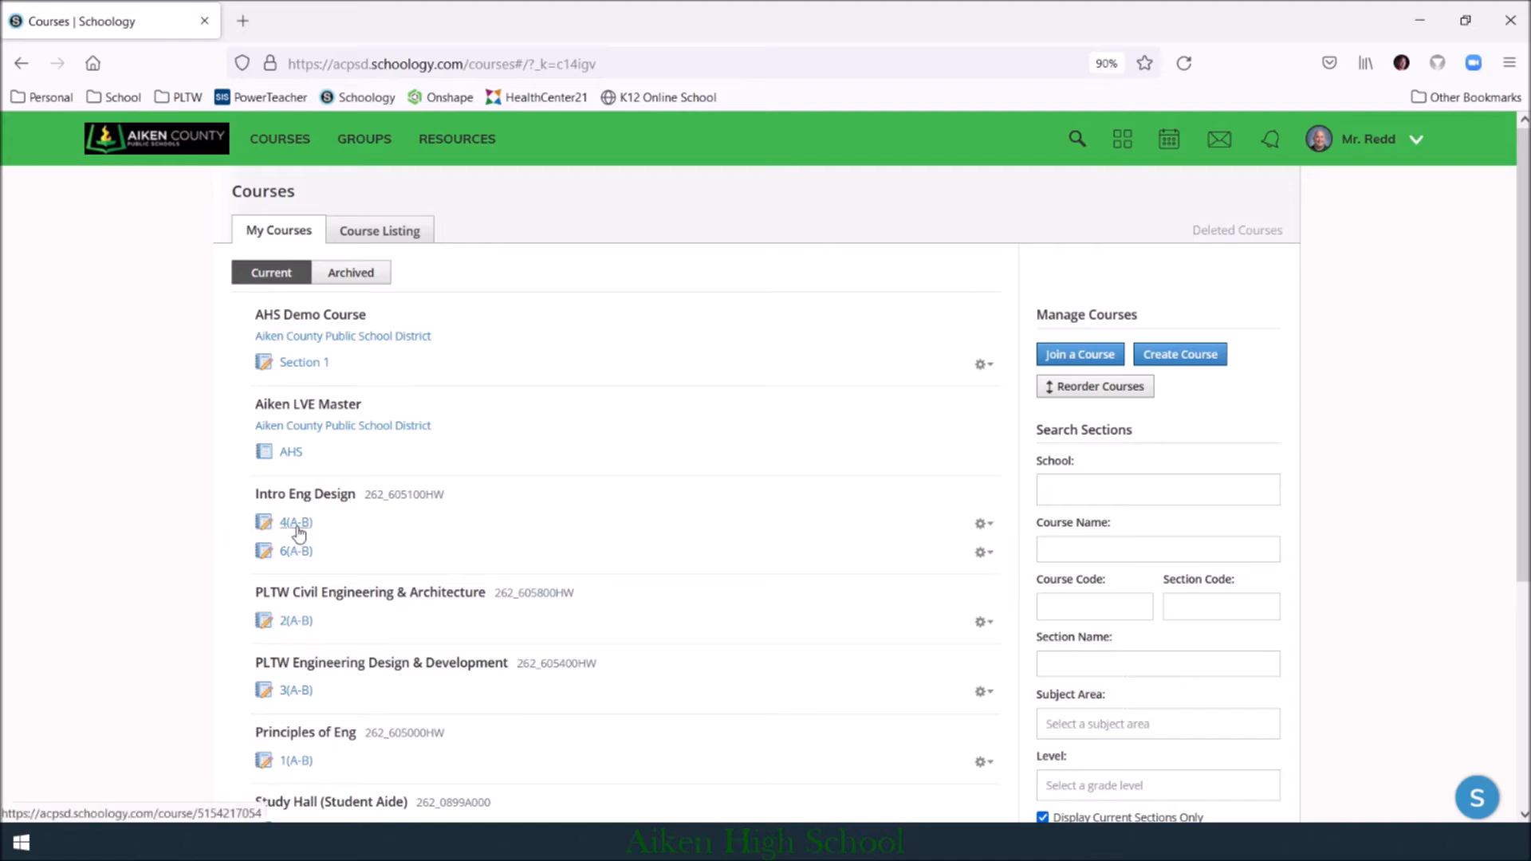
pyautogui.click(984, 525)
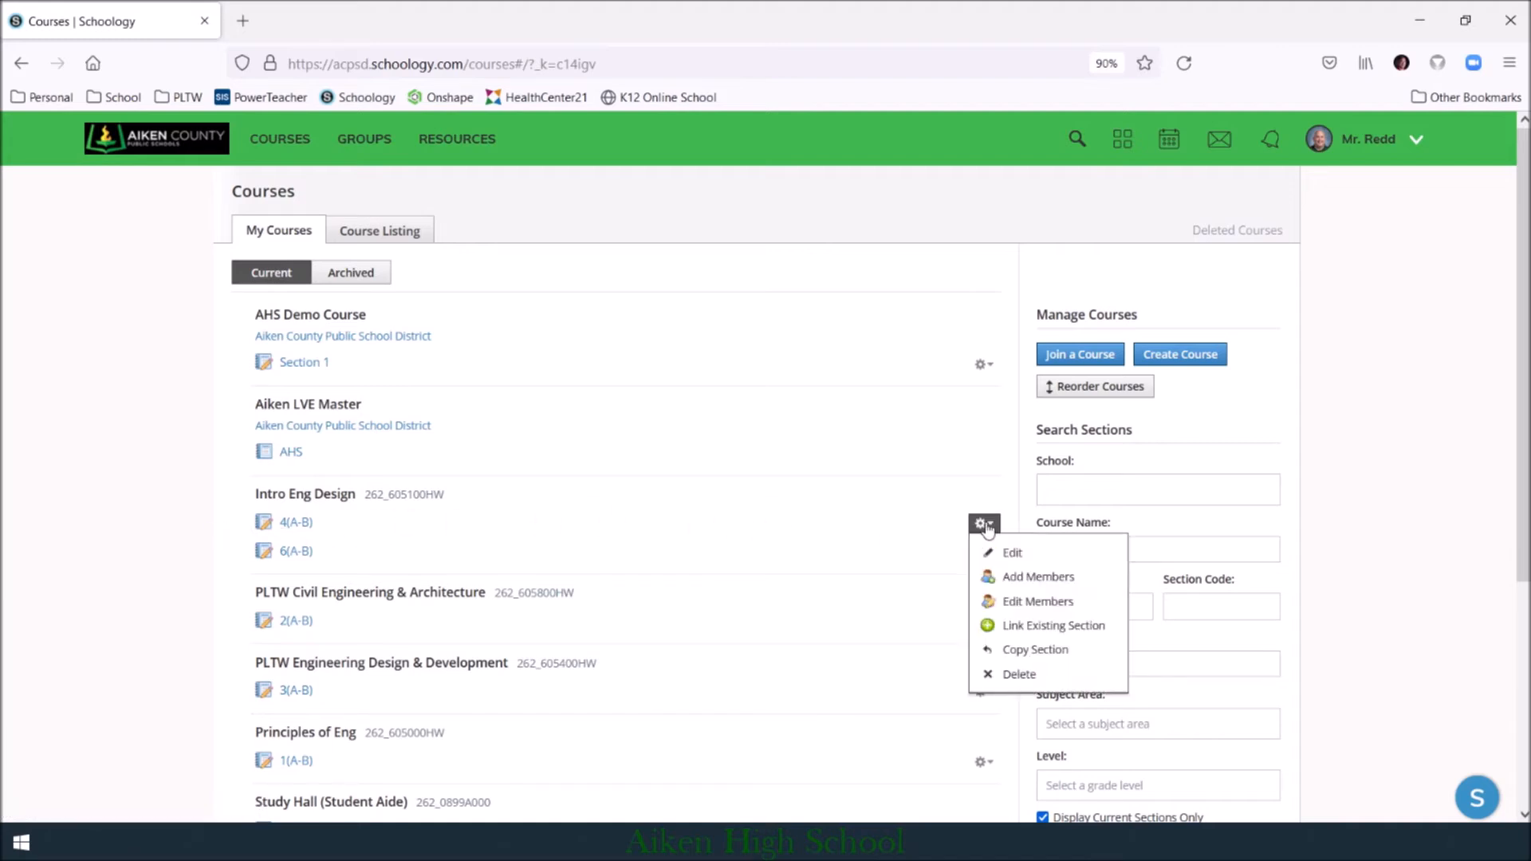
pyautogui.click(1034, 627)
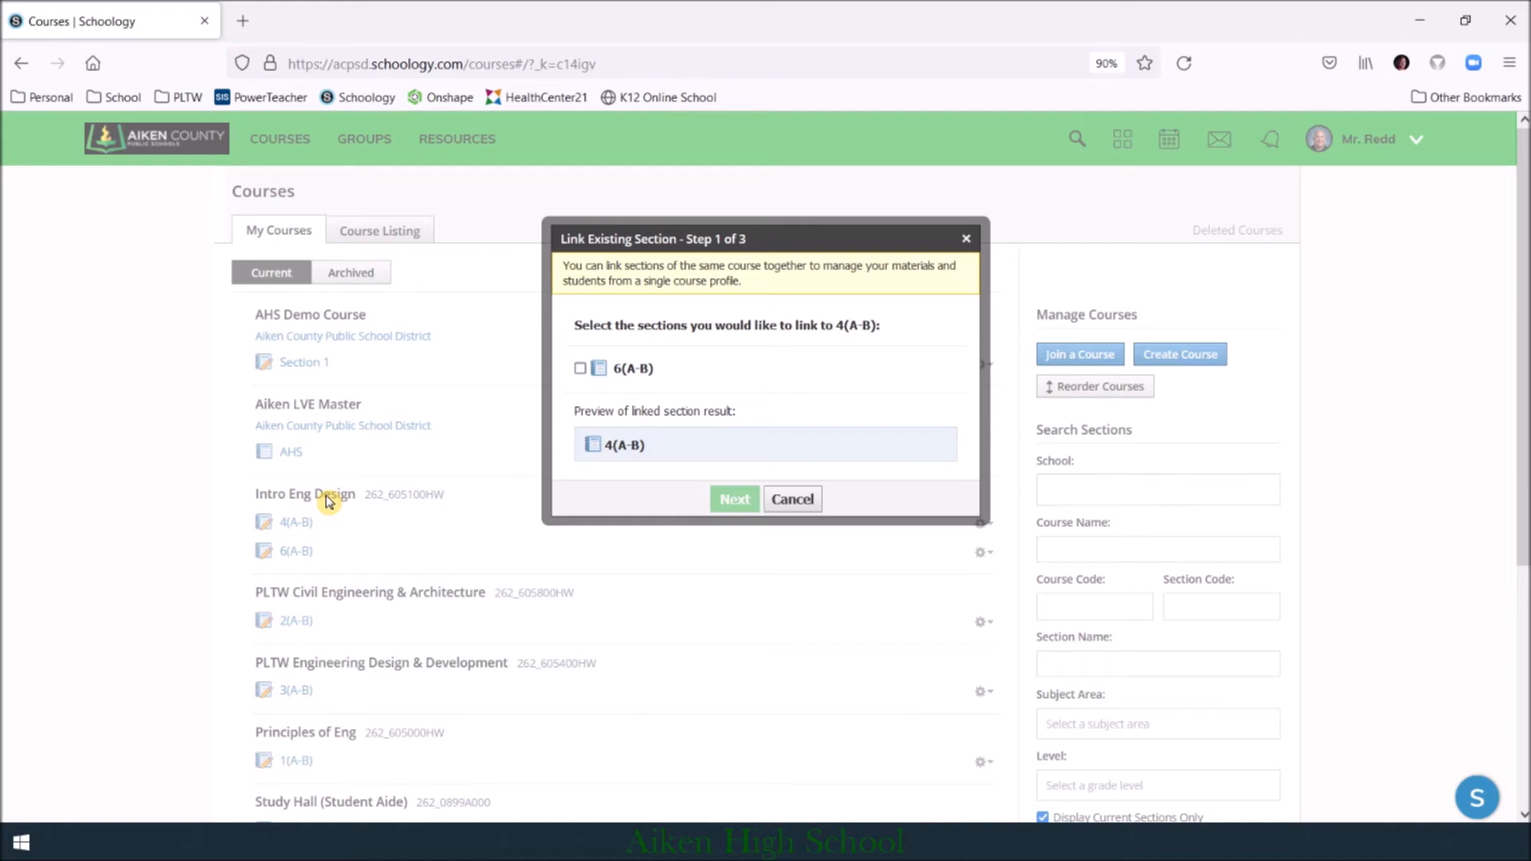
pyautogui.click(579, 368)
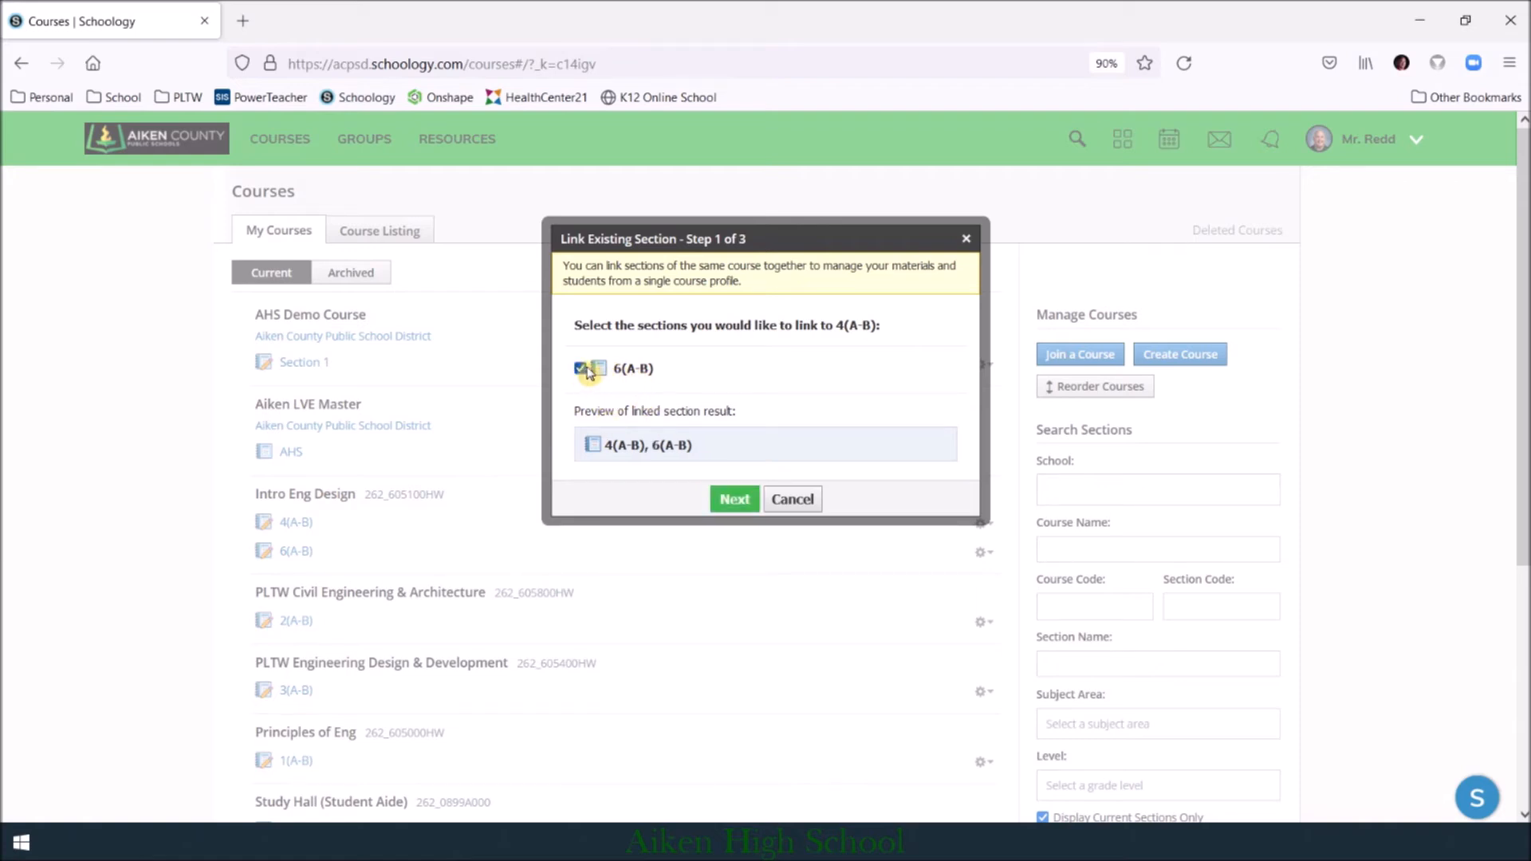
pyautogui.click(734, 500)
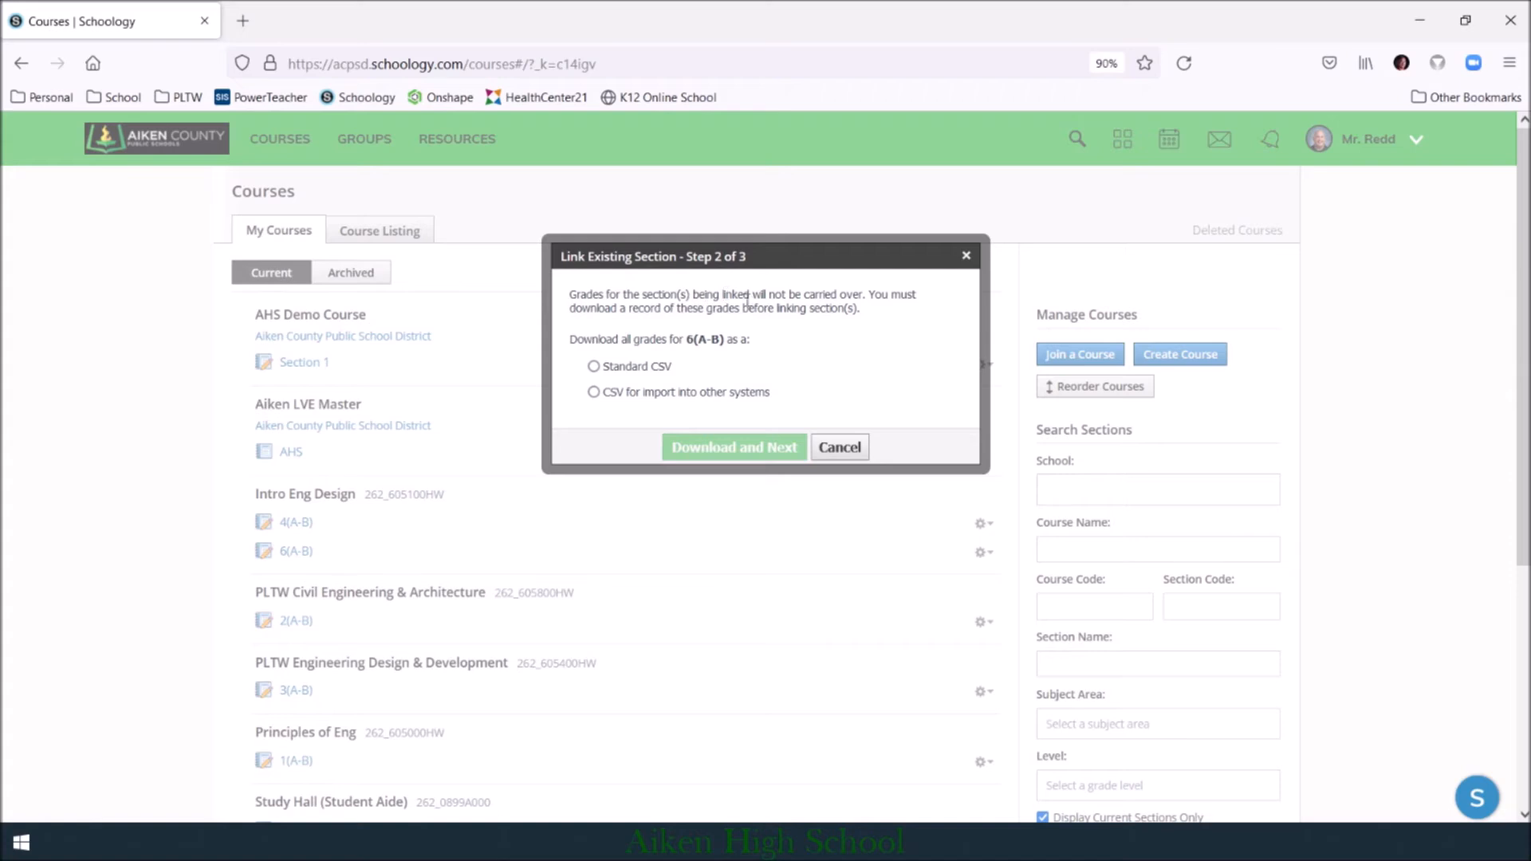
# Step: Export section 6(A-B)'s grades as a Standard CSV, decline opening the file, and link the section with 4(A-B)
pyautogui.click(593, 367)
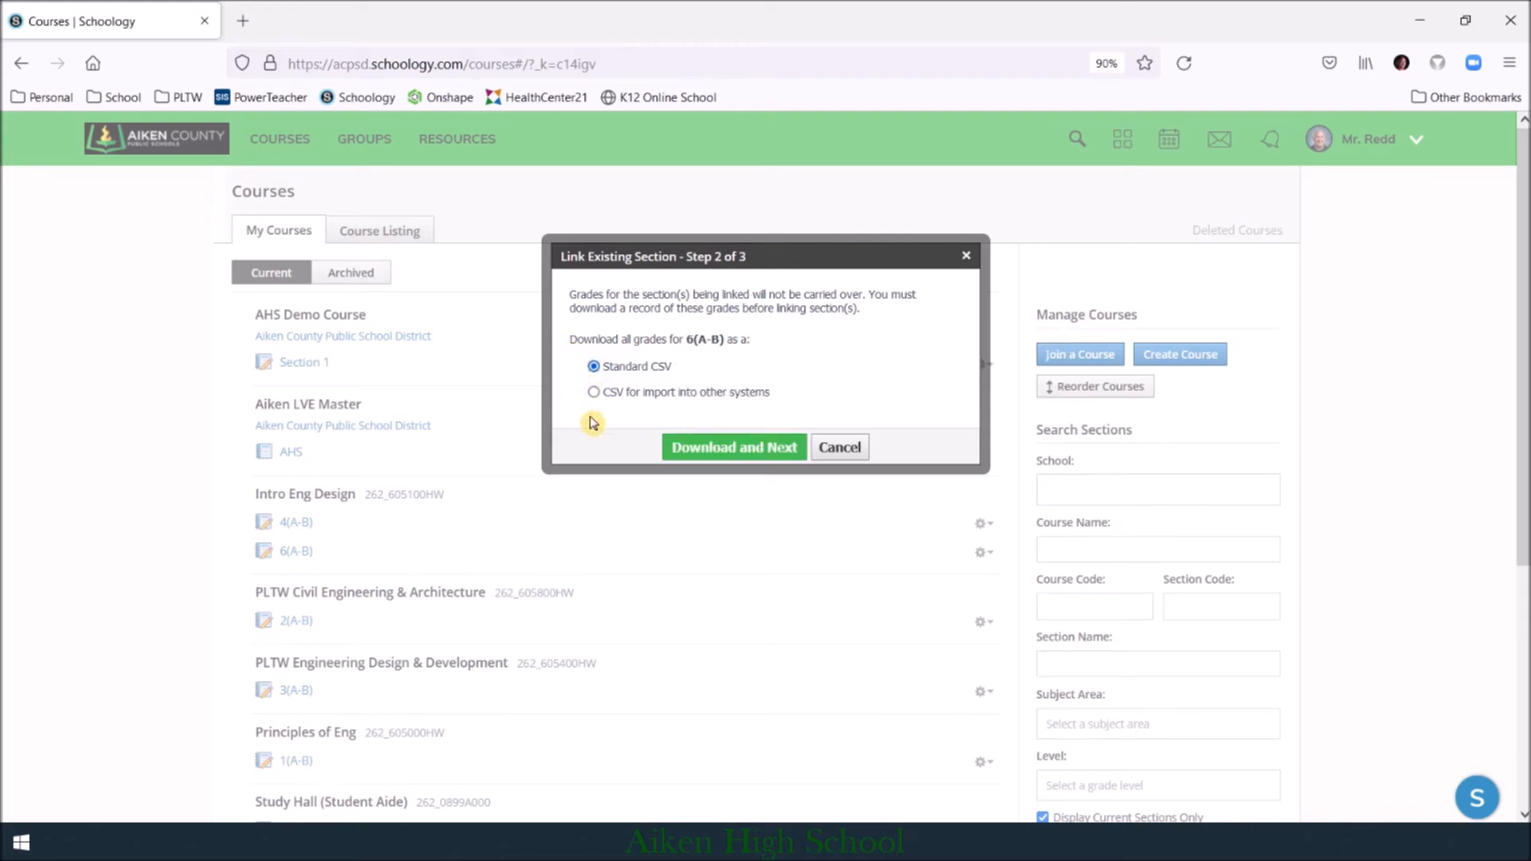
pyautogui.click(716, 448)
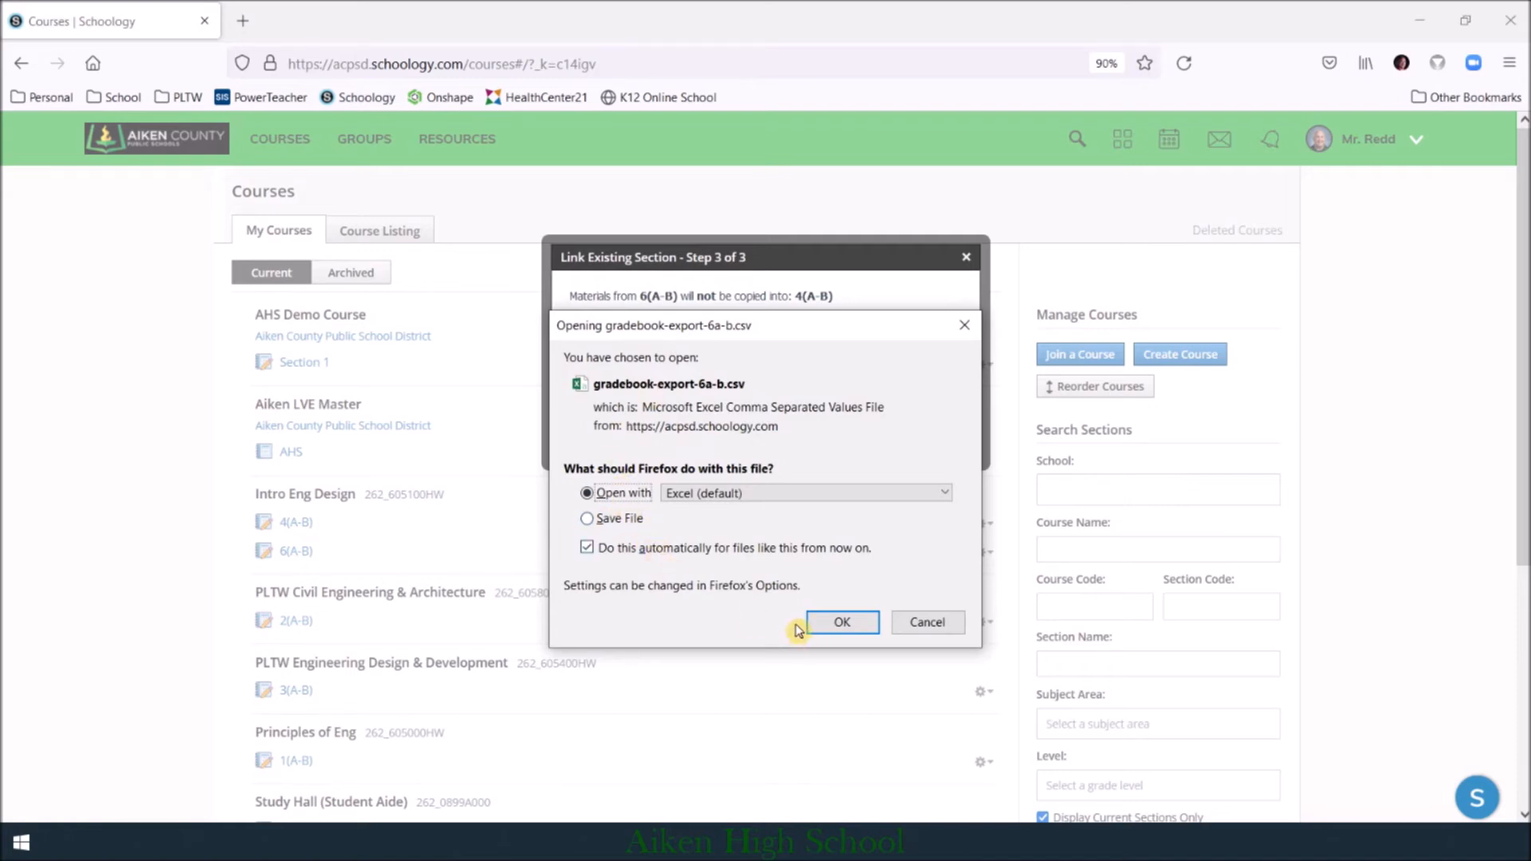
pyautogui.click(925, 623)
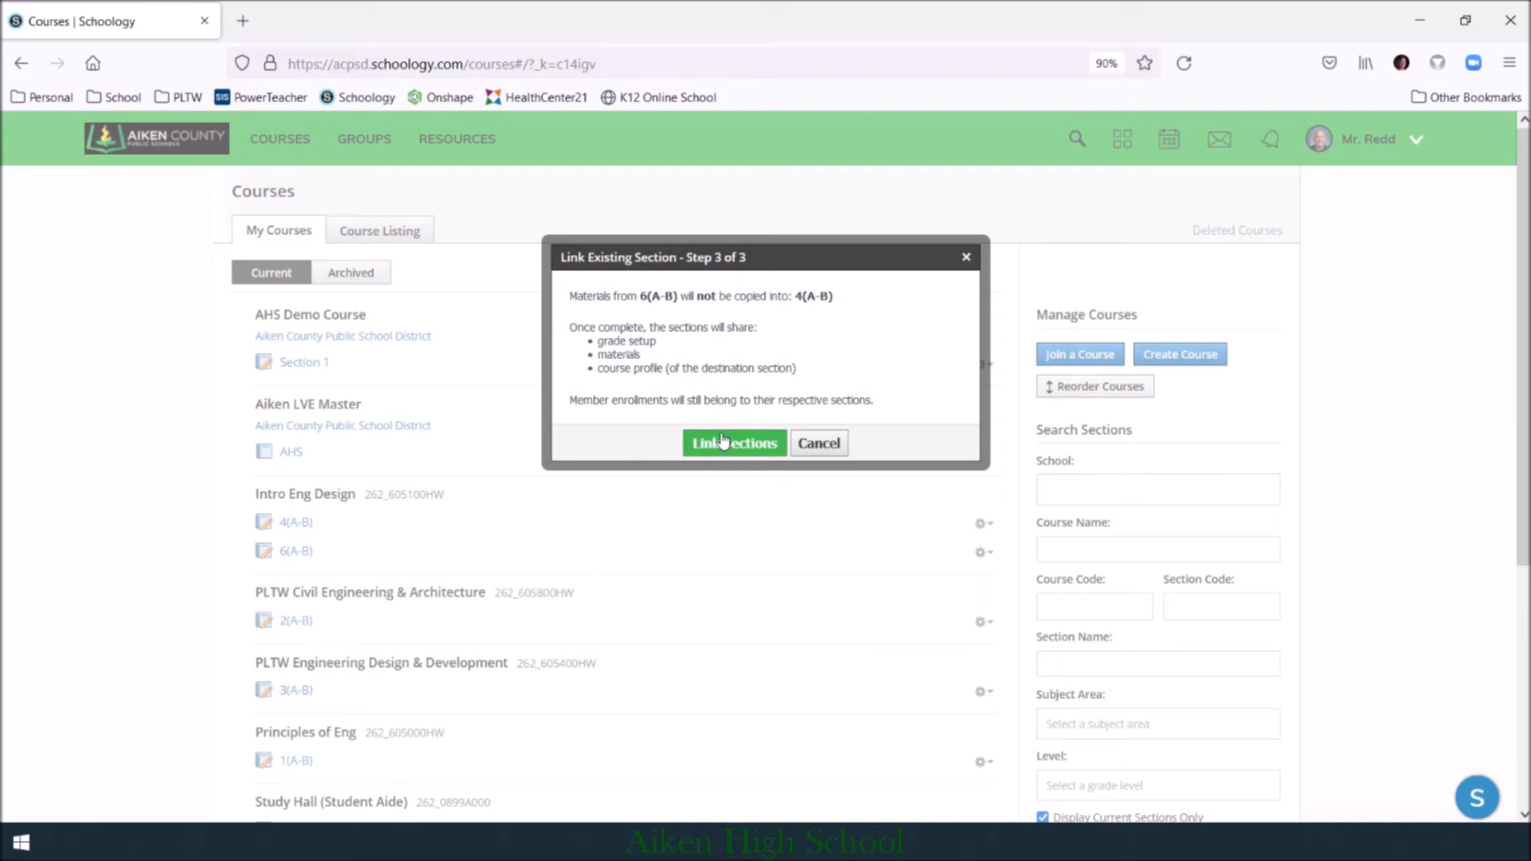
pyautogui.click(750, 446)
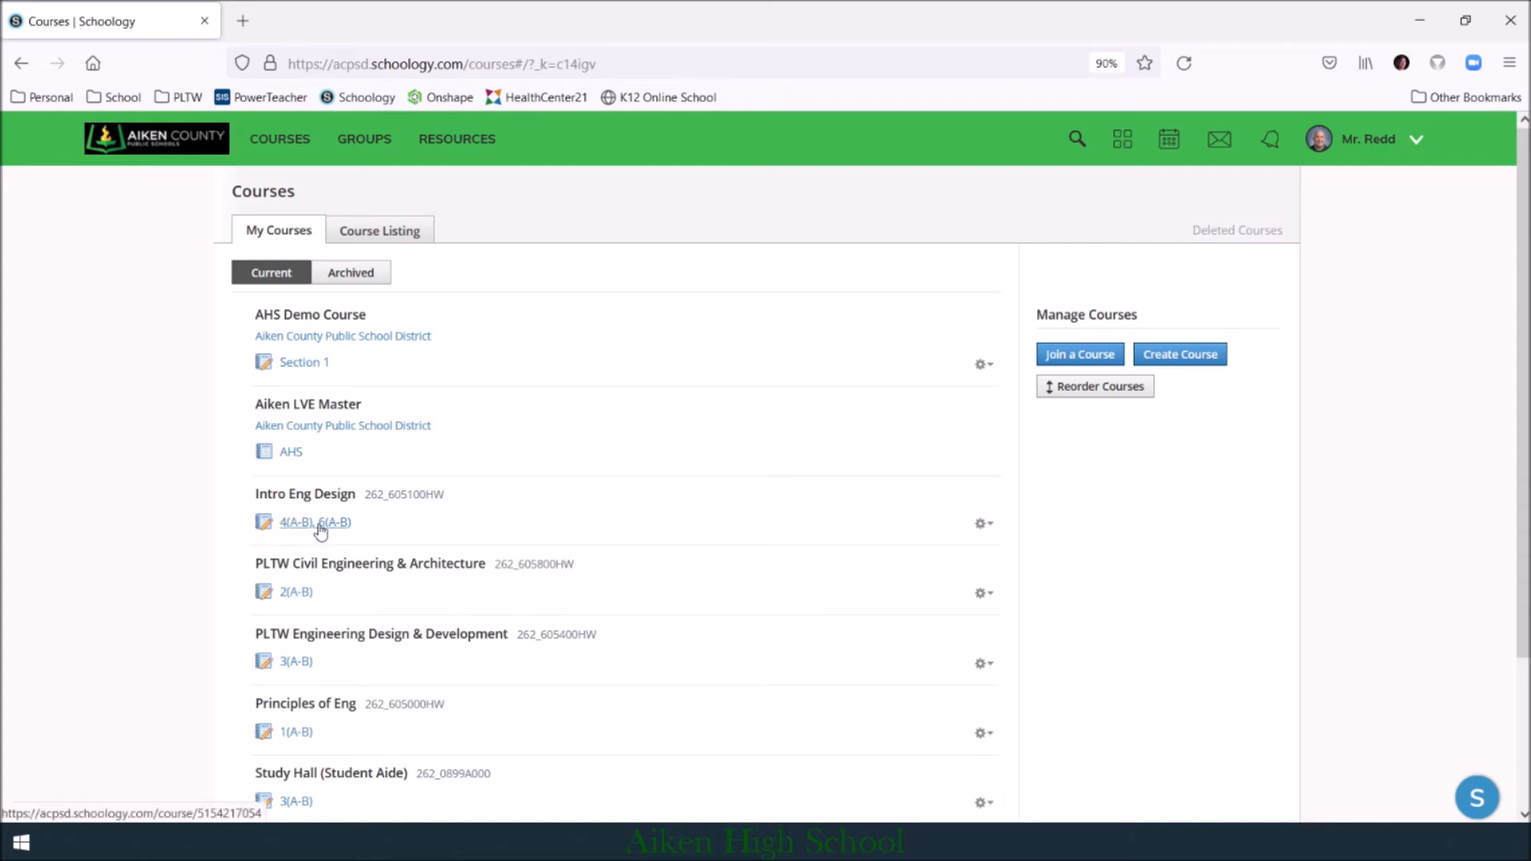
# Step: Open the linked Intro Eng Design course for sections 4(A-B) and 6(A-B) from the courses overview
pyautogui.click(299, 148)
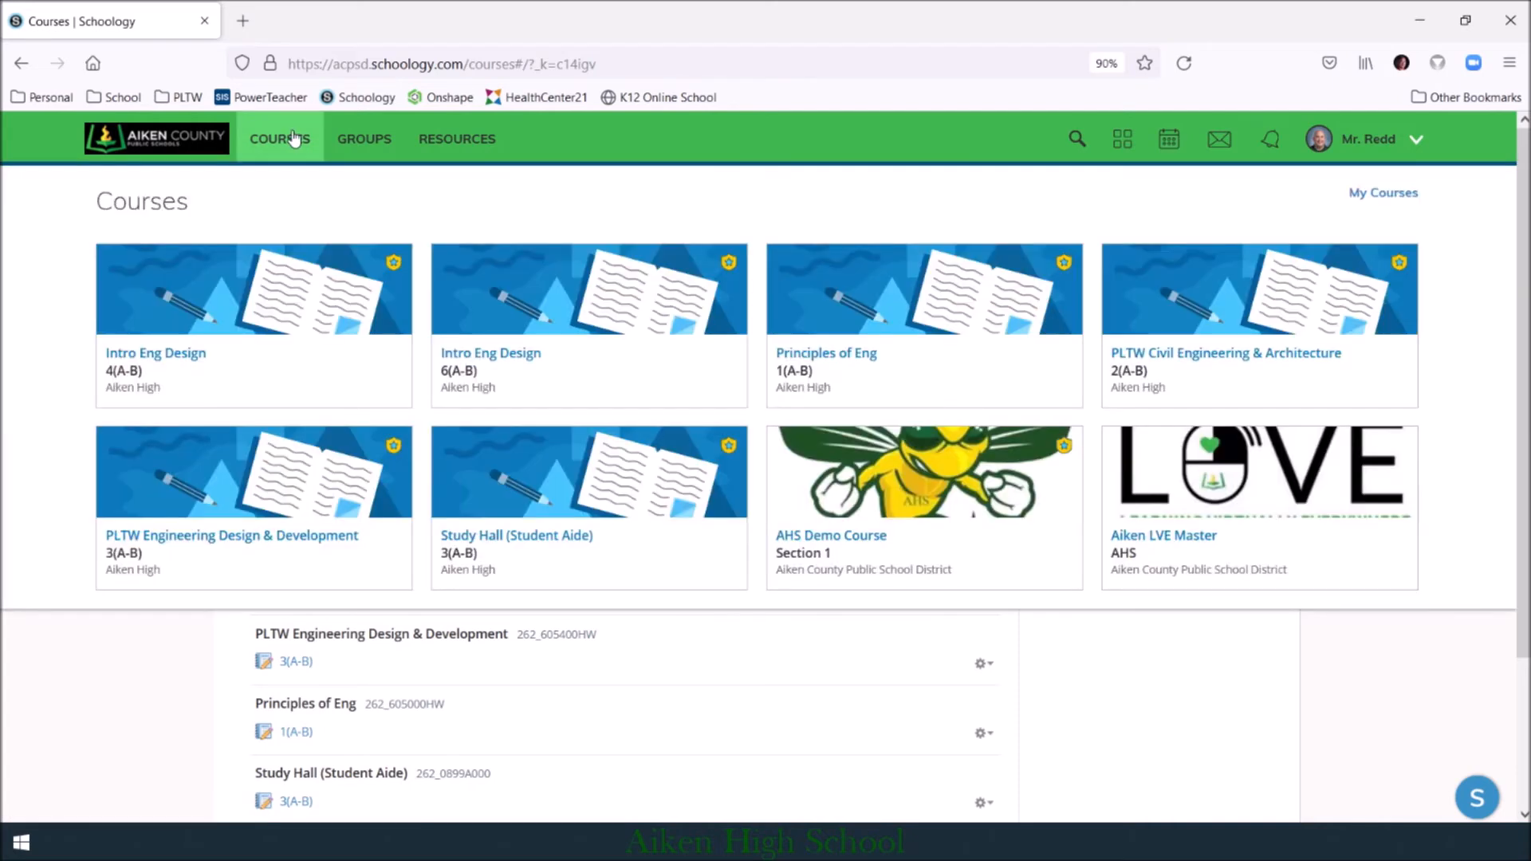
pyautogui.click(1185, 63)
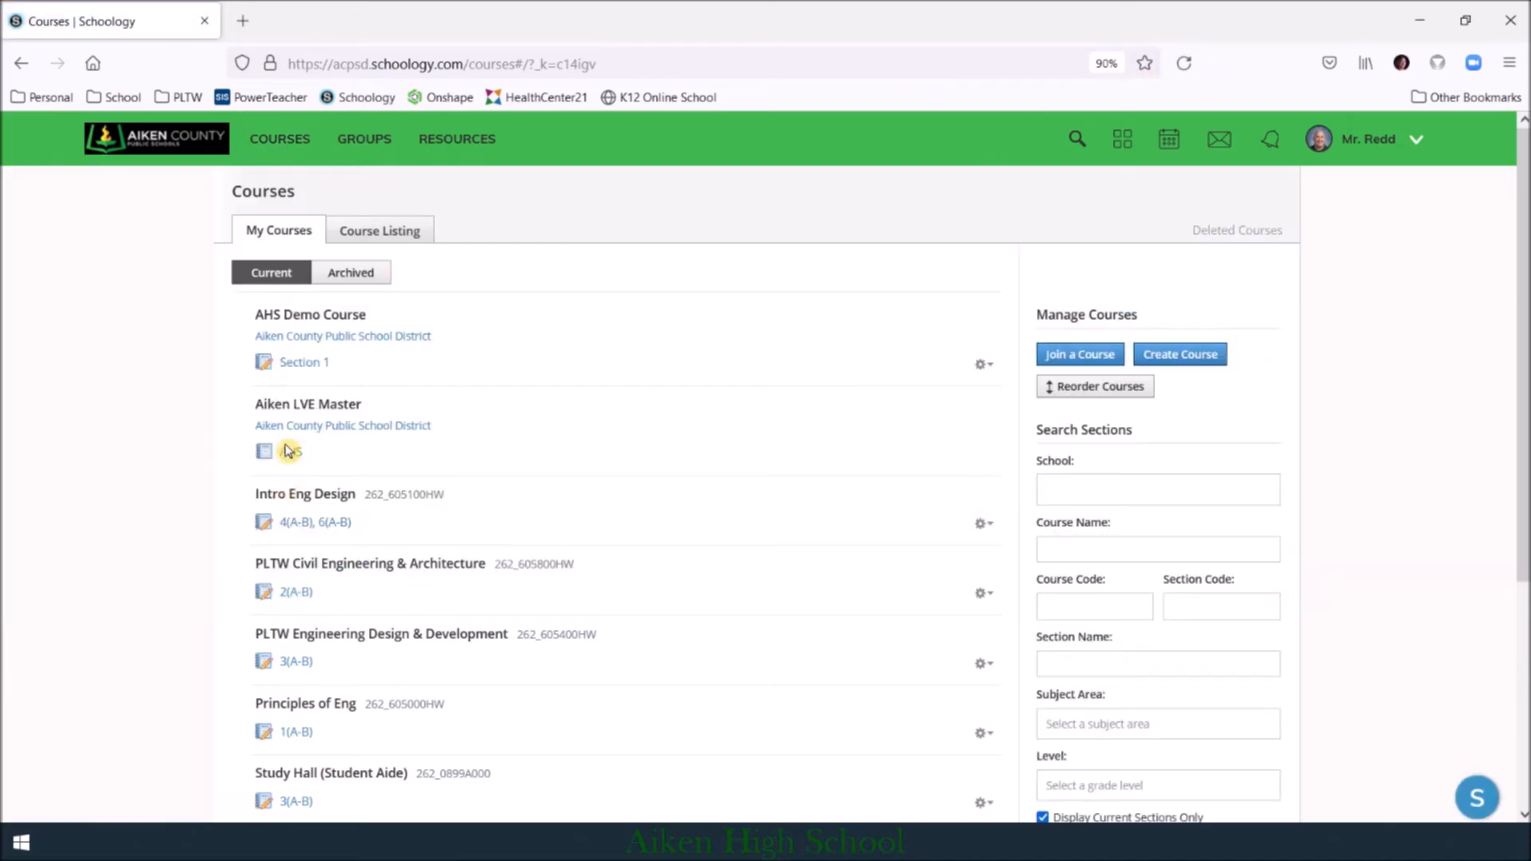
pyautogui.click(267, 147)
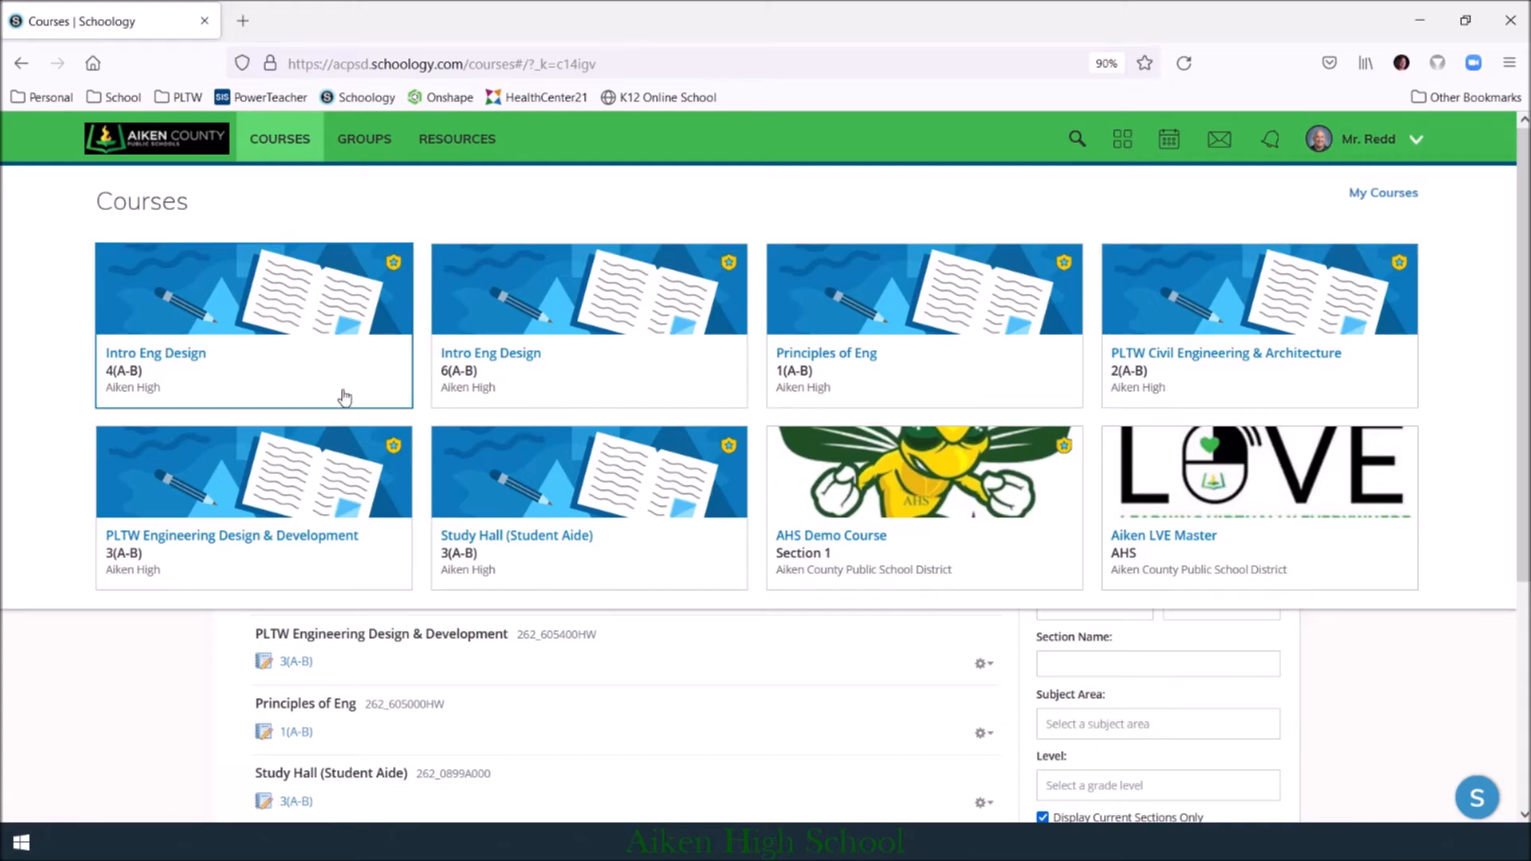
pyautogui.click(232, 310)
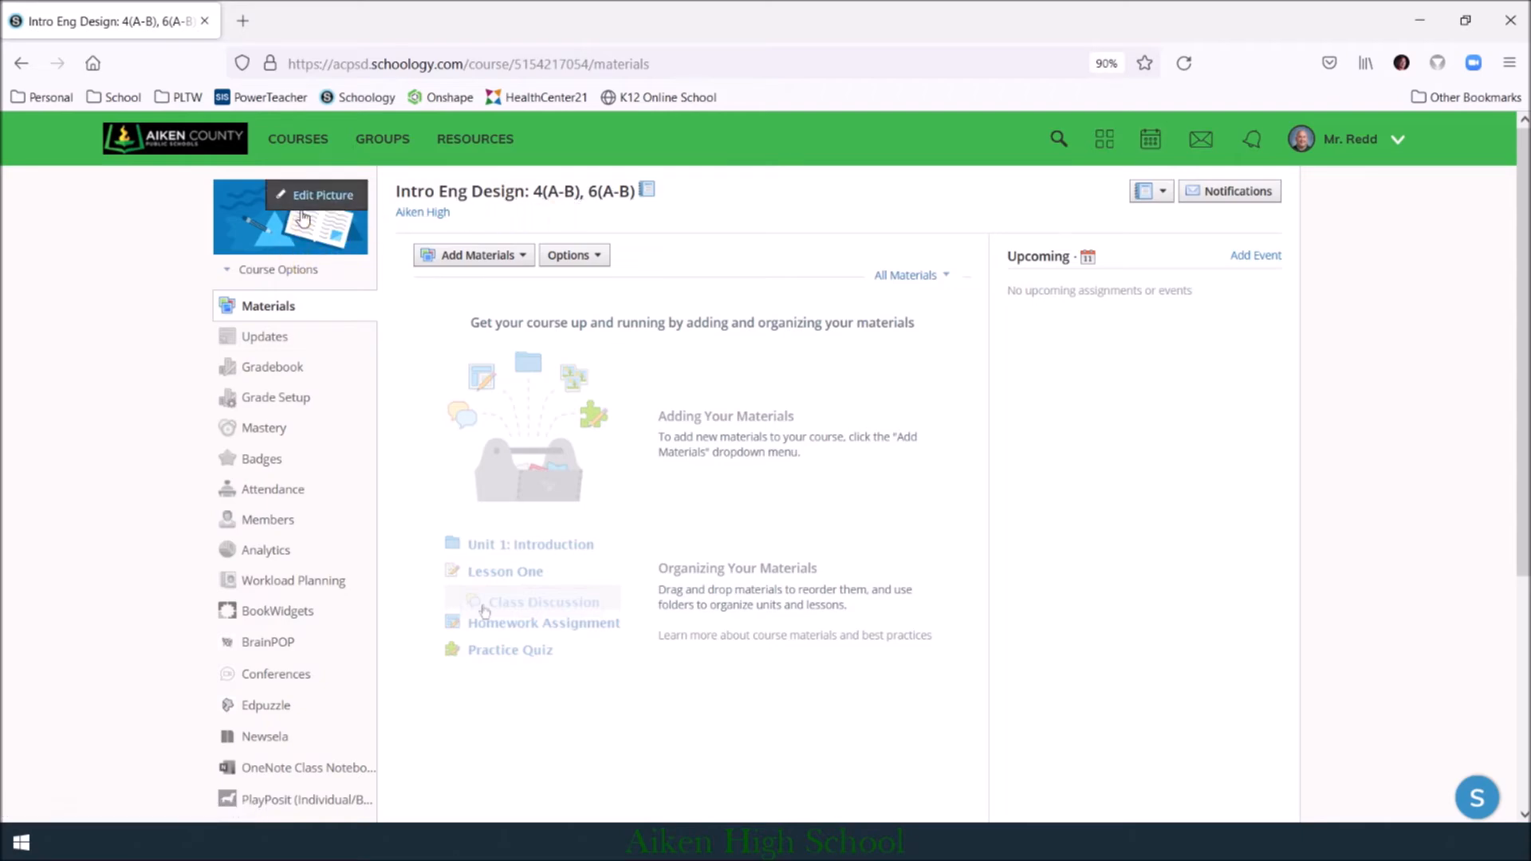
# Step: Replace the Intro Eng Design course picture with IED Schoology.jpg from the PLTW image folder
pyautogui.click(308, 197)
pyautogui.click(644, 256)
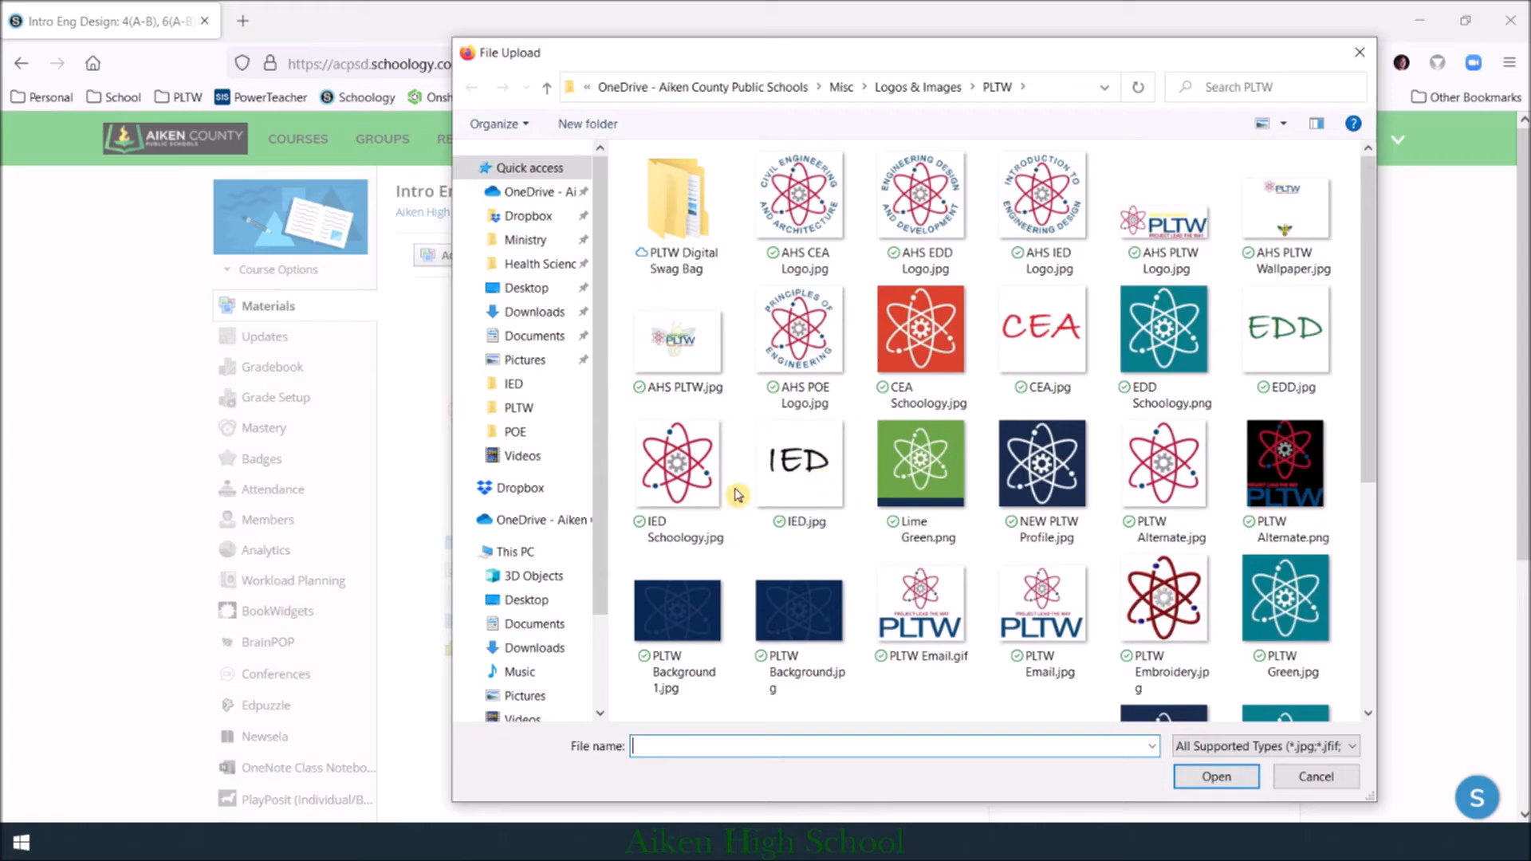
pyautogui.click(718, 482)
pyautogui.click(1245, 777)
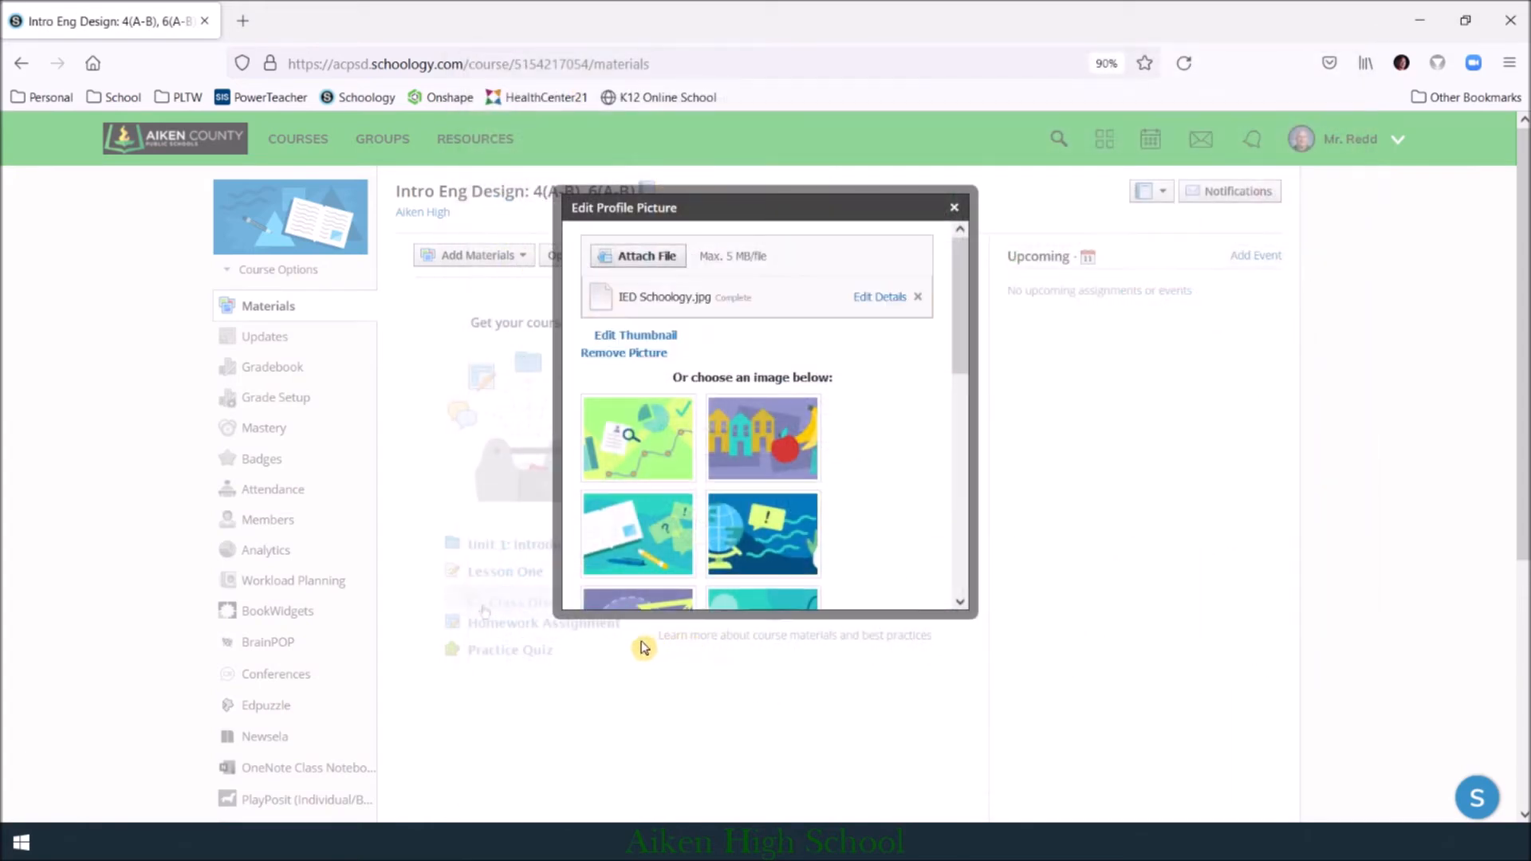
pyautogui.click(954, 207)
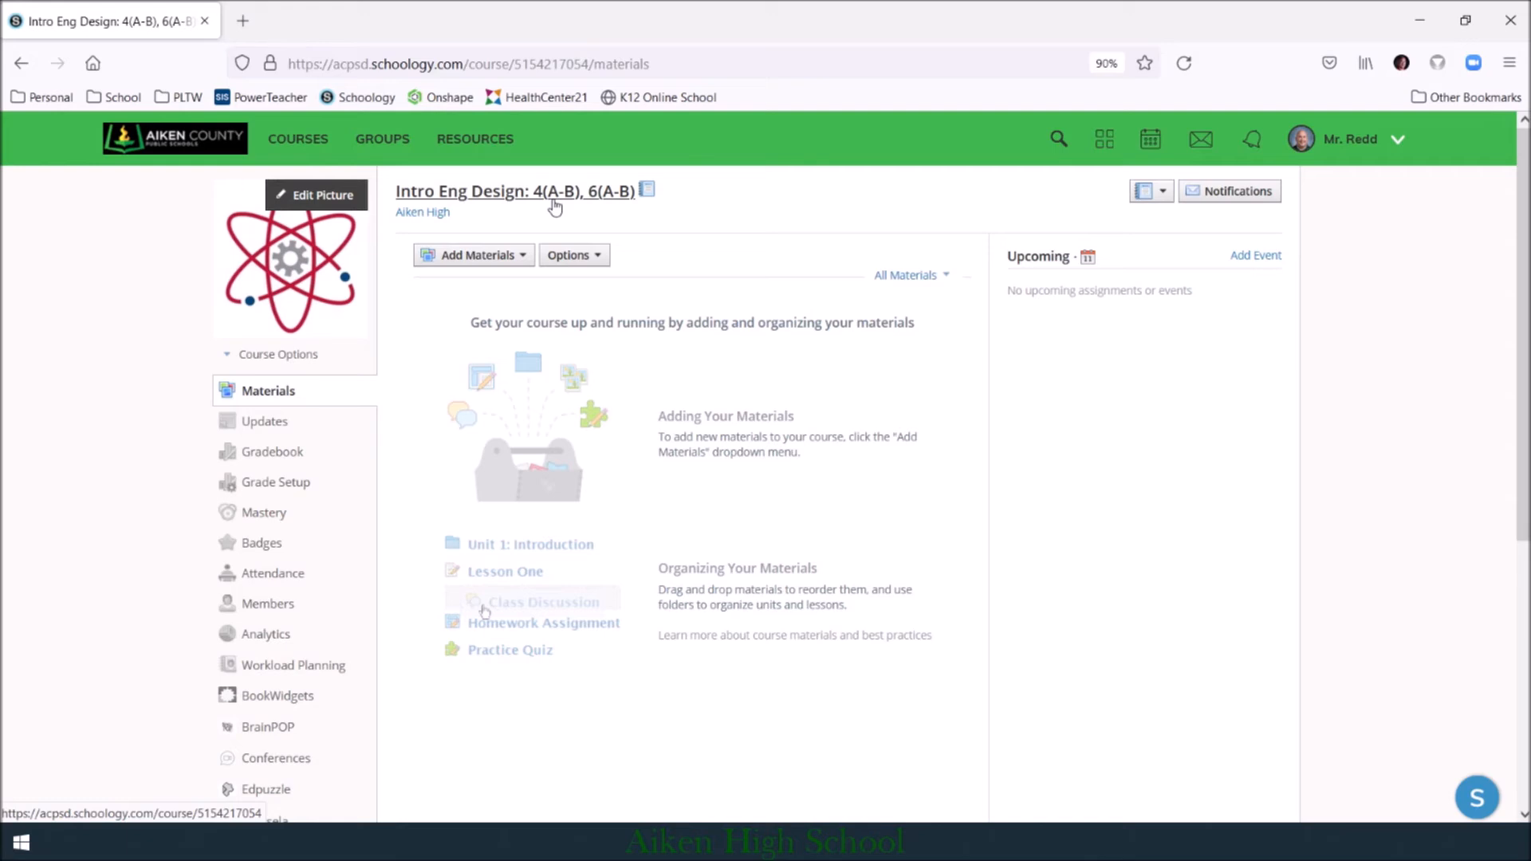
# Step: Check how the linked Intro Eng Design sections and their new picture appear in the courses overview
pyautogui.click(451, 314)
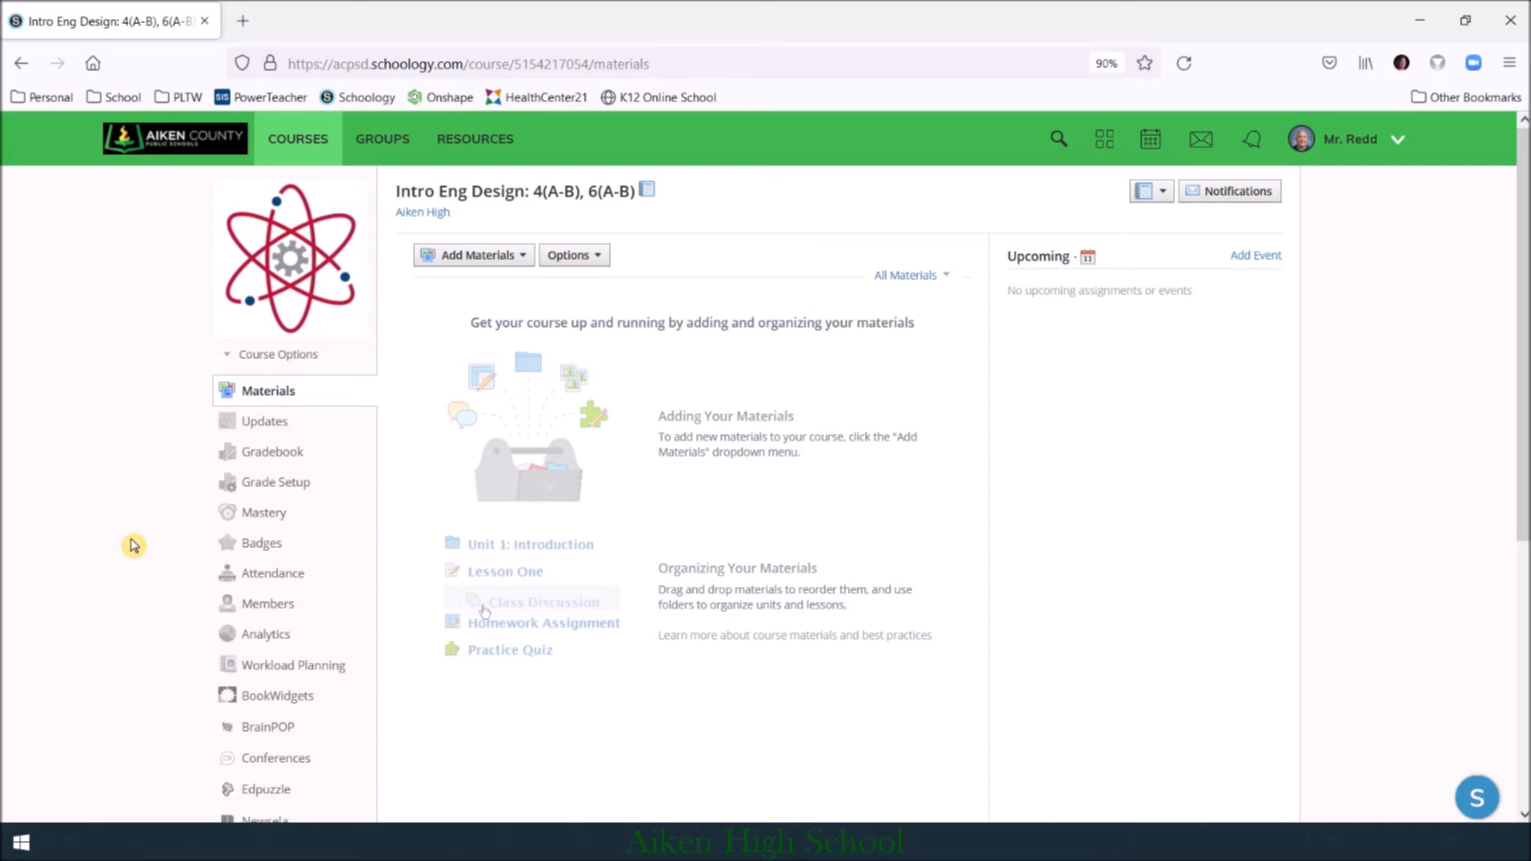
pyautogui.click(305, 142)
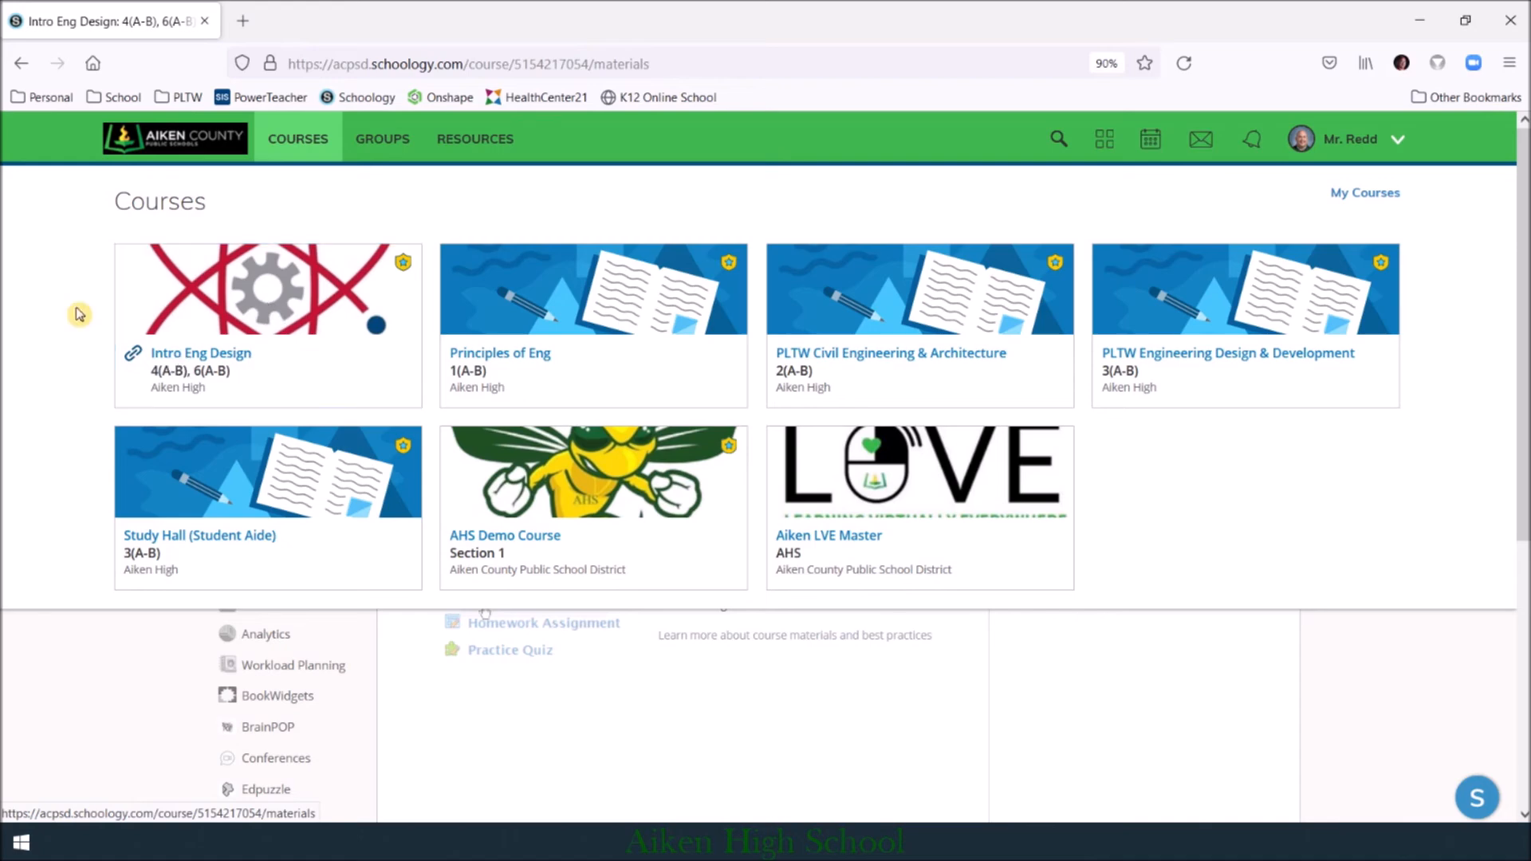
pyautogui.click(299, 137)
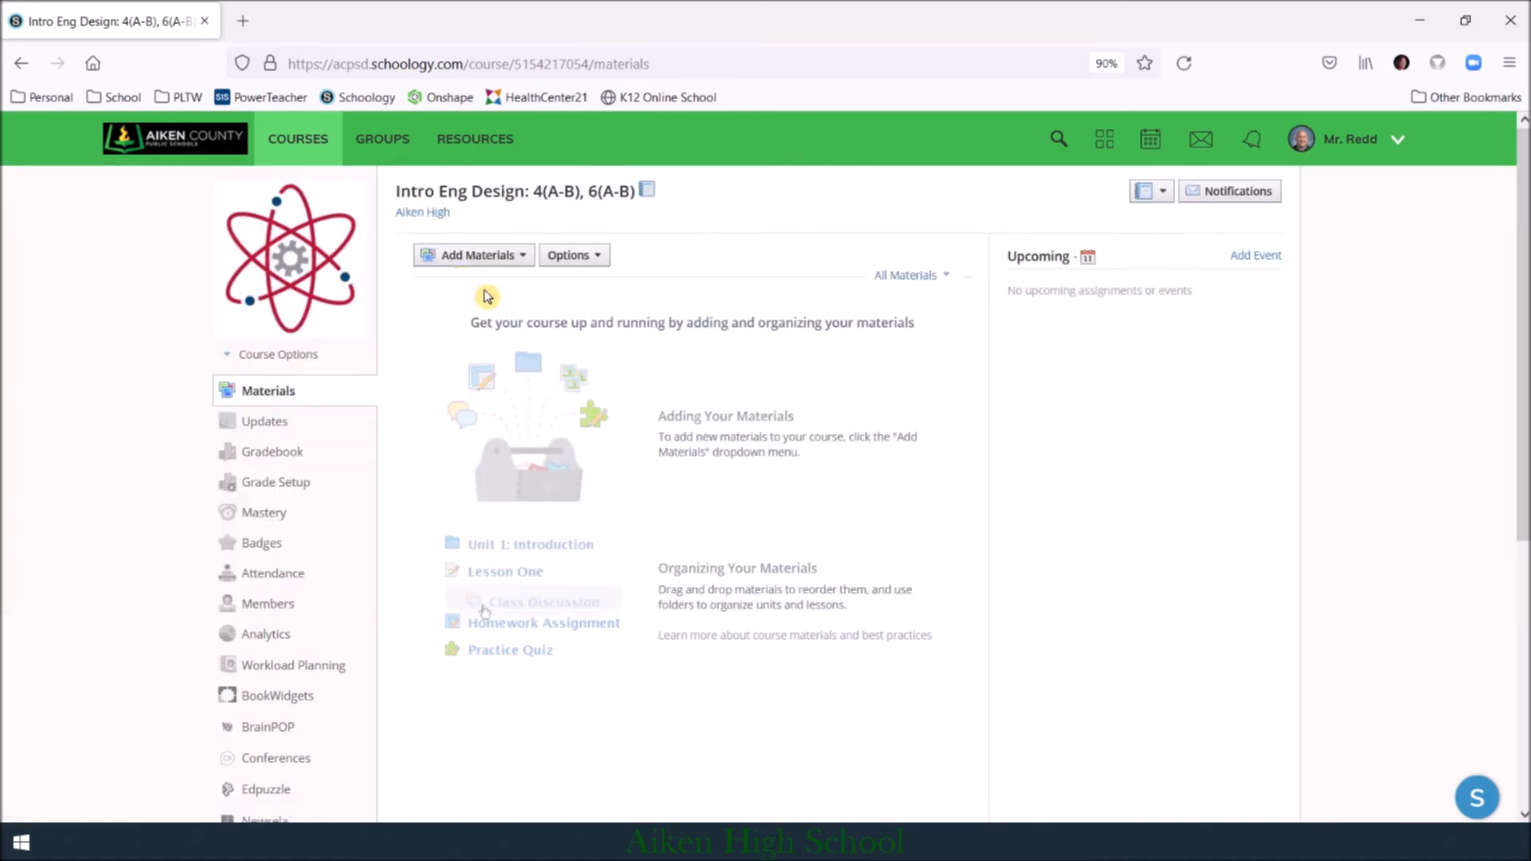
# Step: Open the Intro Eng Design: 2(A-B), 7(A-B) folder inside the 2020-2021 Backup collection in personal resources
pyautogui.click(498, 136)
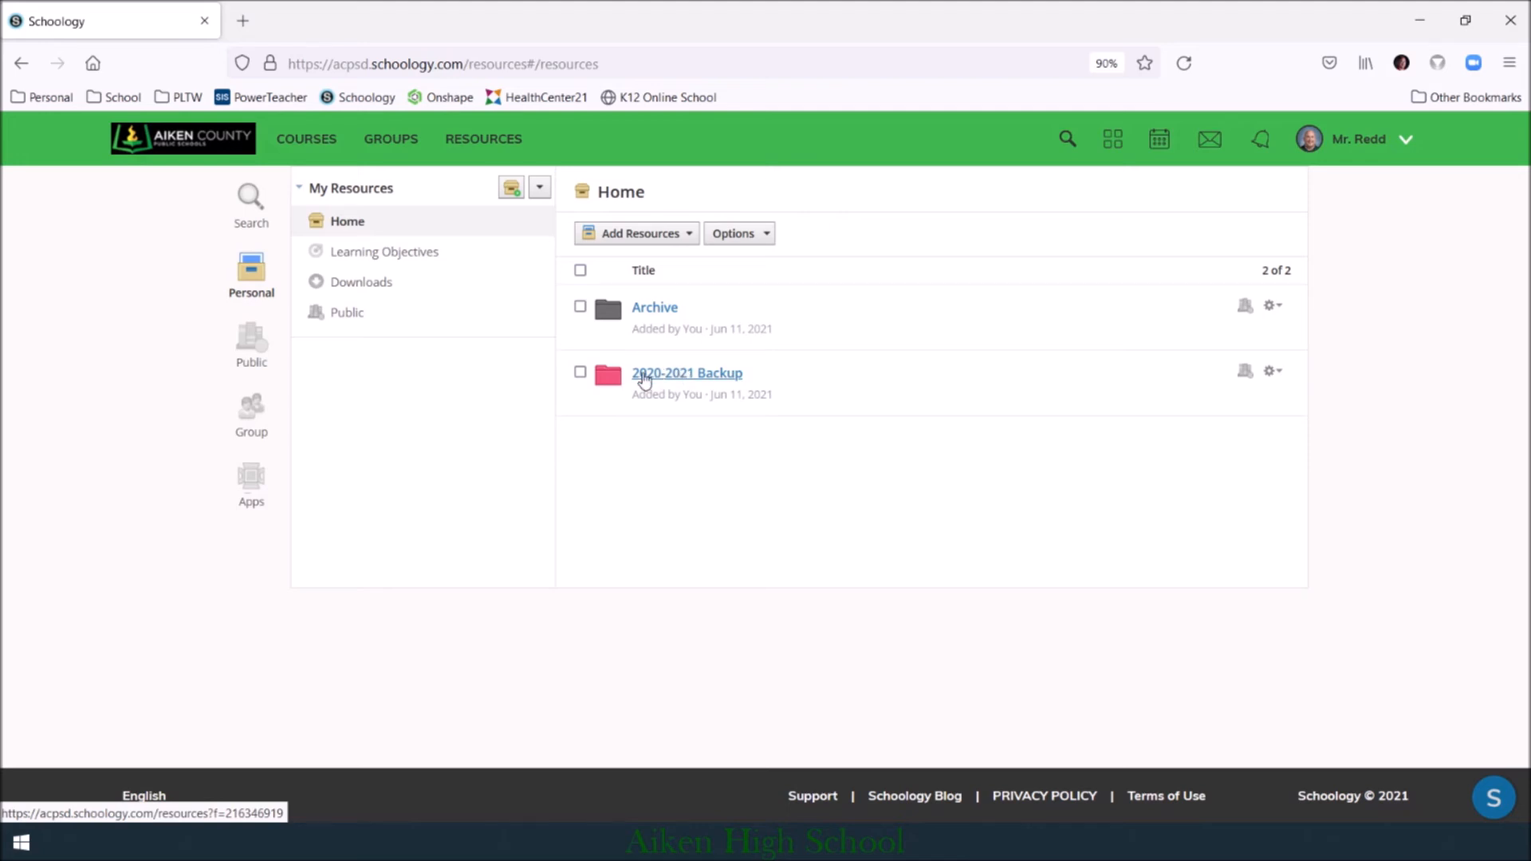
pyautogui.click(656, 375)
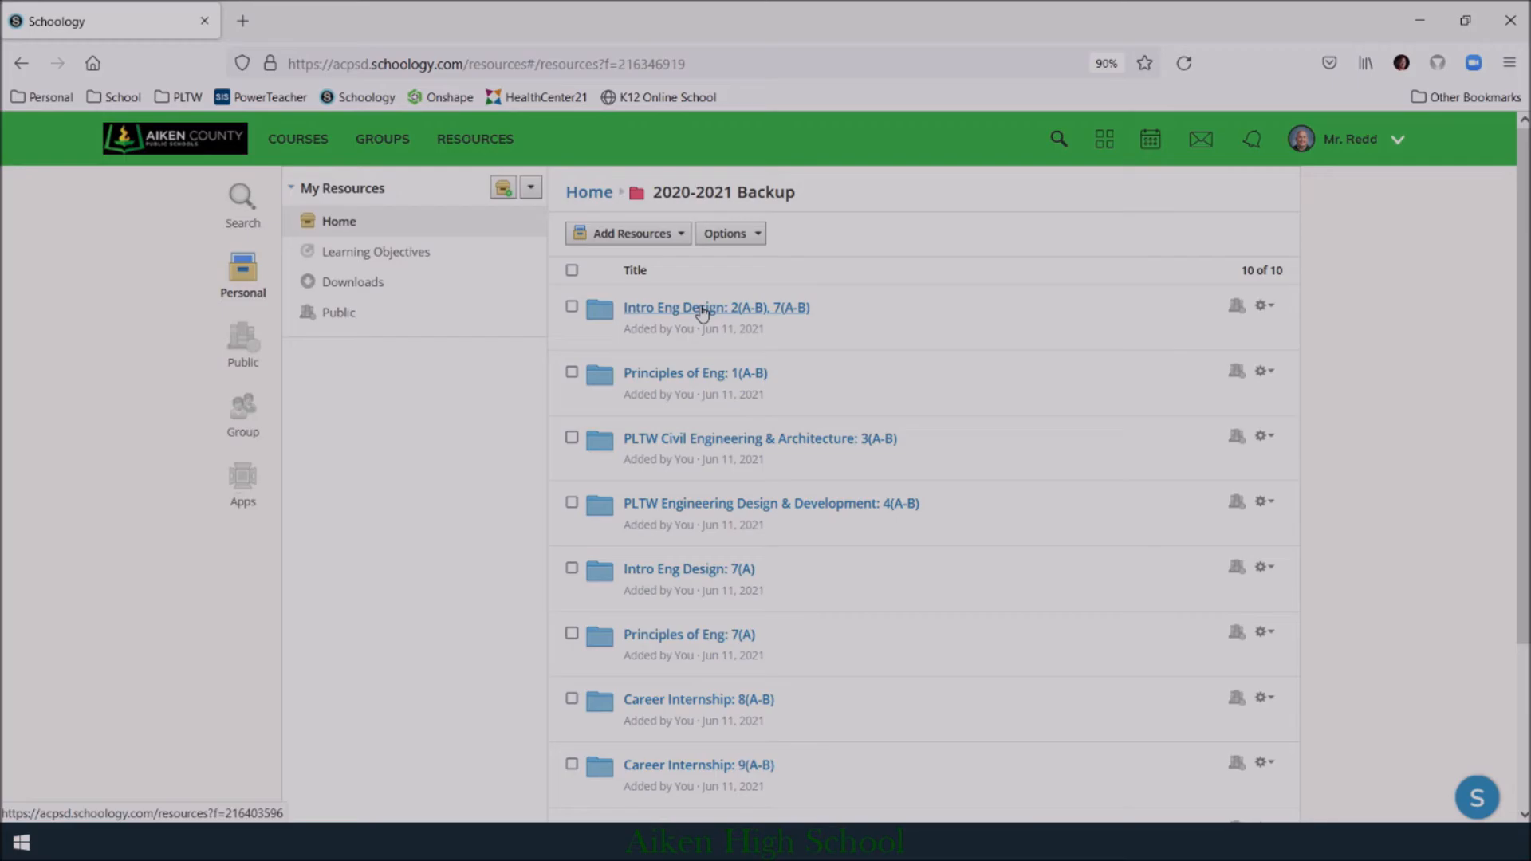
pyautogui.click(702, 310)
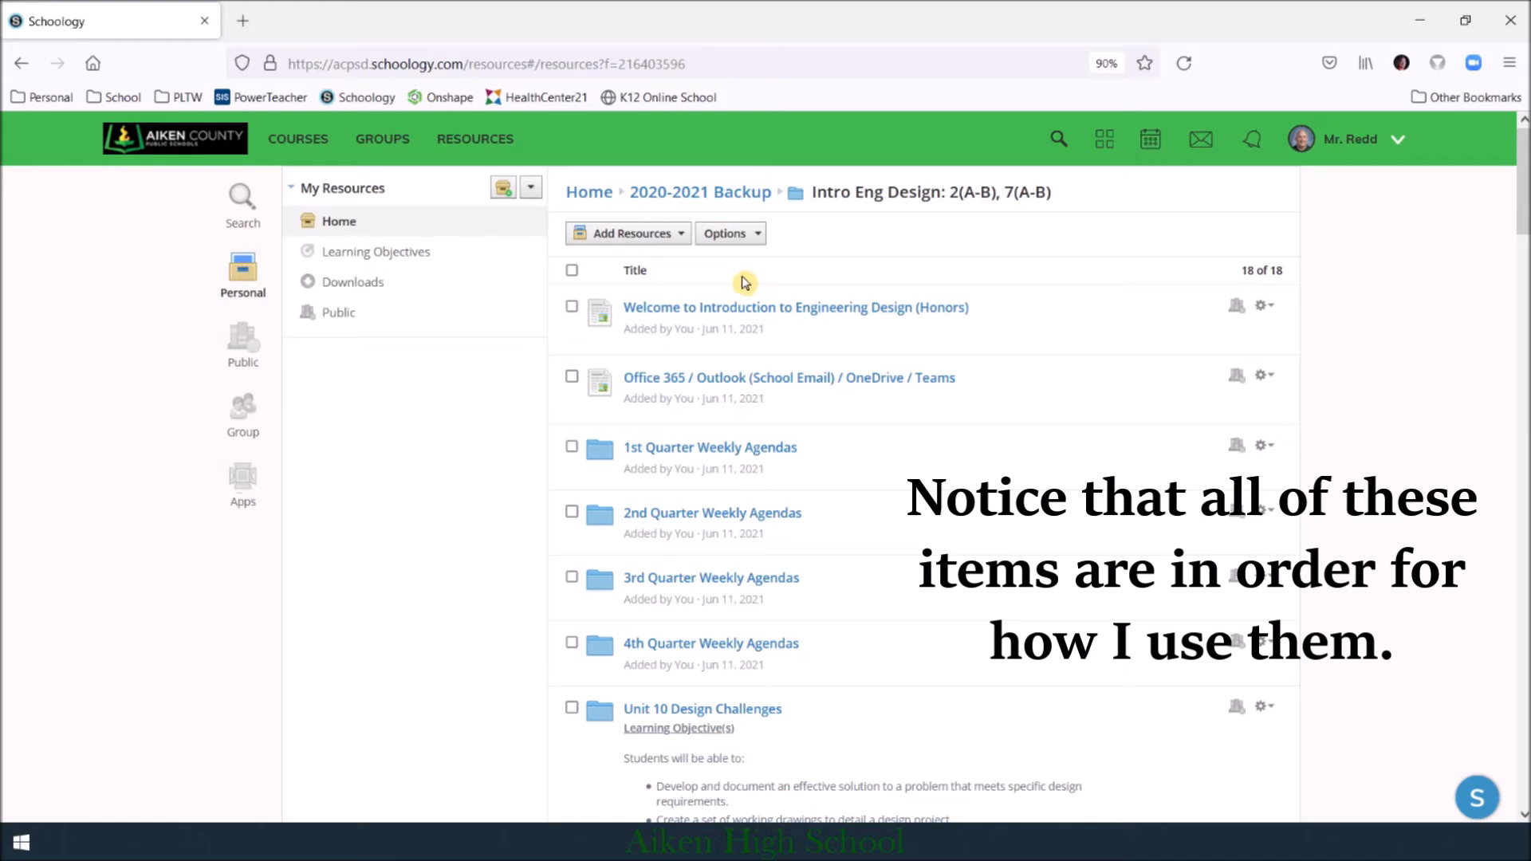
# Step: Try selecting all the folder's resources at once, and then only the welcome and Office 365 pages
pyautogui.click(572, 272)
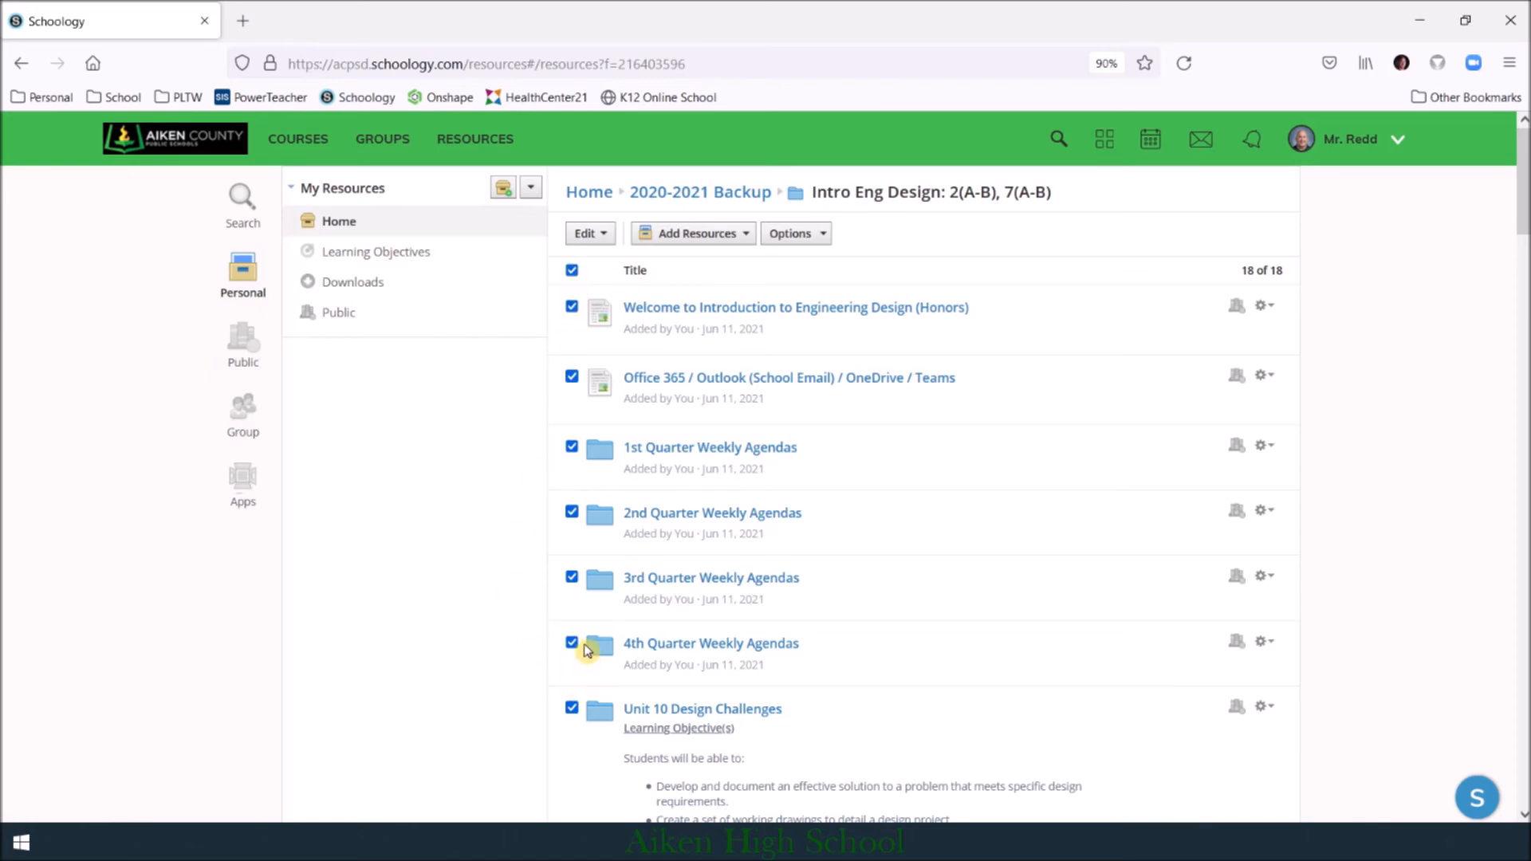
pyautogui.click(573, 271)
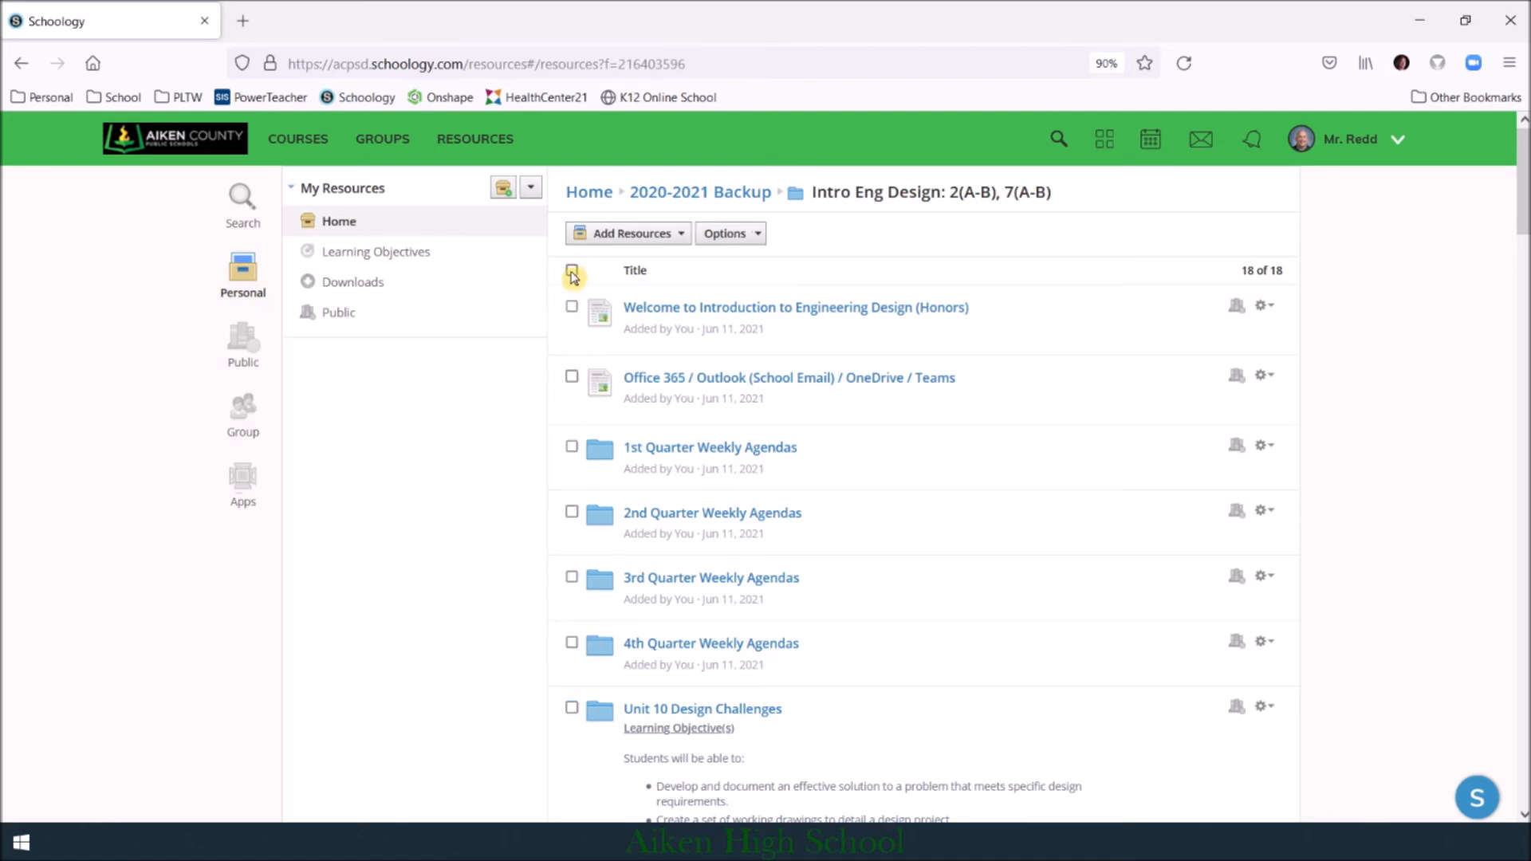
pyautogui.click(571, 307)
pyautogui.click(571, 377)
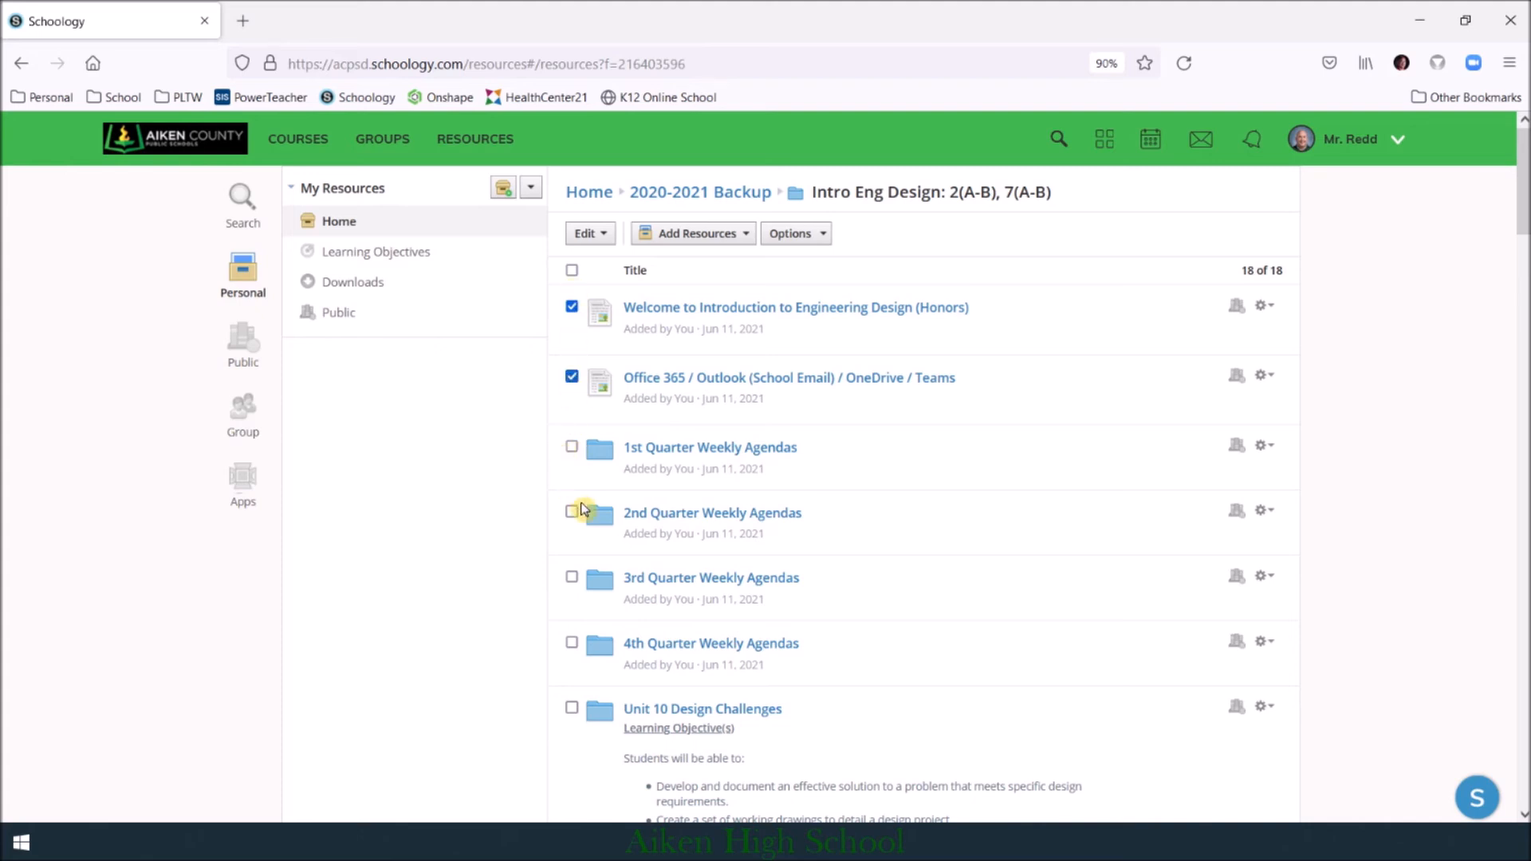
# Step: Select all resources in the folder and import them into the Intro Eng Design: 4(A-B), 6(A-B) course
pyautogui.click(571, 271)
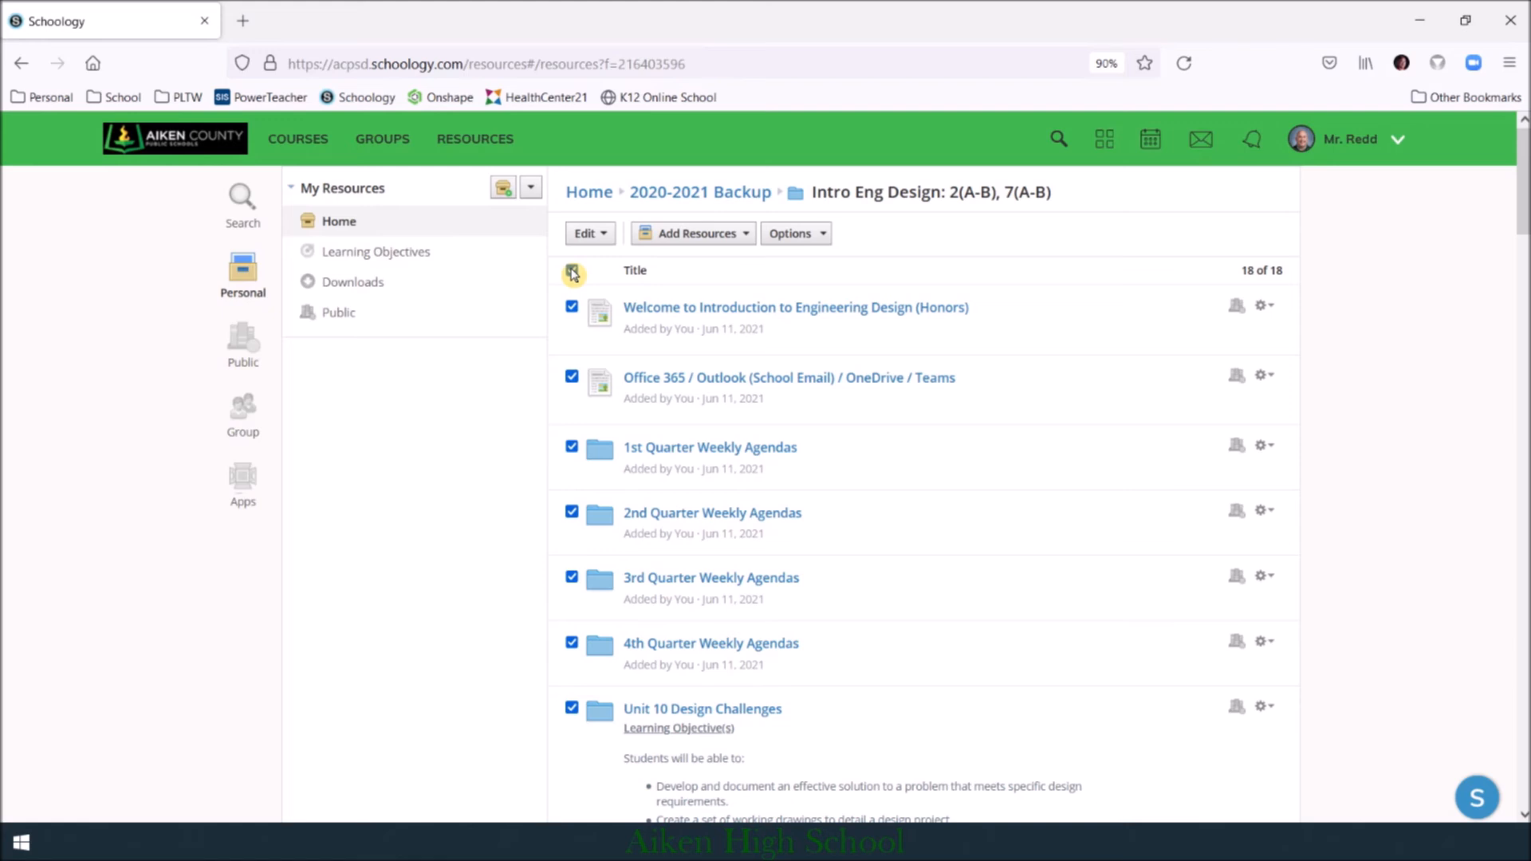
pyautogui.click(797, 243)
pyautogui.click(718, 232)
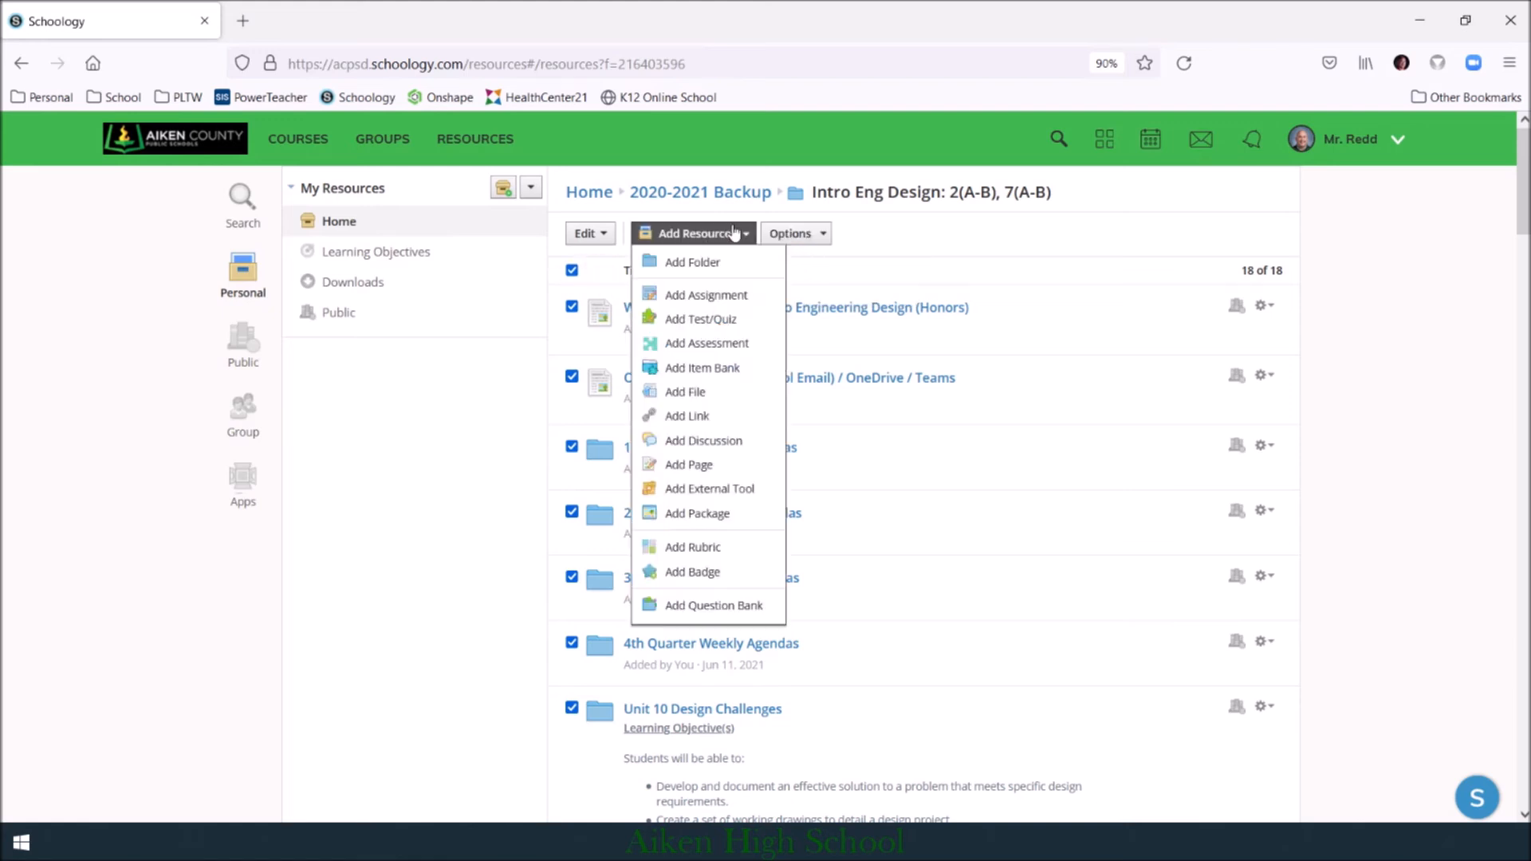
pyautogui.click(596, 237)
pyautogui.click(594, 234)
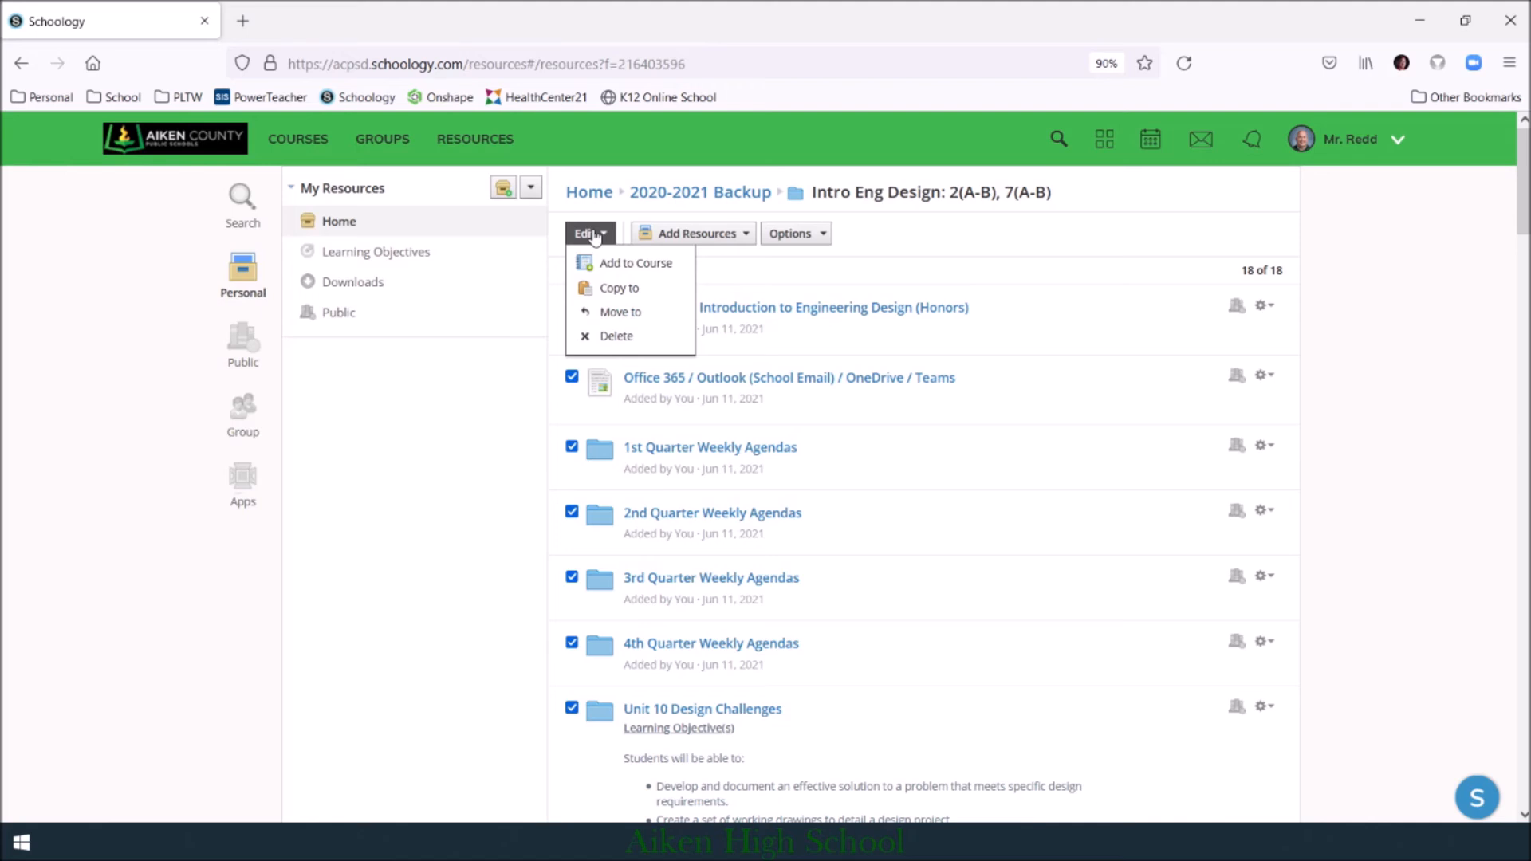
pyautogui.click(653, 271)
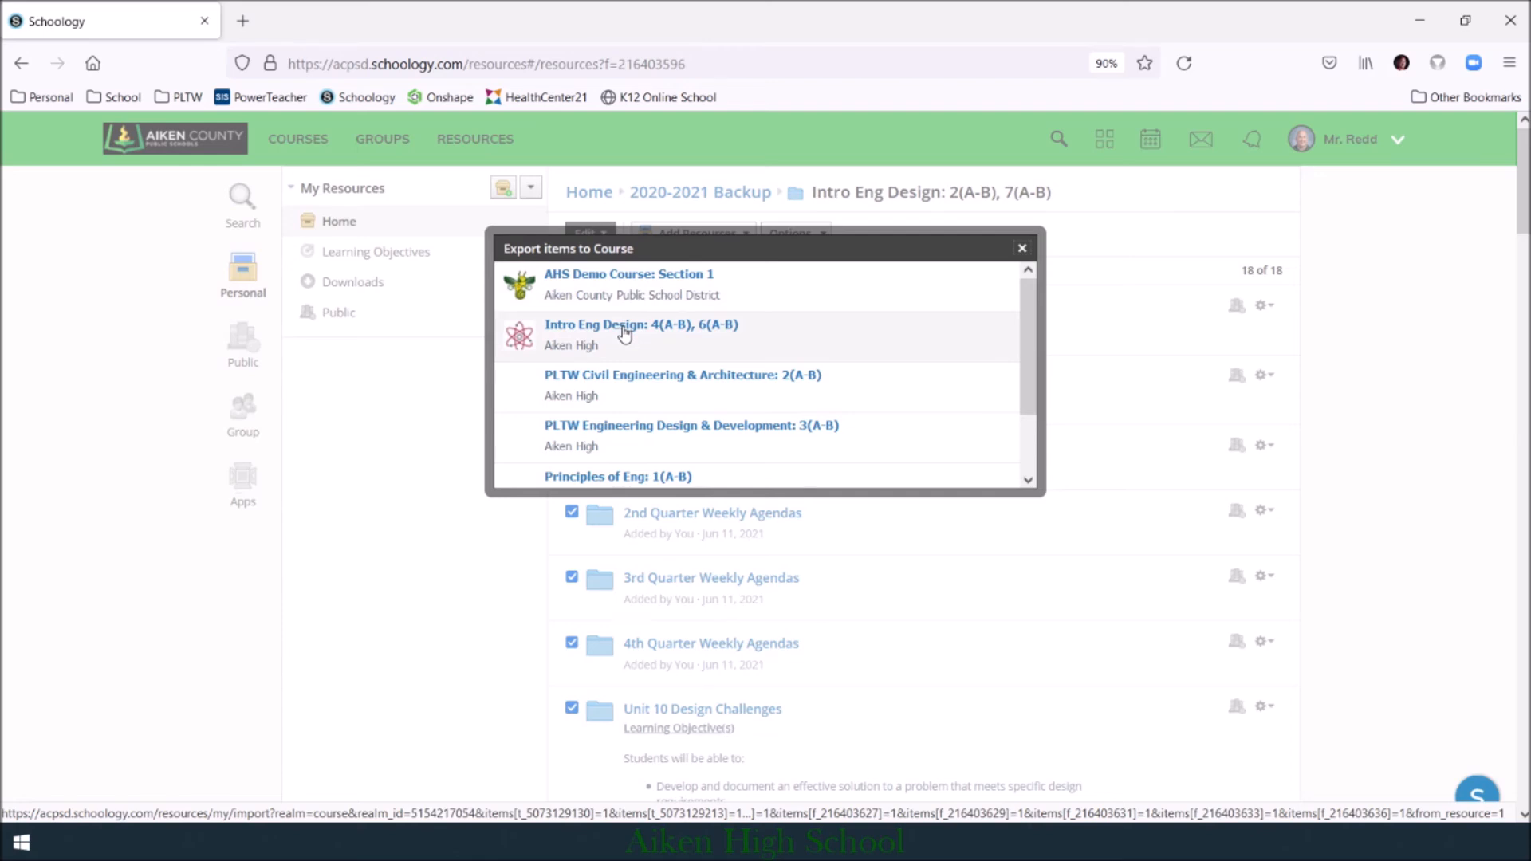
pyautogui.click(624, 333)
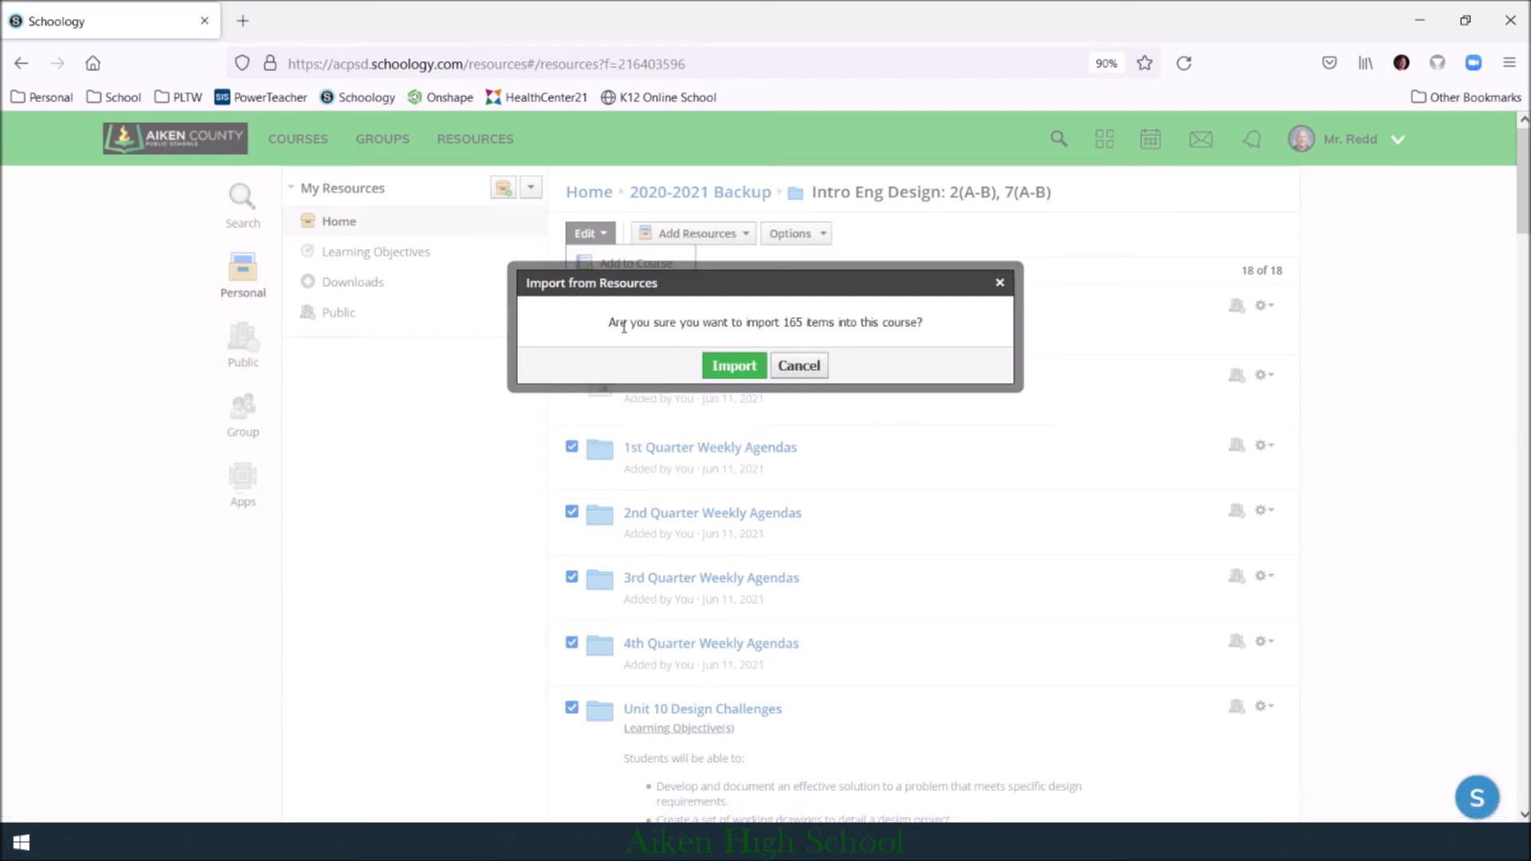
pyautogui.click(733, 367)
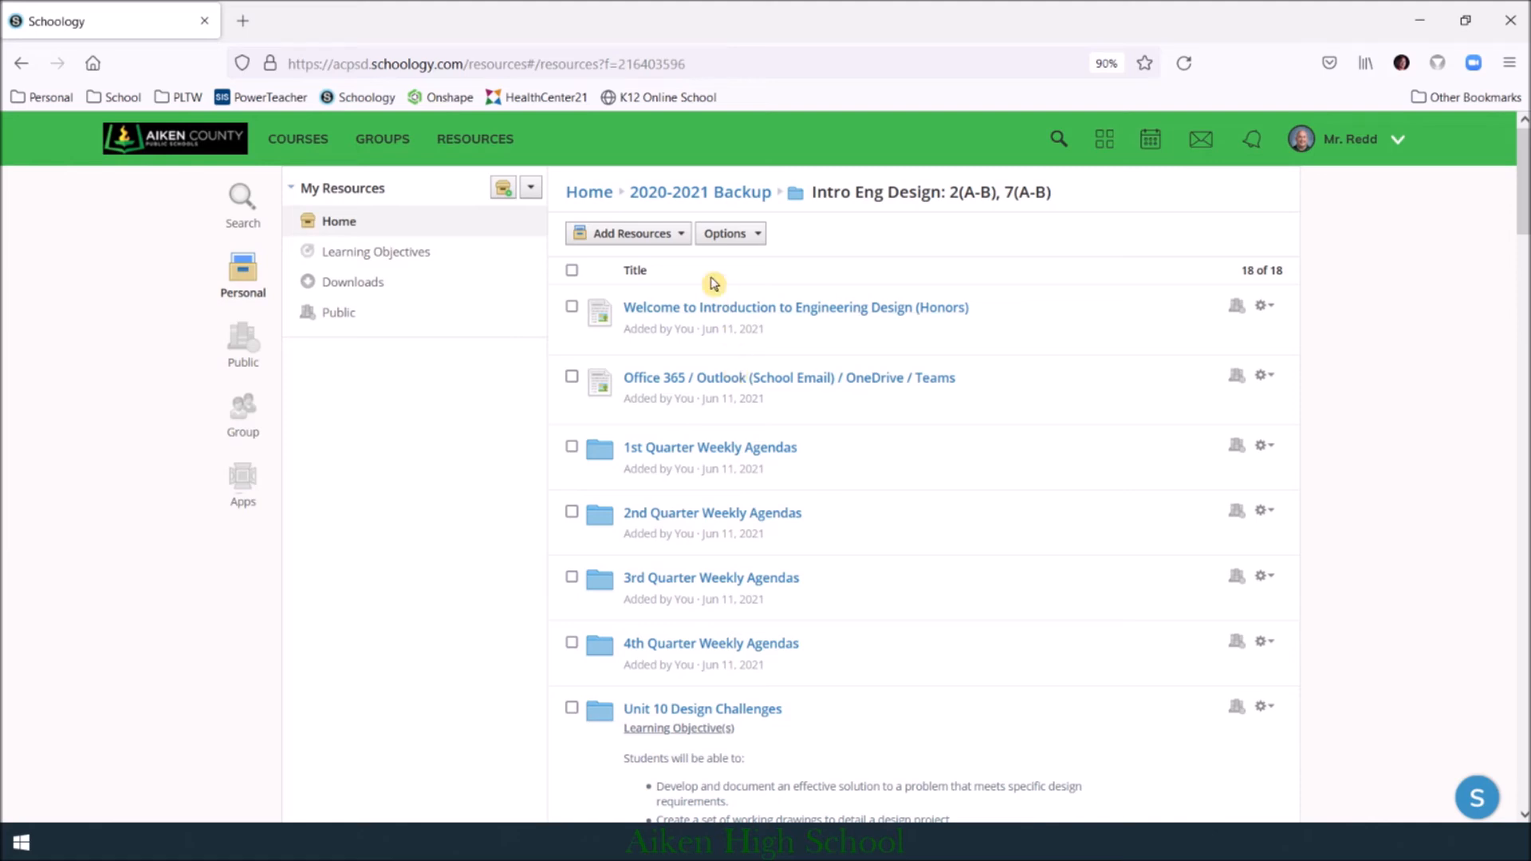
# Step: Open the Intro Eng Design: 4(A-B), 6(A-B) course and look through its imported materials down to the last folder
pyautogui.click(284, 141)
pyautogui.click(295, 306)
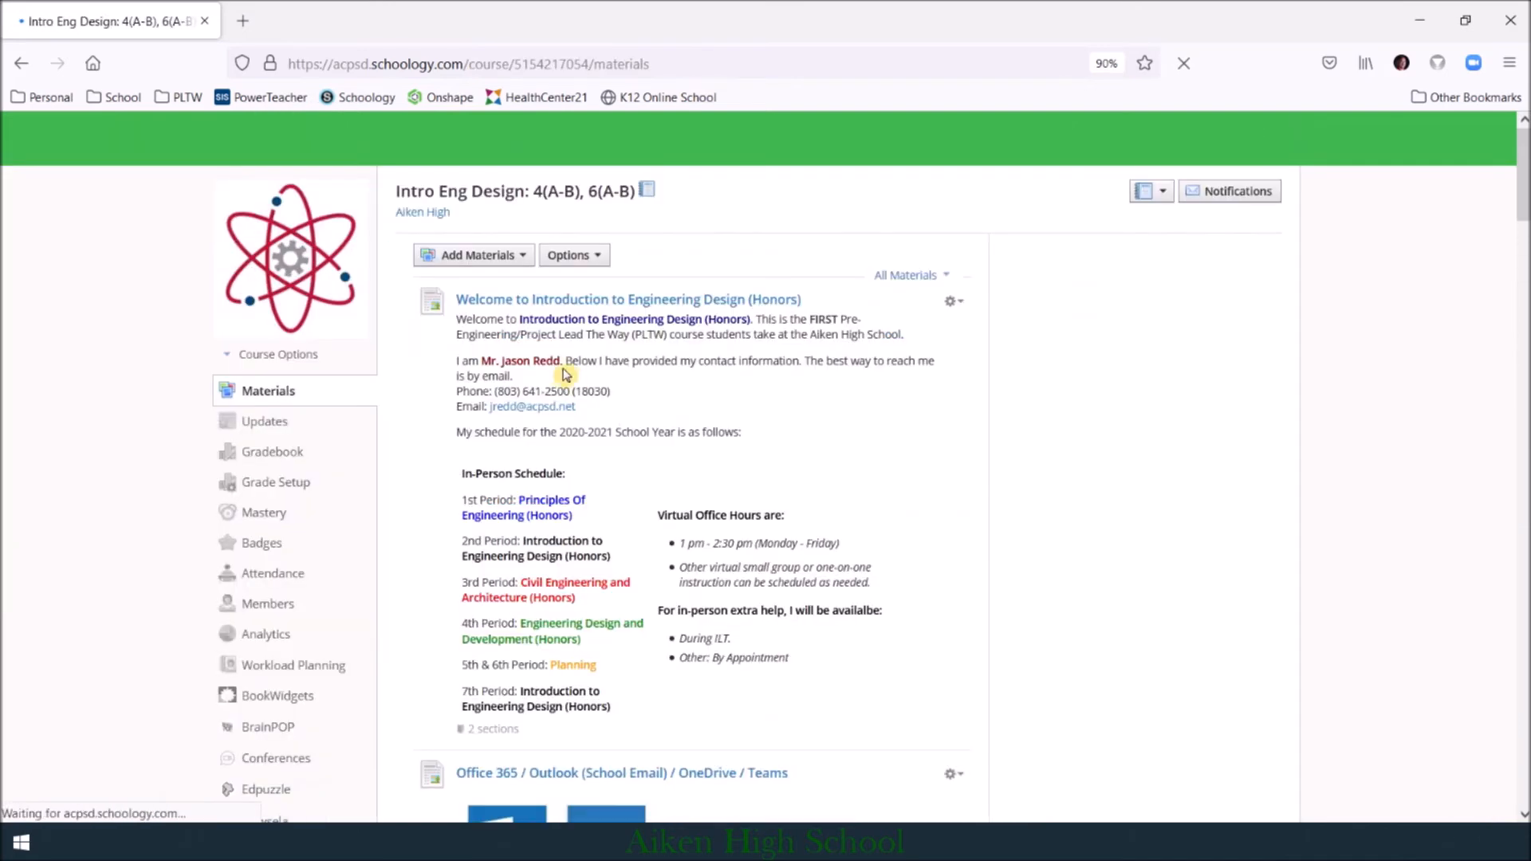
pyautogui.scroll(-2, 498, 360)
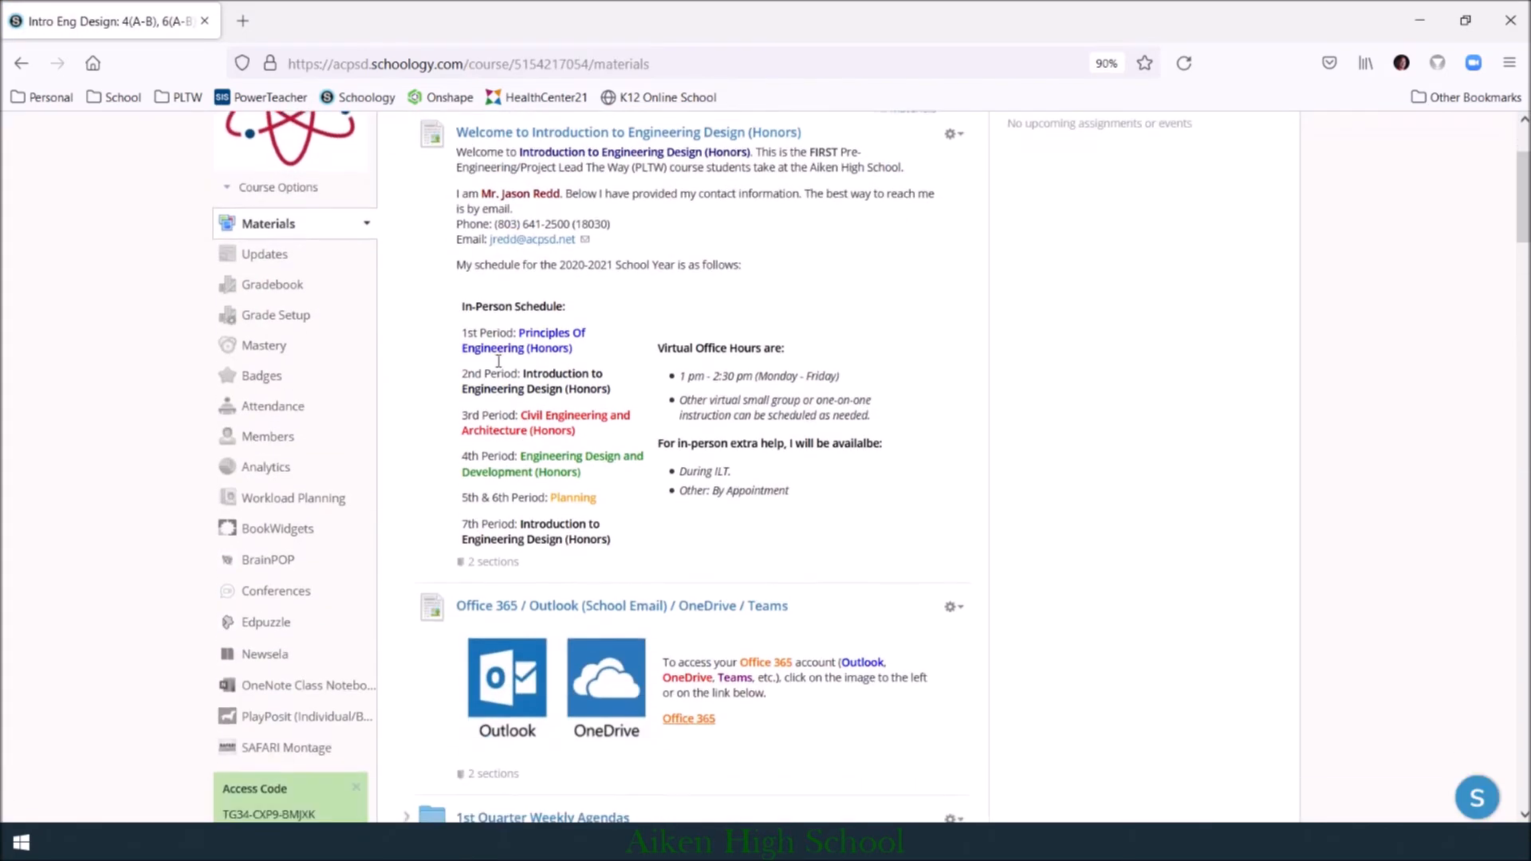
pyautogui.scroll(-15, 498, 360)
pyautogui.scroll(-18, 455, 364)
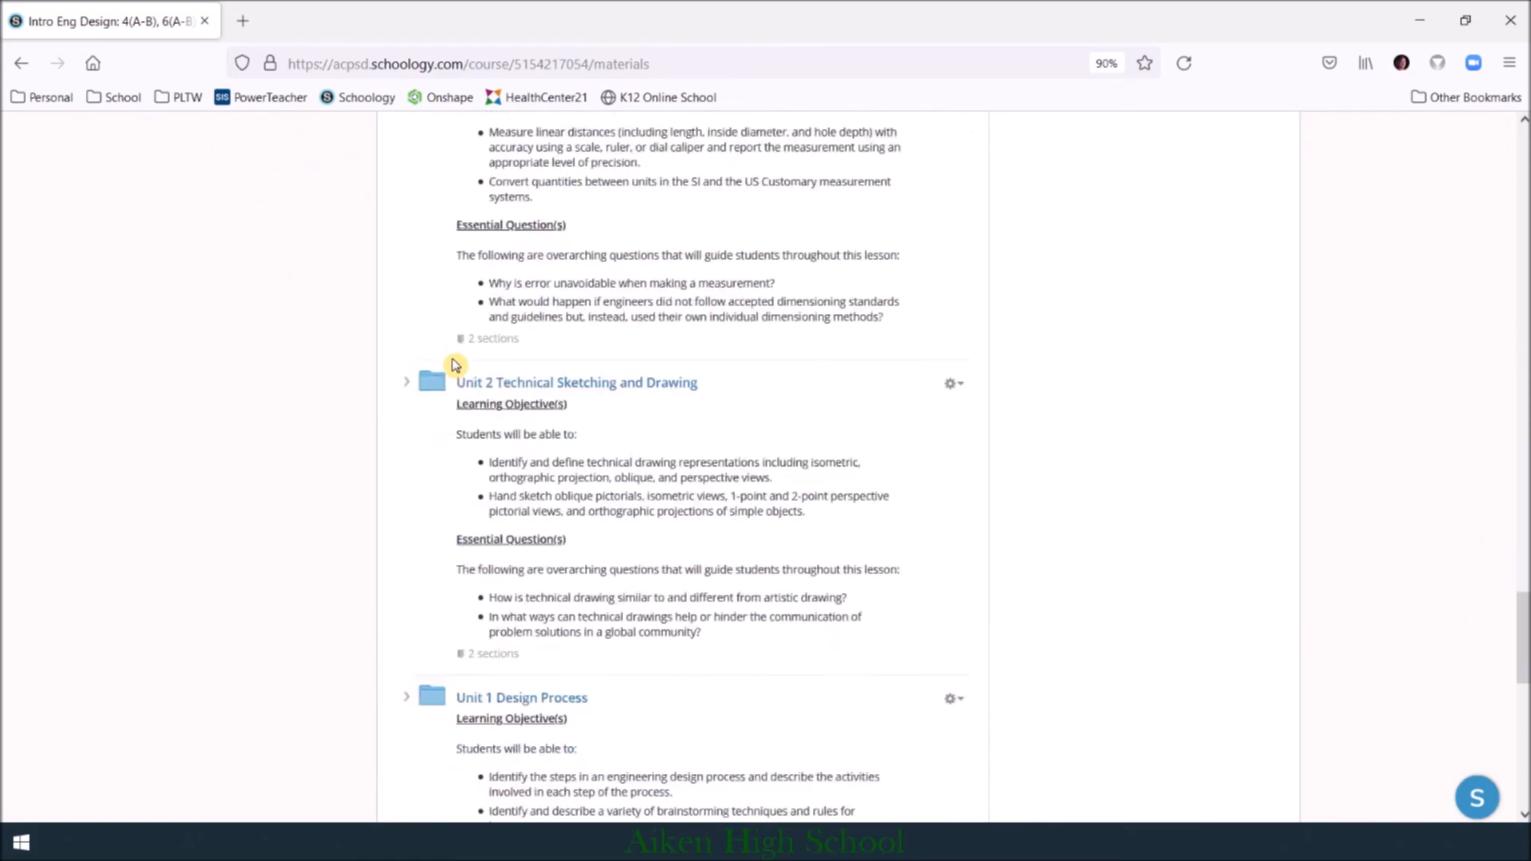
pyautogui.scroll(-13, 455, 365)
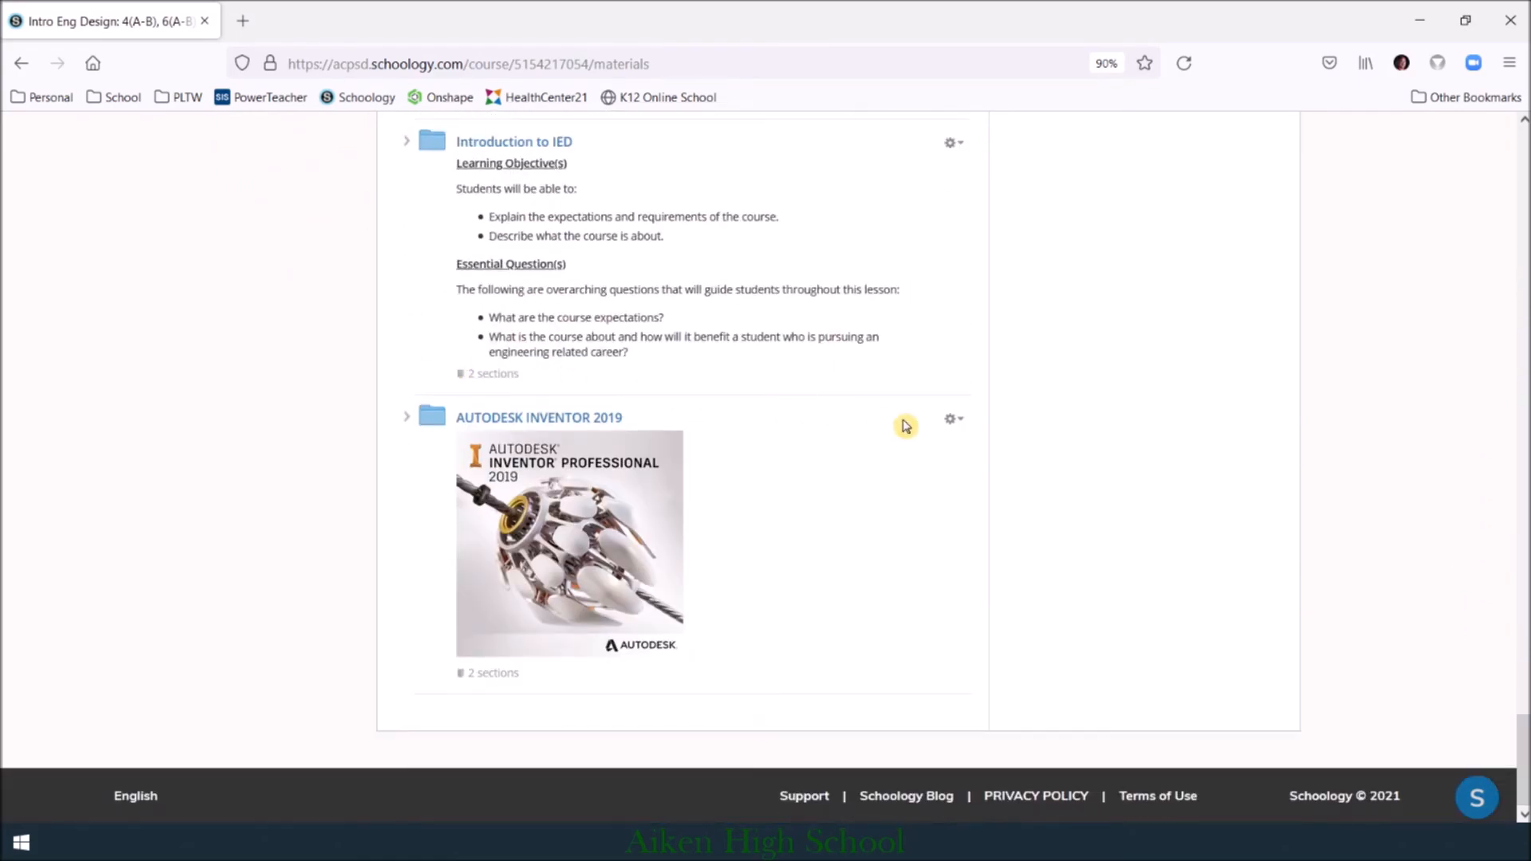
# Step: Unpublish the AUTODESK INVENTOR 2019 folder for all sections of the course
pyautogui.click(956, 421)
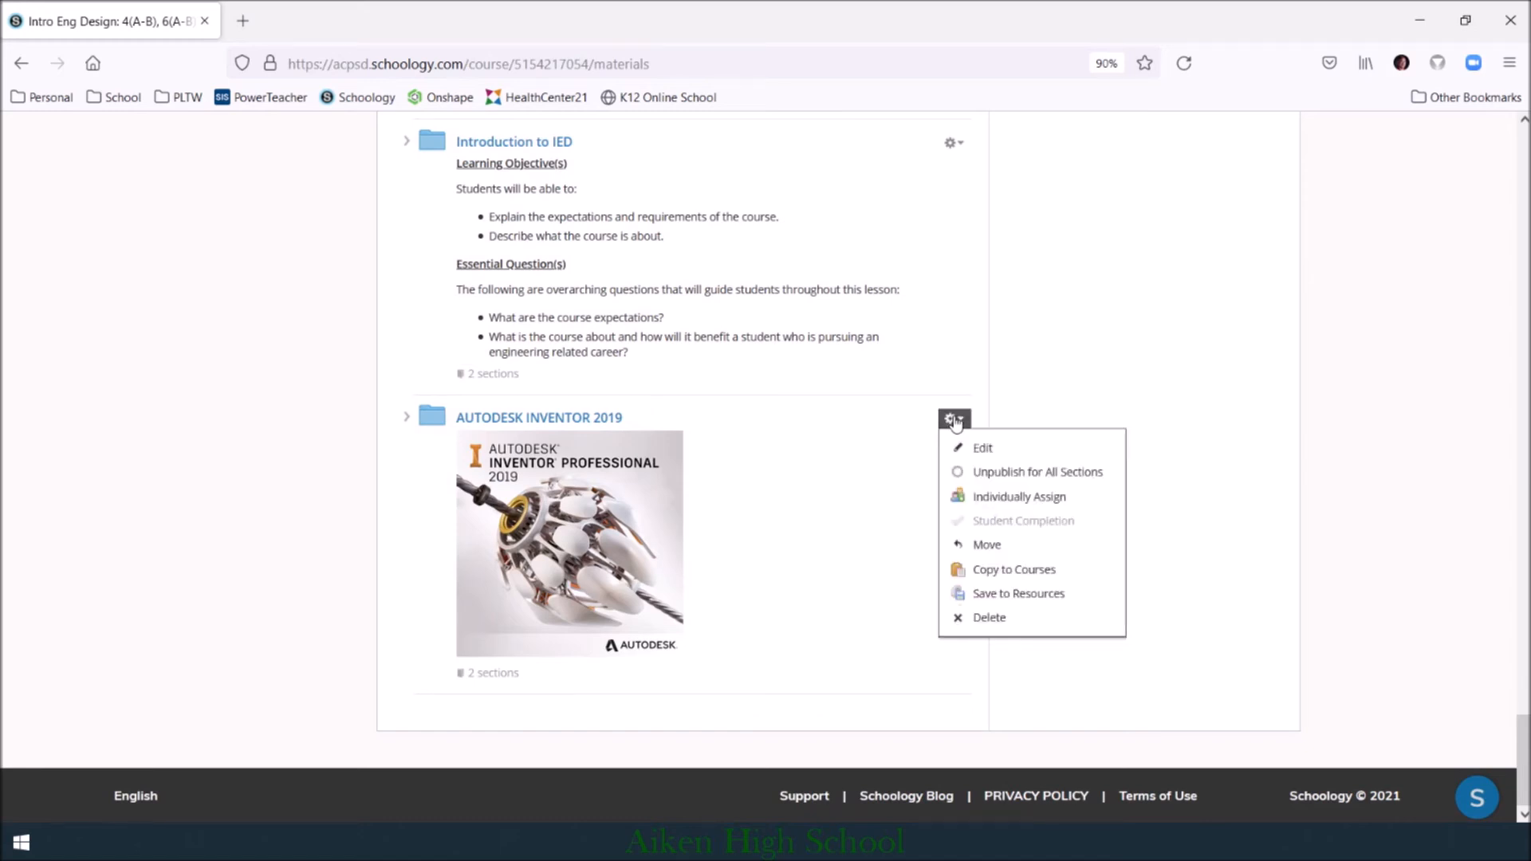
pyautogui.click(986, 477)
pyautogui.click(777, 381)
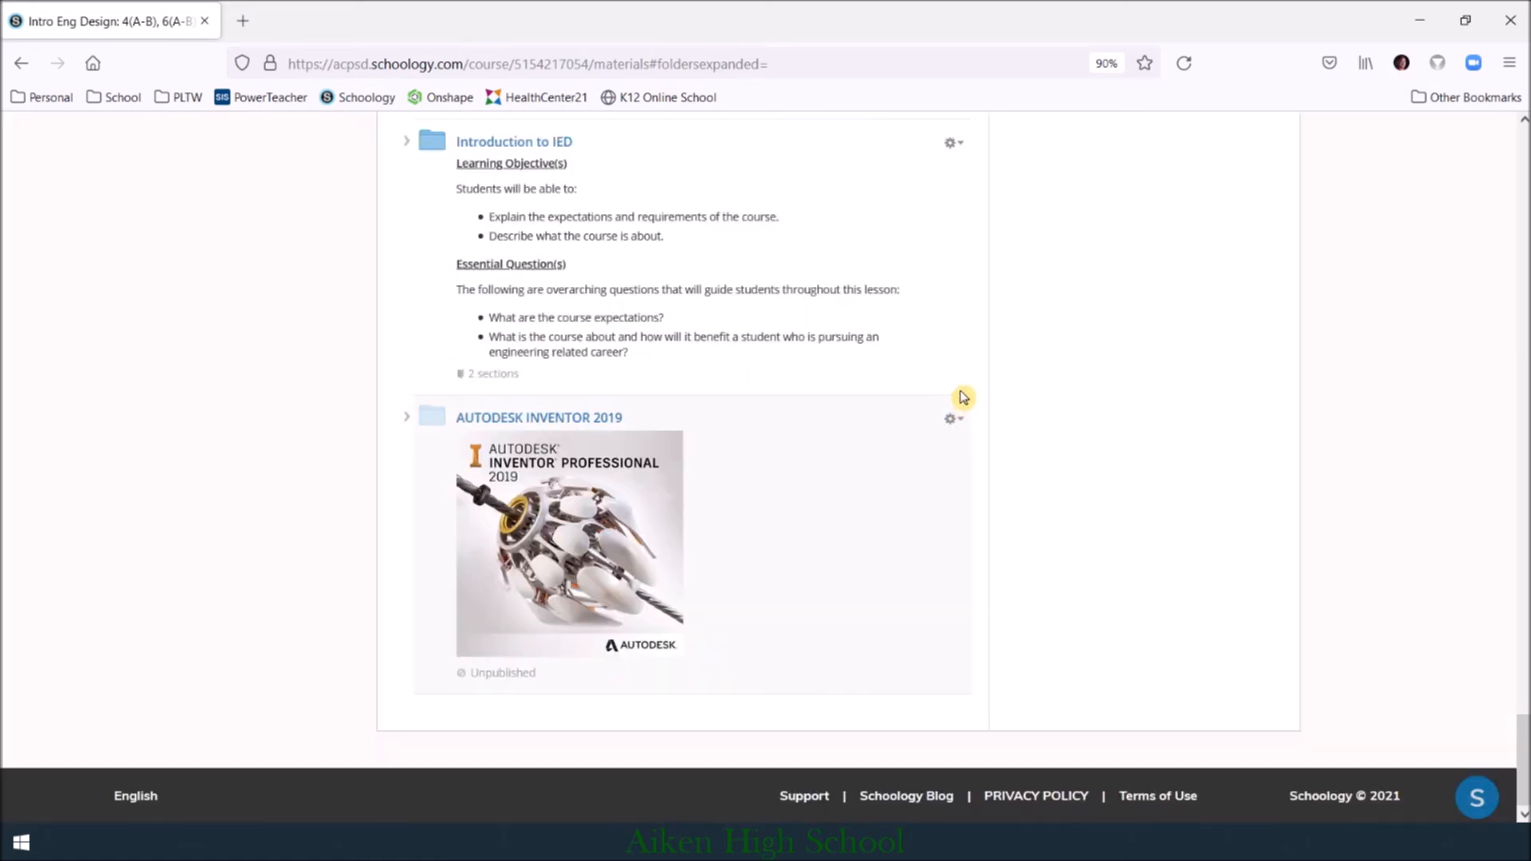
# Step: Unpublish the Introduction to IED folder for all sections of the course
pyautogui.scroll(2, 961, 397)
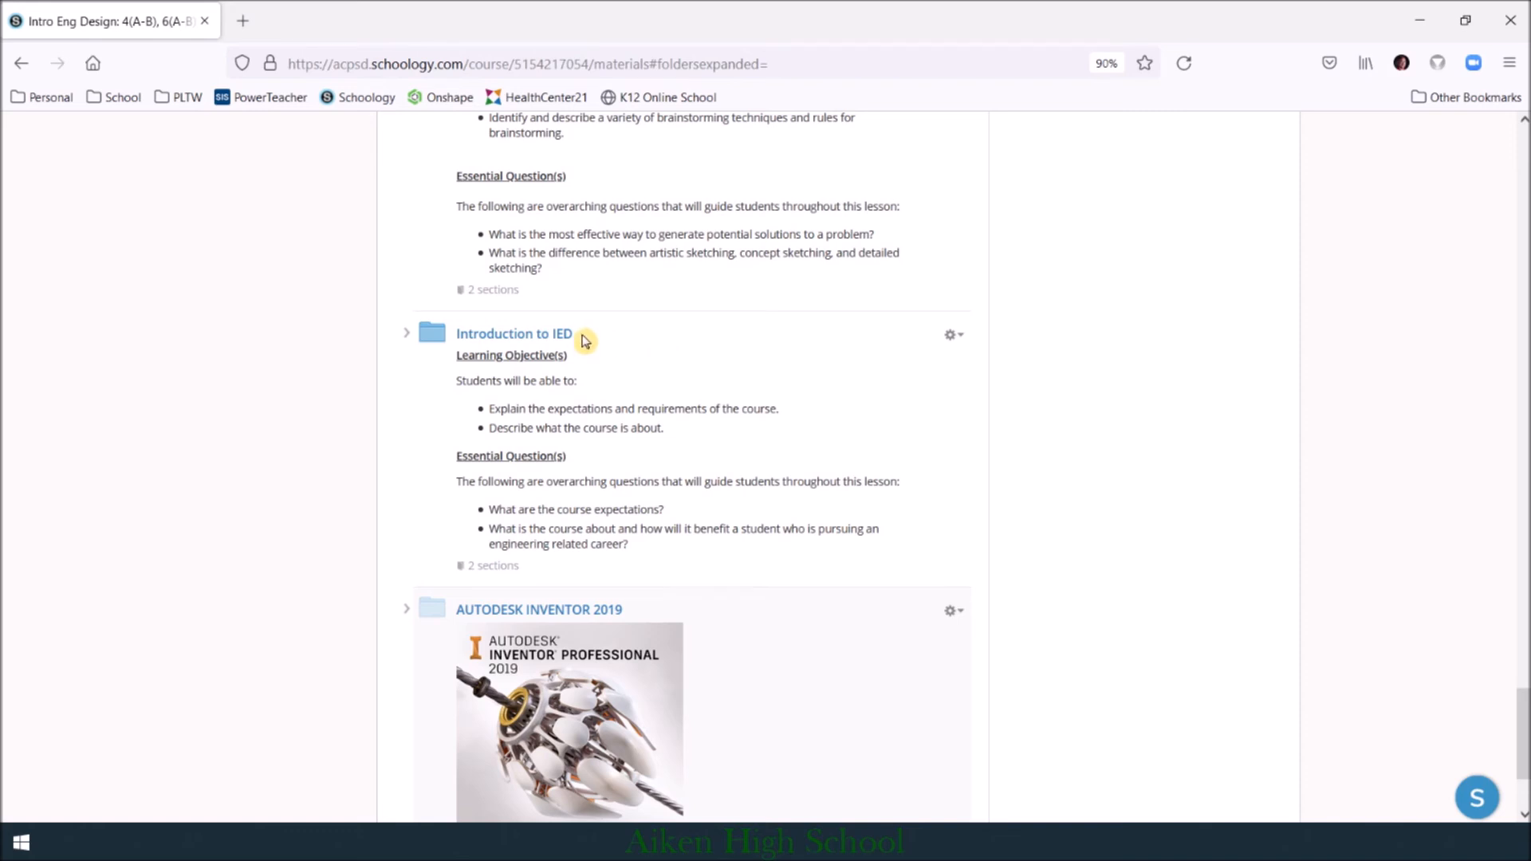
pyautogui.click(953, 334)
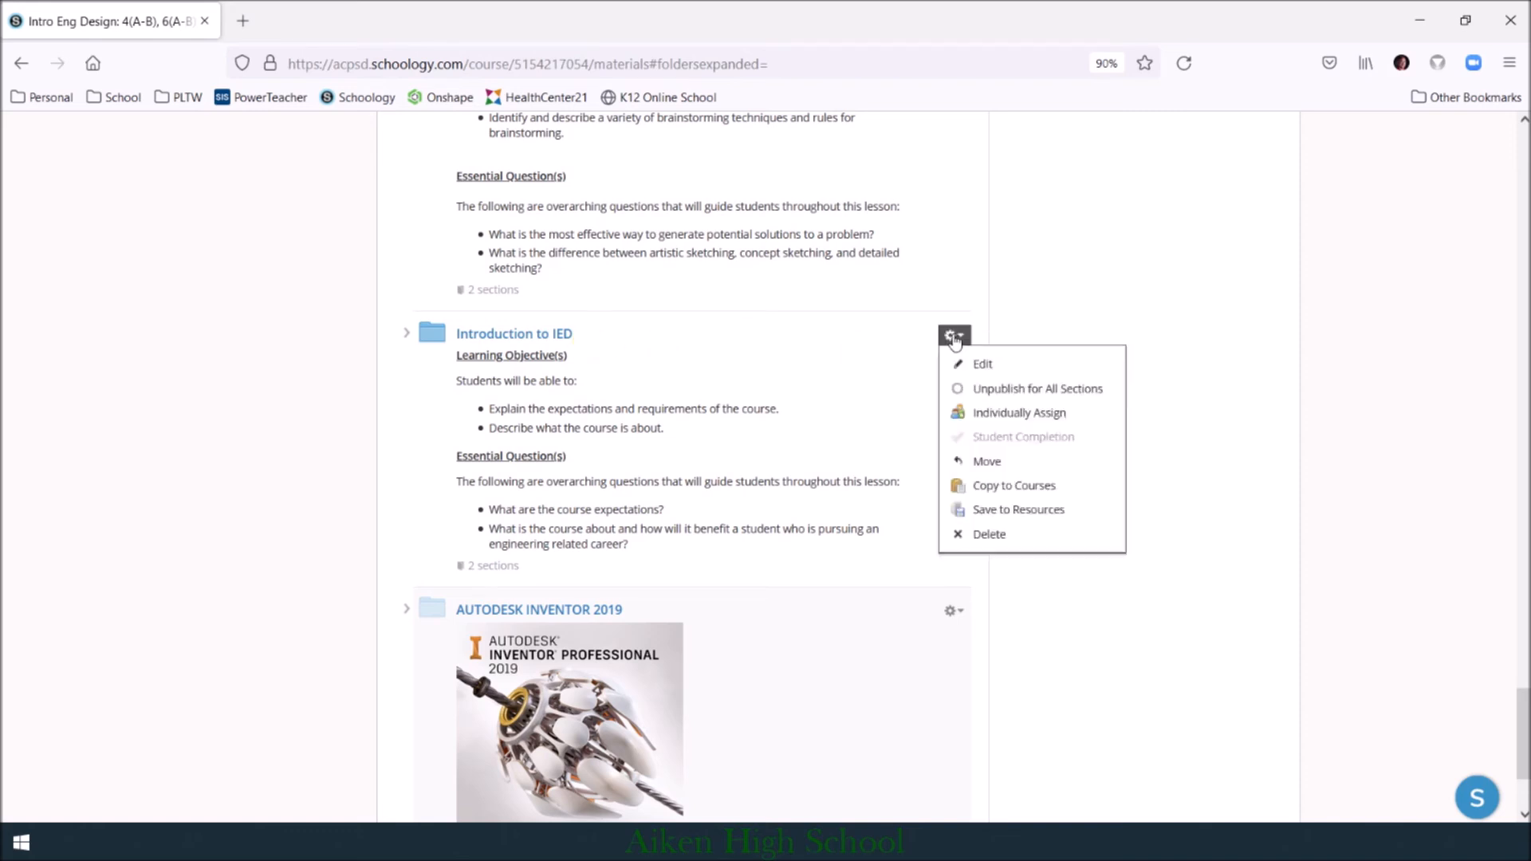
pyautogui.click(991, 391)
pyautogui.click(747, 372)
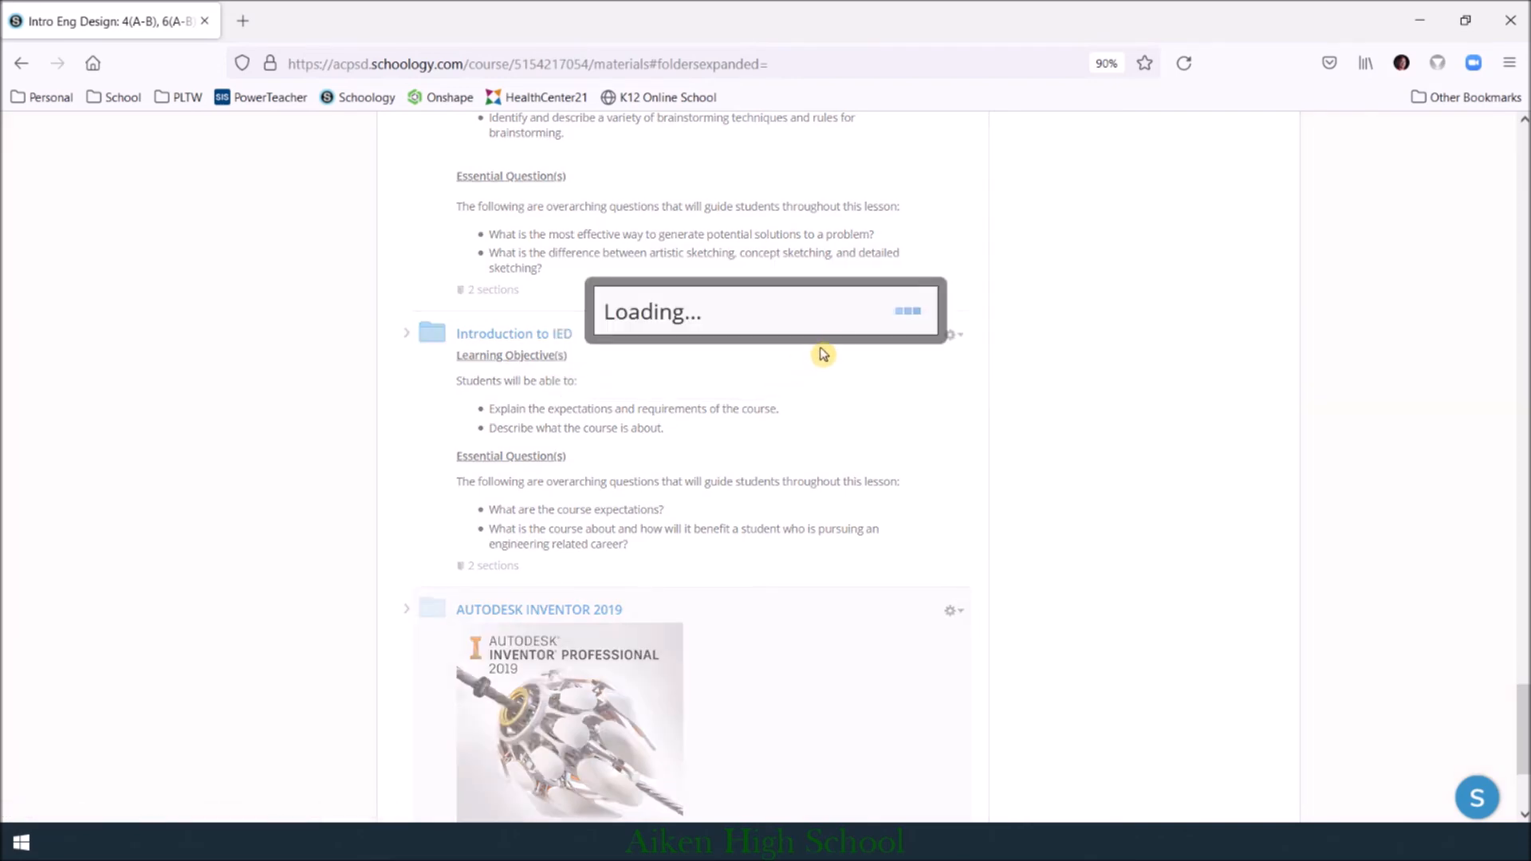
# Step: Unpublish the Unit 1 Design Process folder for all linked sections of the course
pyautogui.scroll(7, 837, 341)
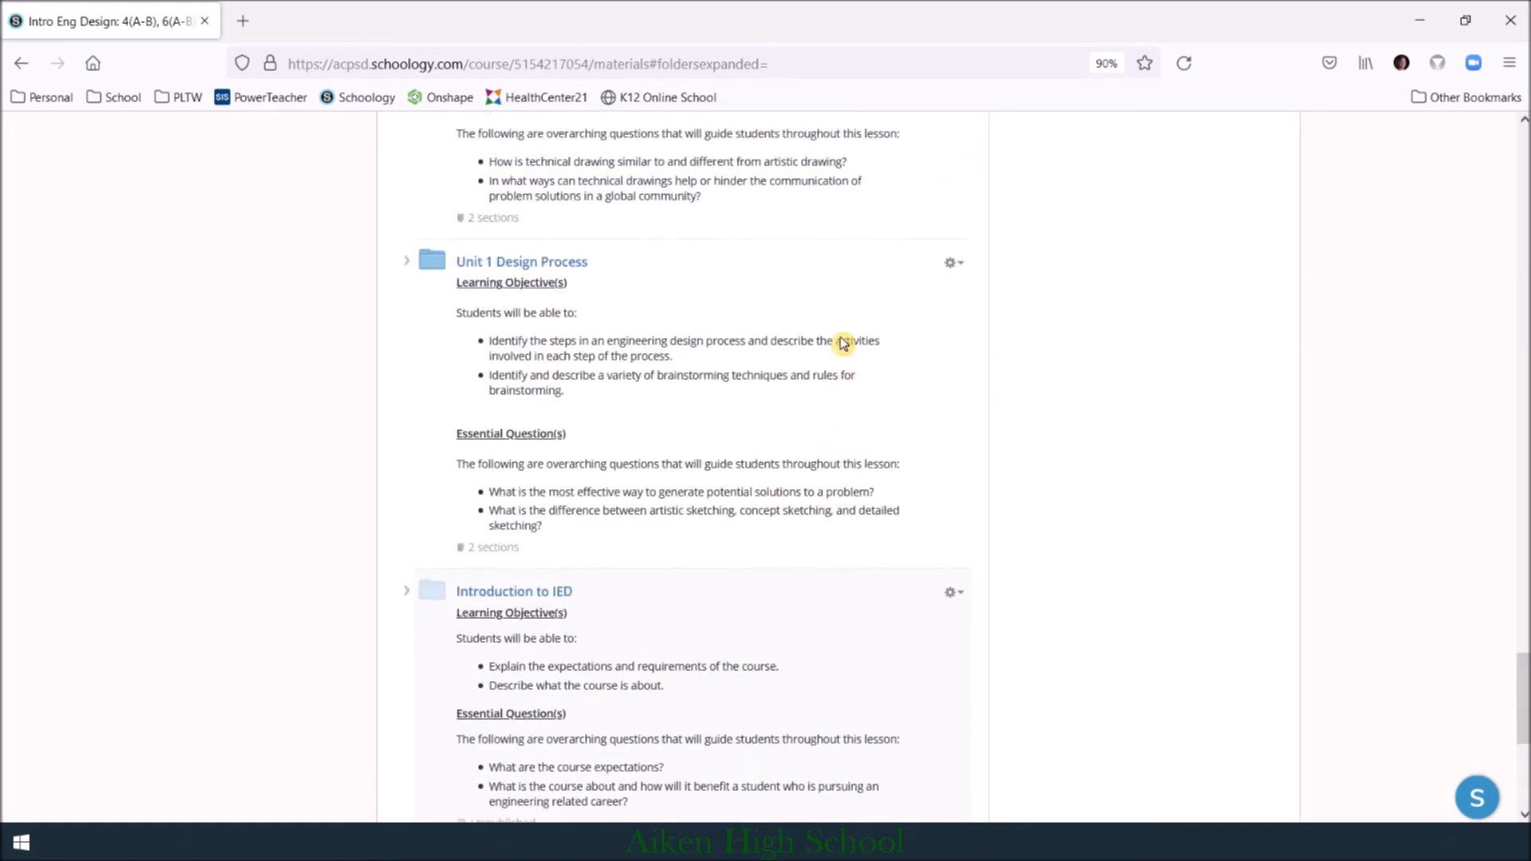
pyautogui.click(963, 584)
pyautogui.click(991, 632)
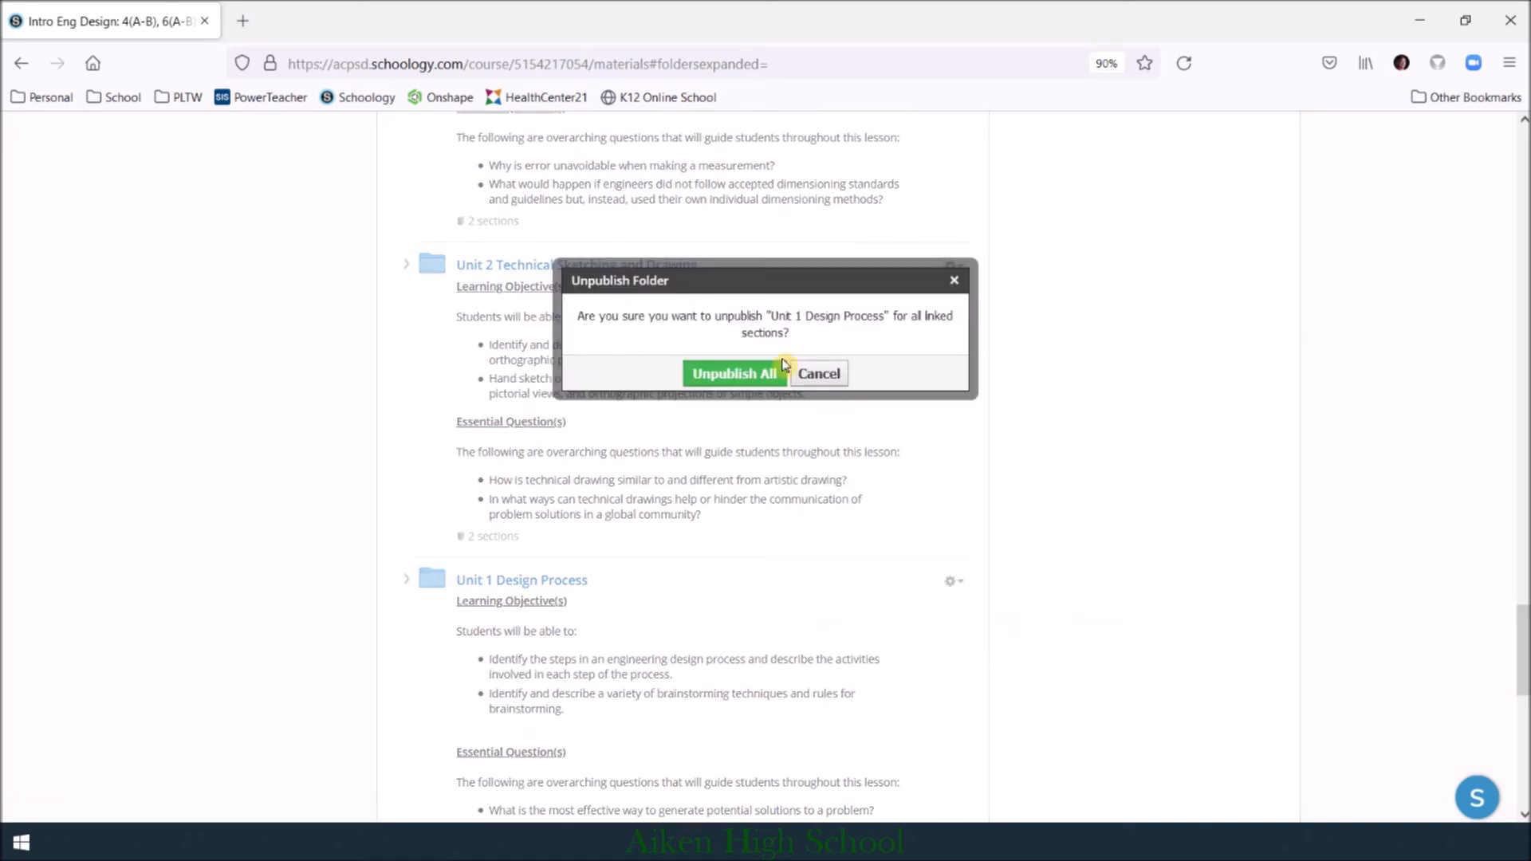
pyautogui.click(748, 374)
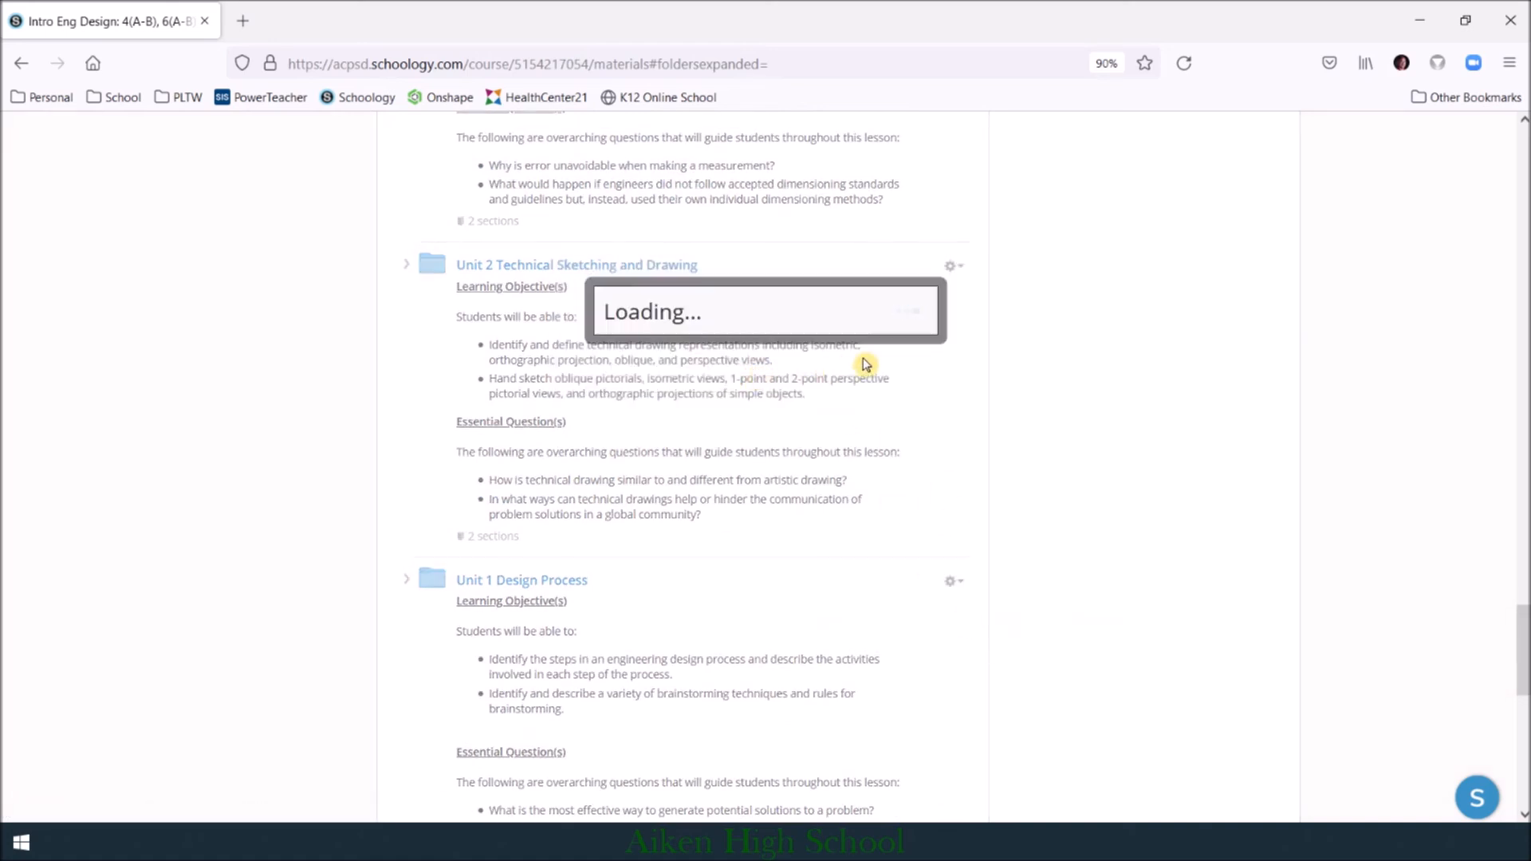
# Step: Unpublish the Unit 2 Technical Sketching and Drawing folder for all linked sections
pyautogui.click(953, 266)
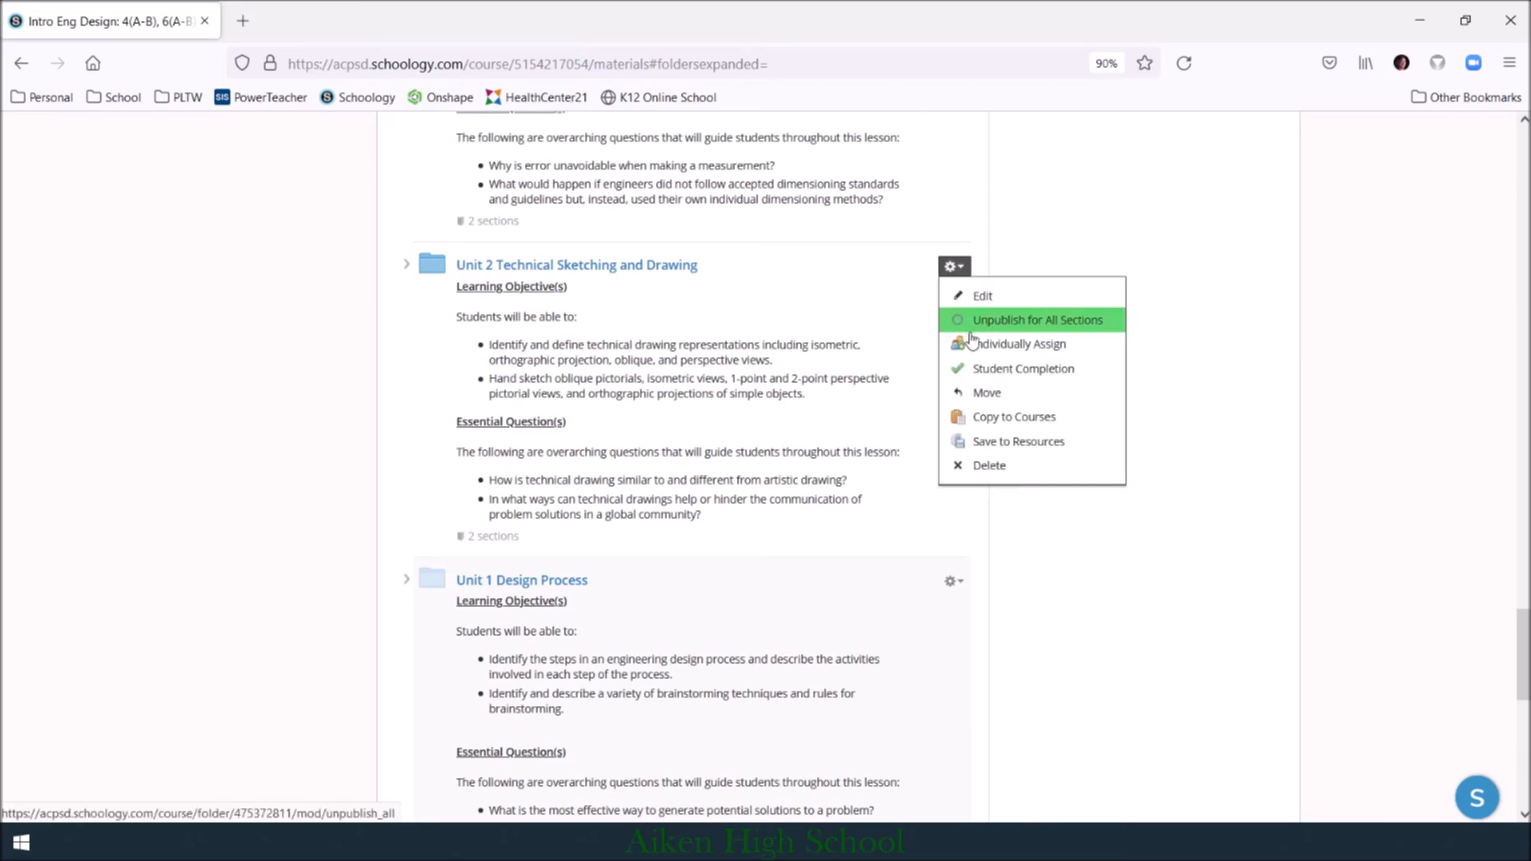
pyautogui.click(968, 325)
pyautogui.click(729, 375)
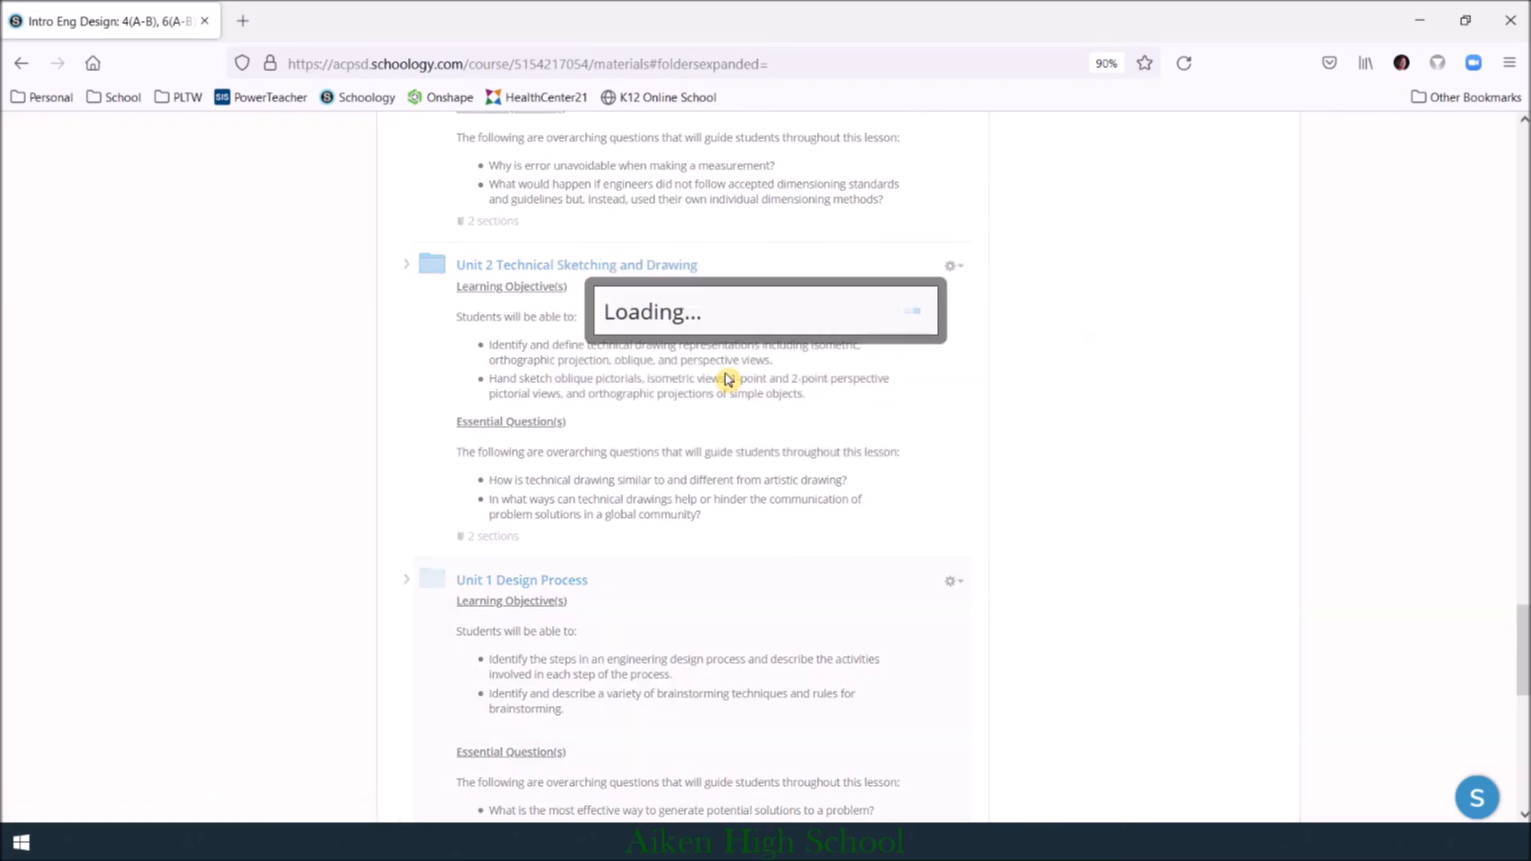
# Step: Return to the start of the course materials and view the available actions for the Welcome to Introduction to Engineering Design (Honors) page
pyautogui.scroll(5, 802, 391)
pyautogui.scroll(5, 802, 390)
pyautogui.moveTo(602, 703); pyautogui.dragTo(627, 678)
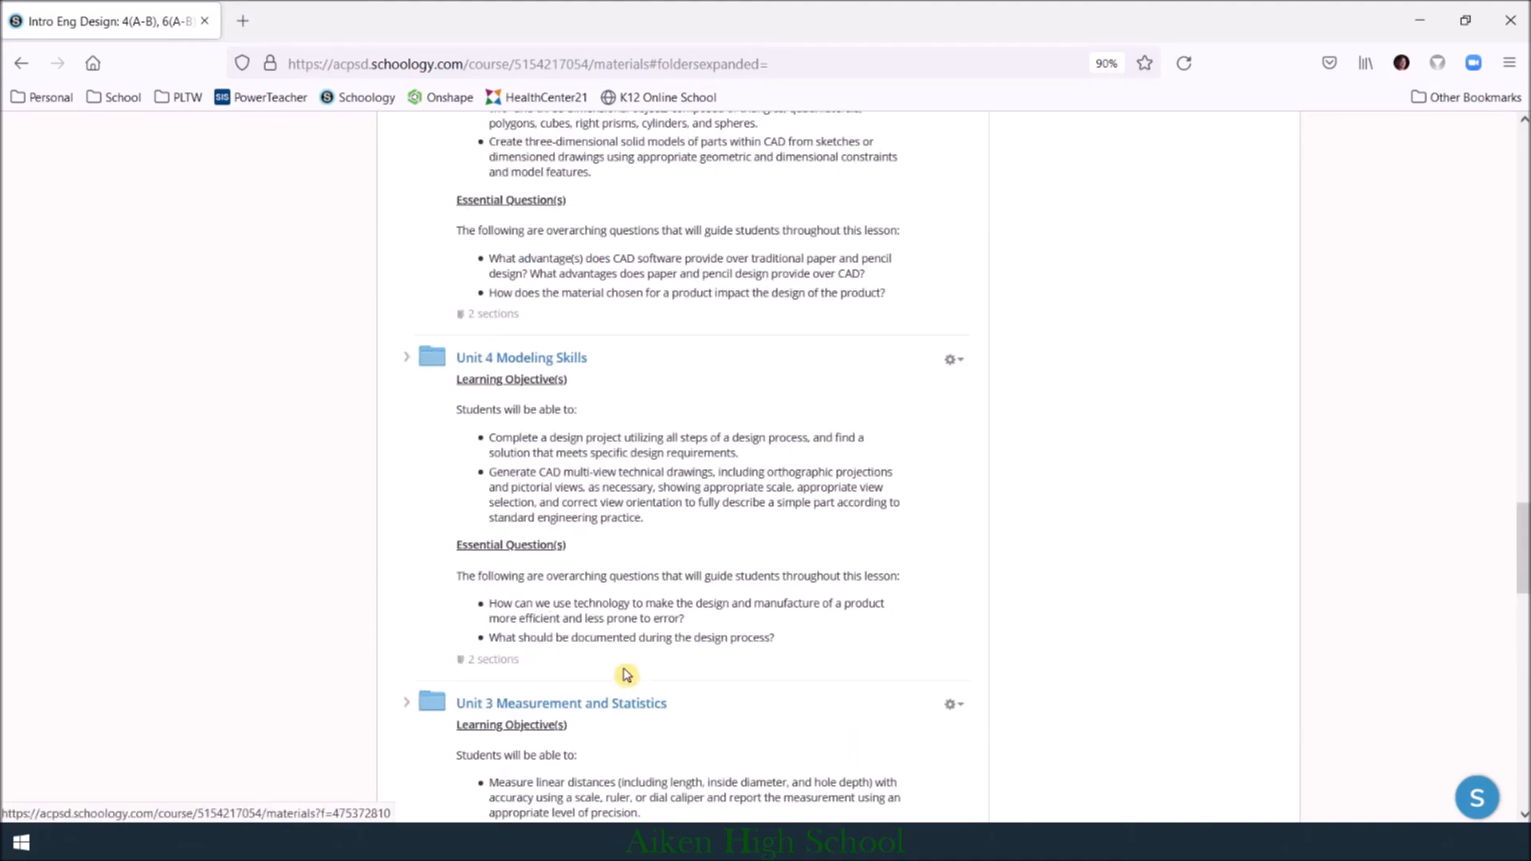
pyautogui.scroll(13, 602, 602)
pyautogui.scroll(15, 604, 600)
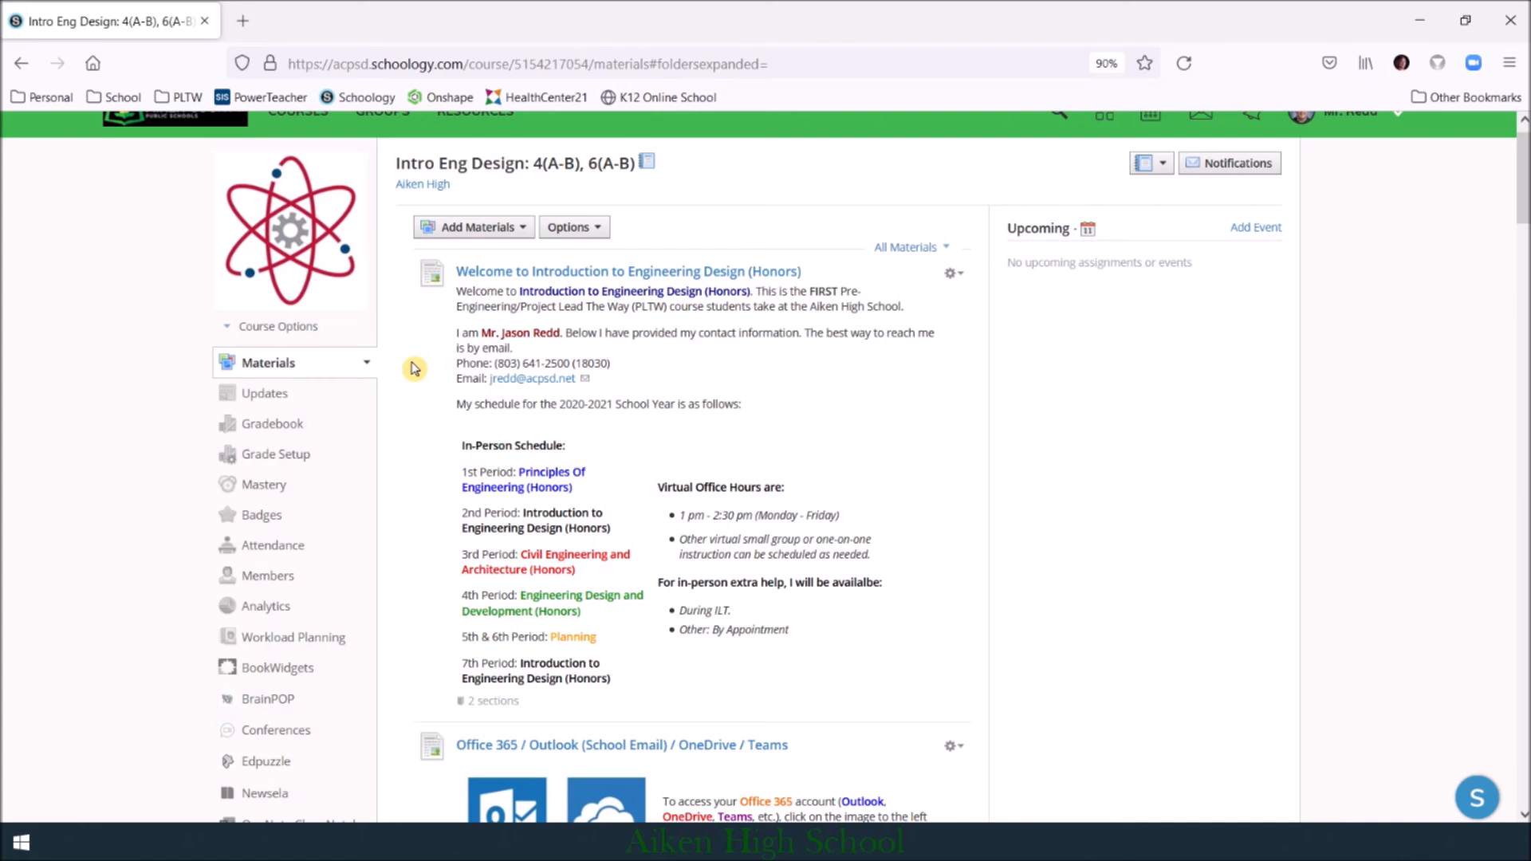
pyautogui.scroll(1, 414, 368)
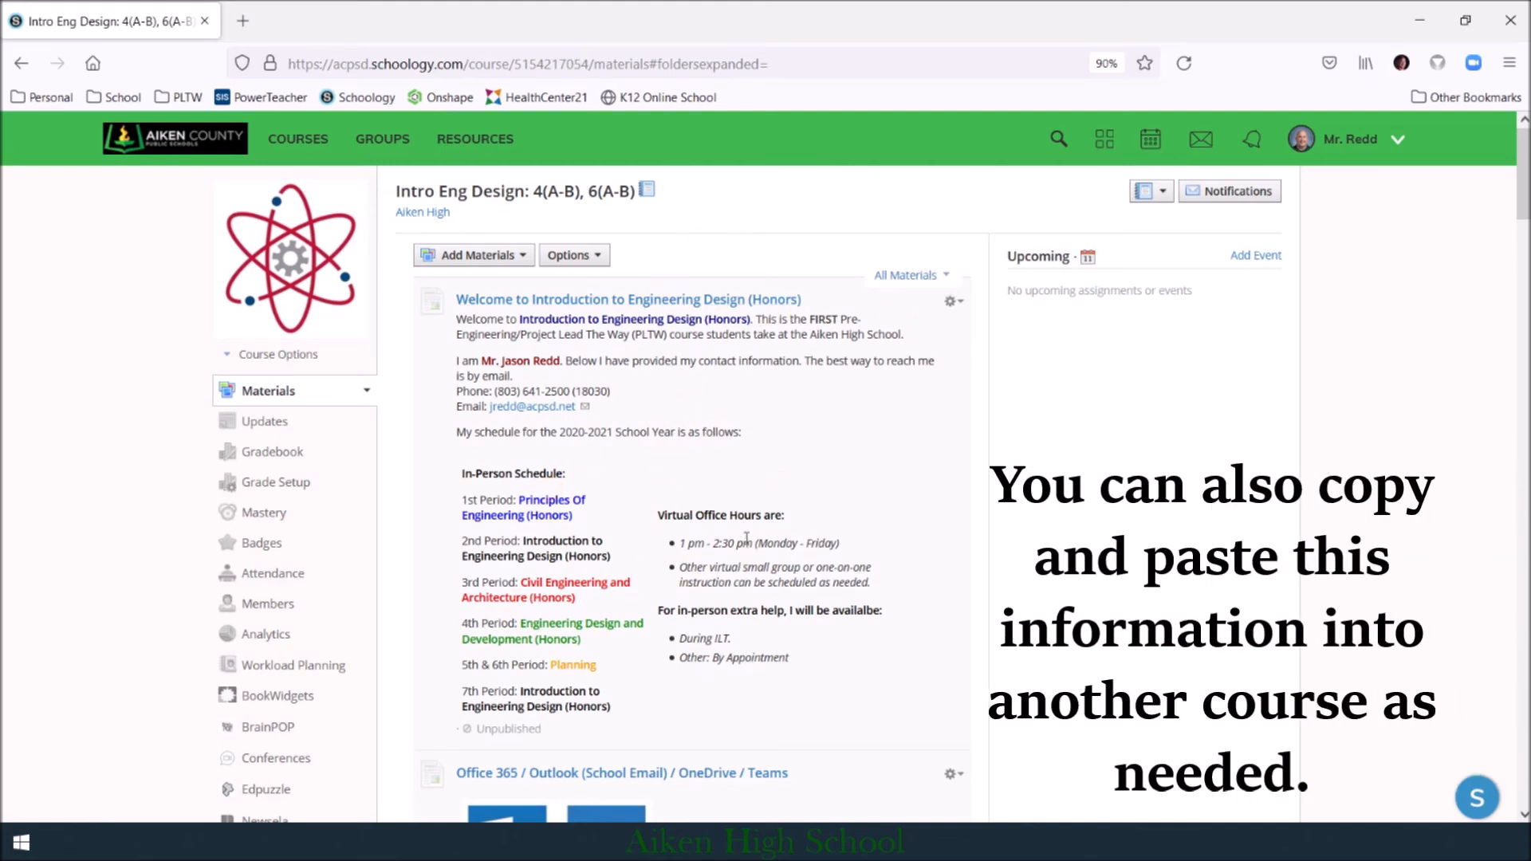
pyautogui.click(952, 302)
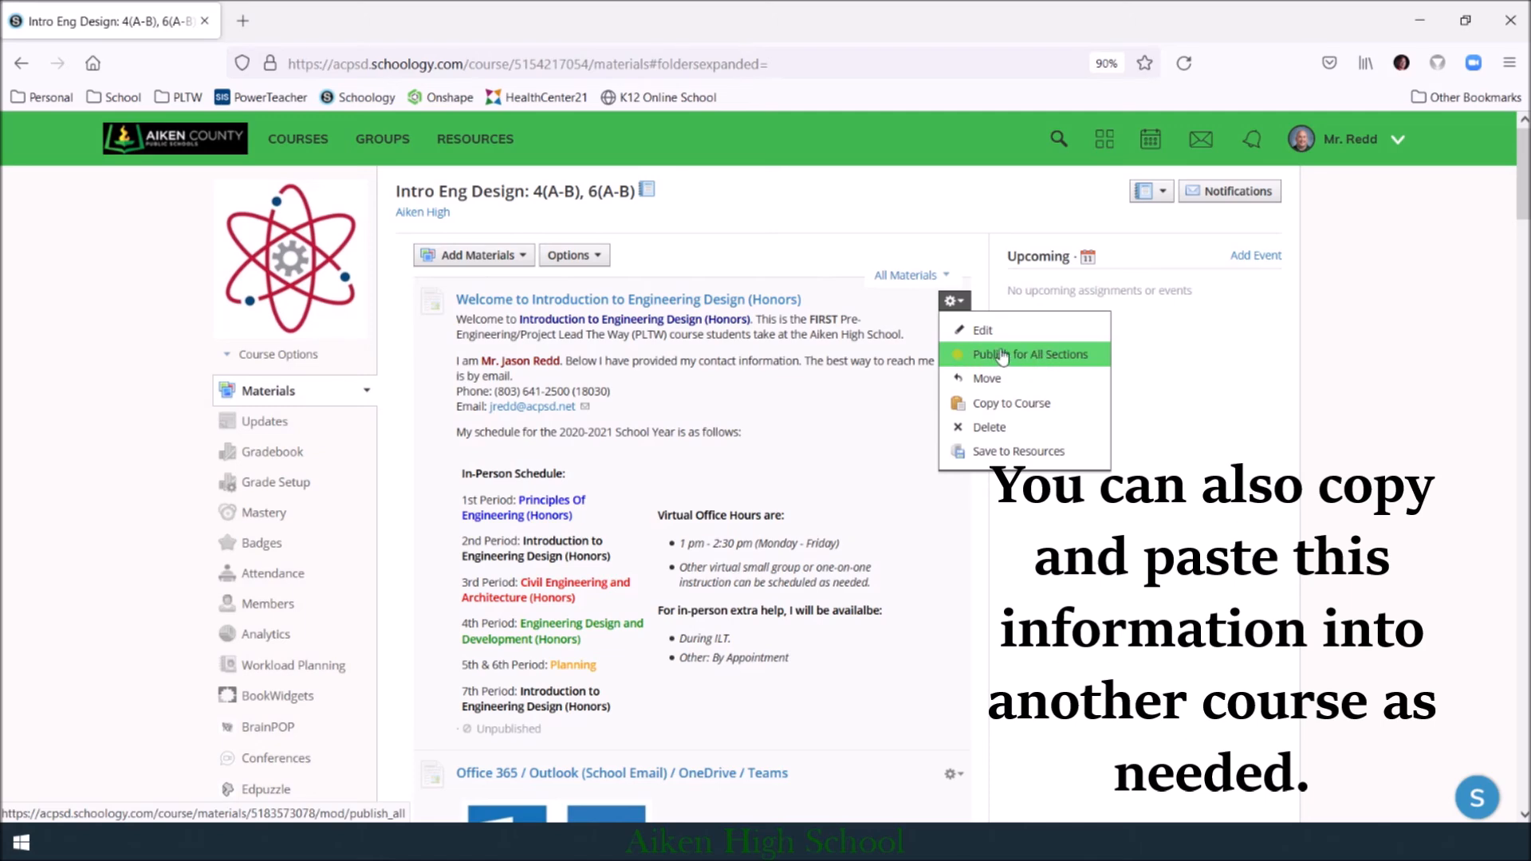
pyautogui.click(931, 450)
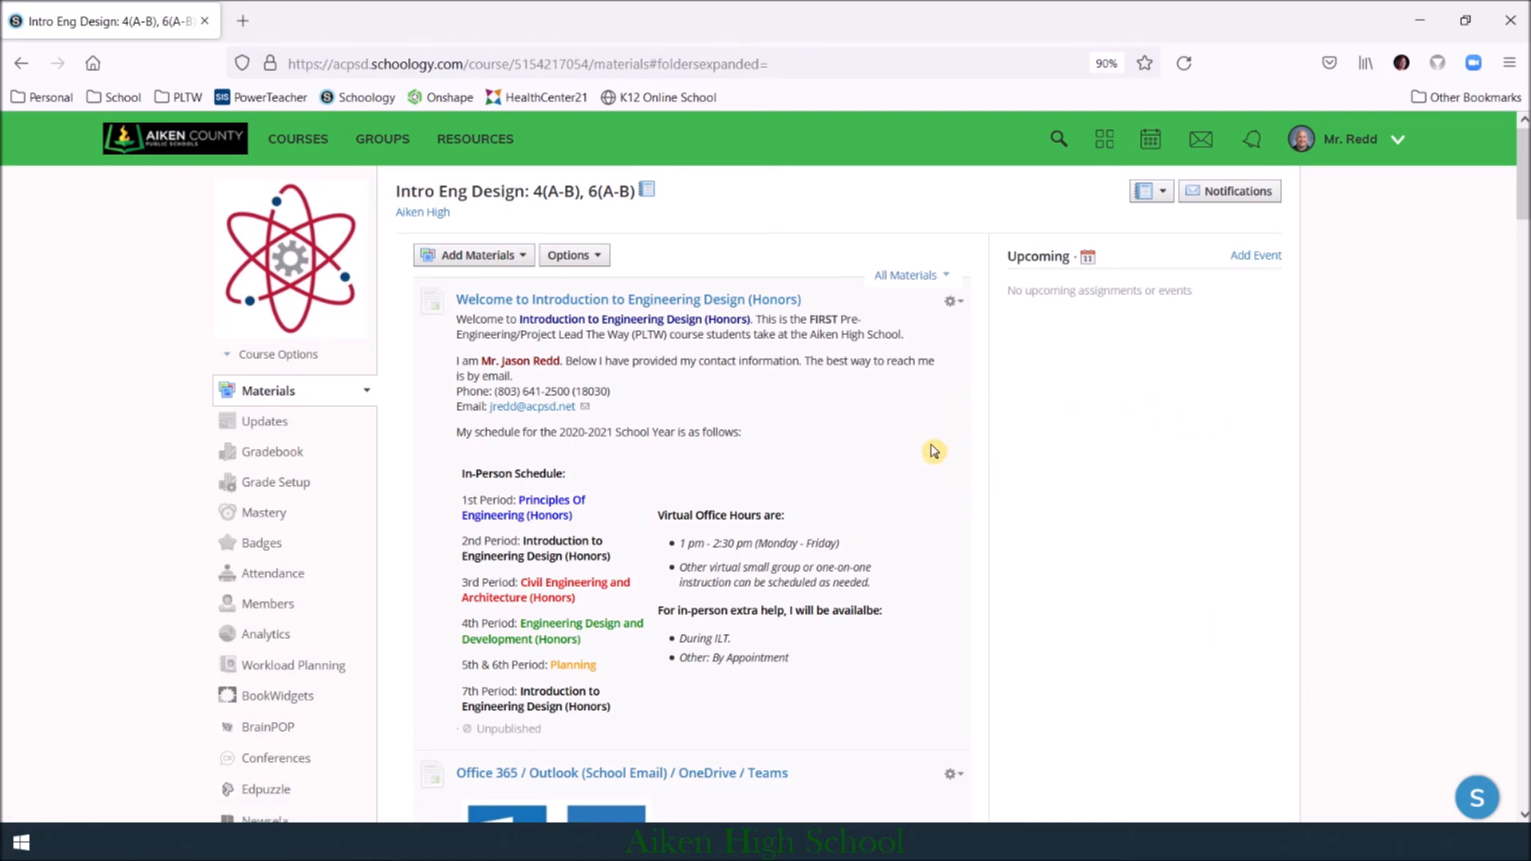
# Step: Publish the Office 365 / Outlook (School Email) / OneDrive / Teams page for all sections
pyautogui.scroll(-4, 906, 454)
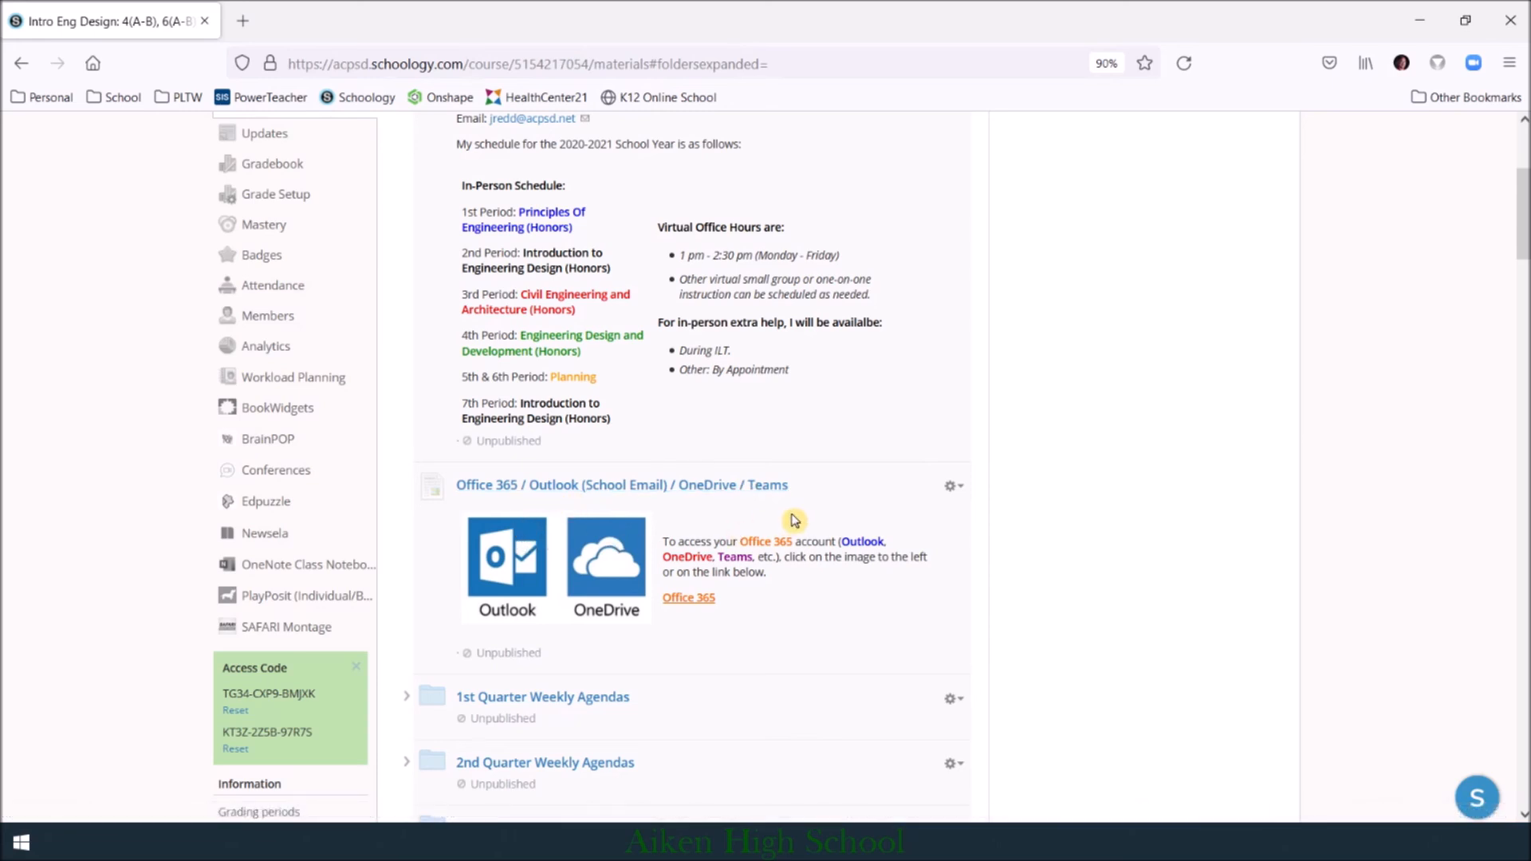
pyautogui.click(952, 489)
pyautogui.click(1003, 540)
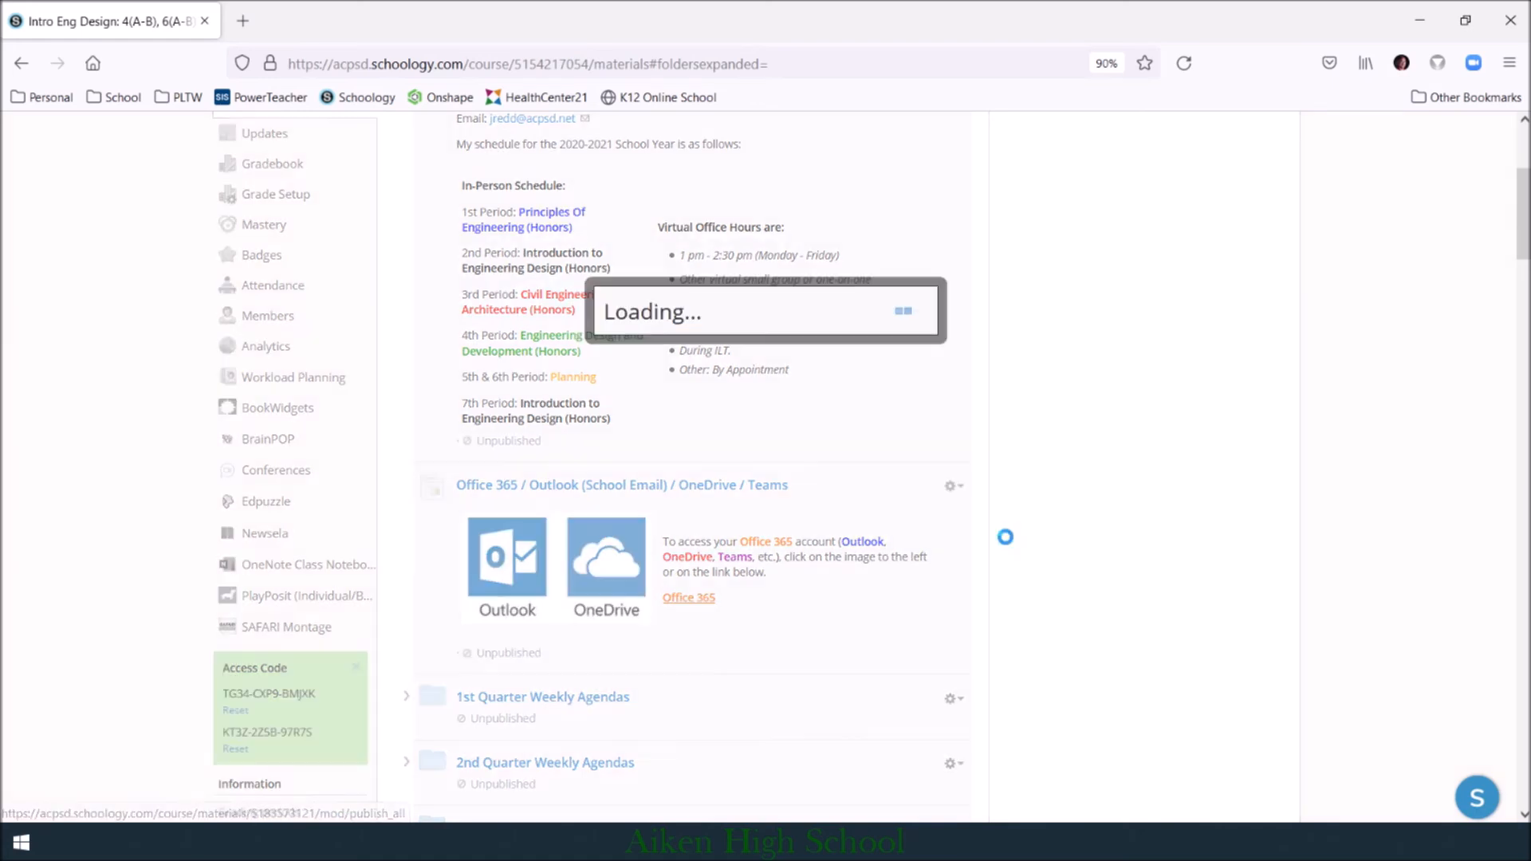
pyautogui.click(717, 375)
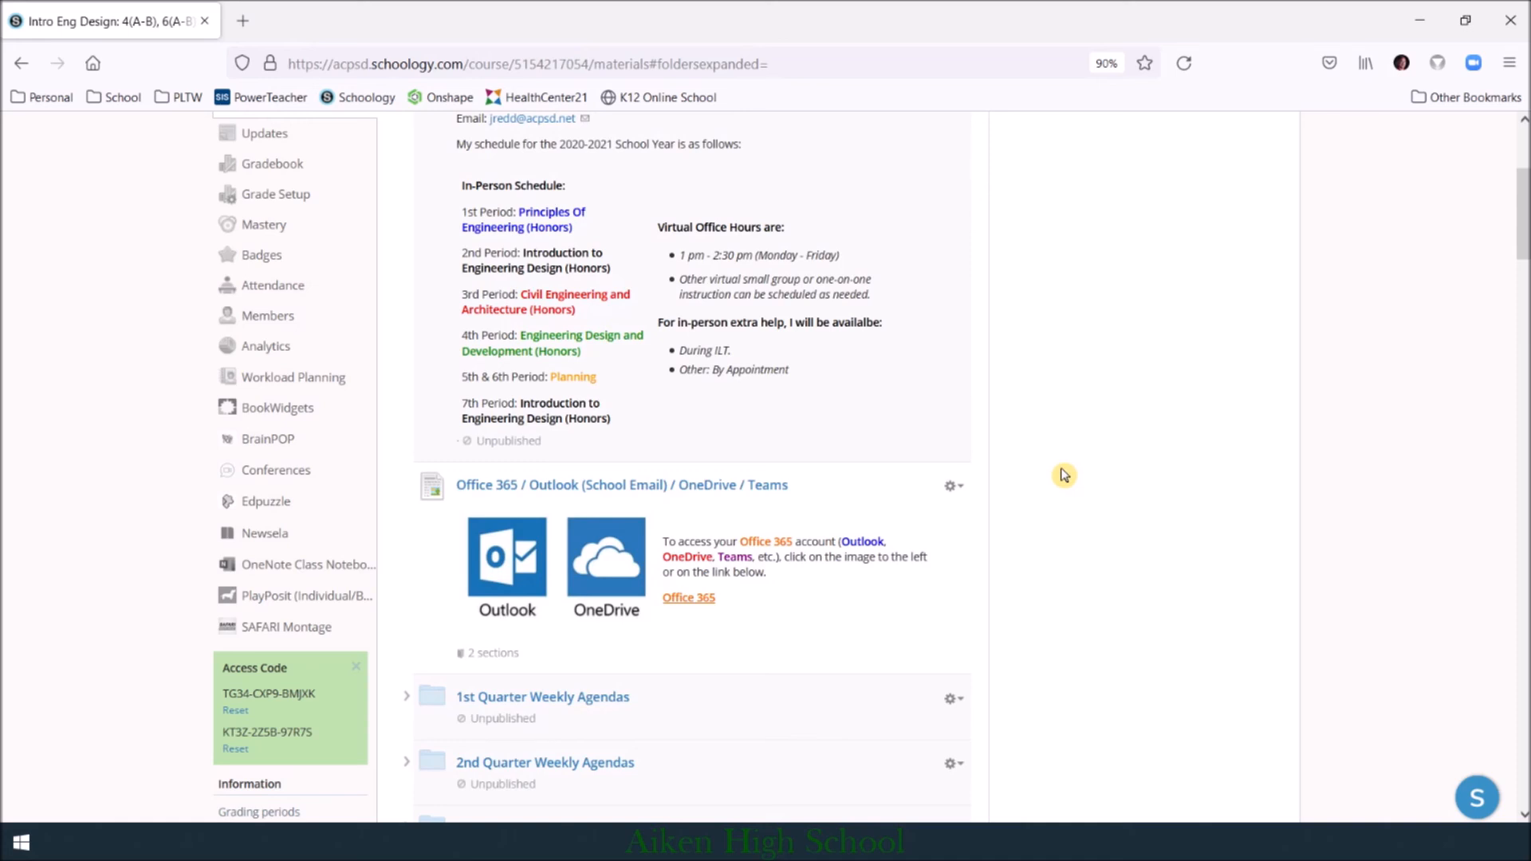
# Step: Look through the course folders from the weekly agendas down to AUTODESK INVENTOR 2019, checking their publishing status and order
pyautogui.scroll(-3, 704, 540)
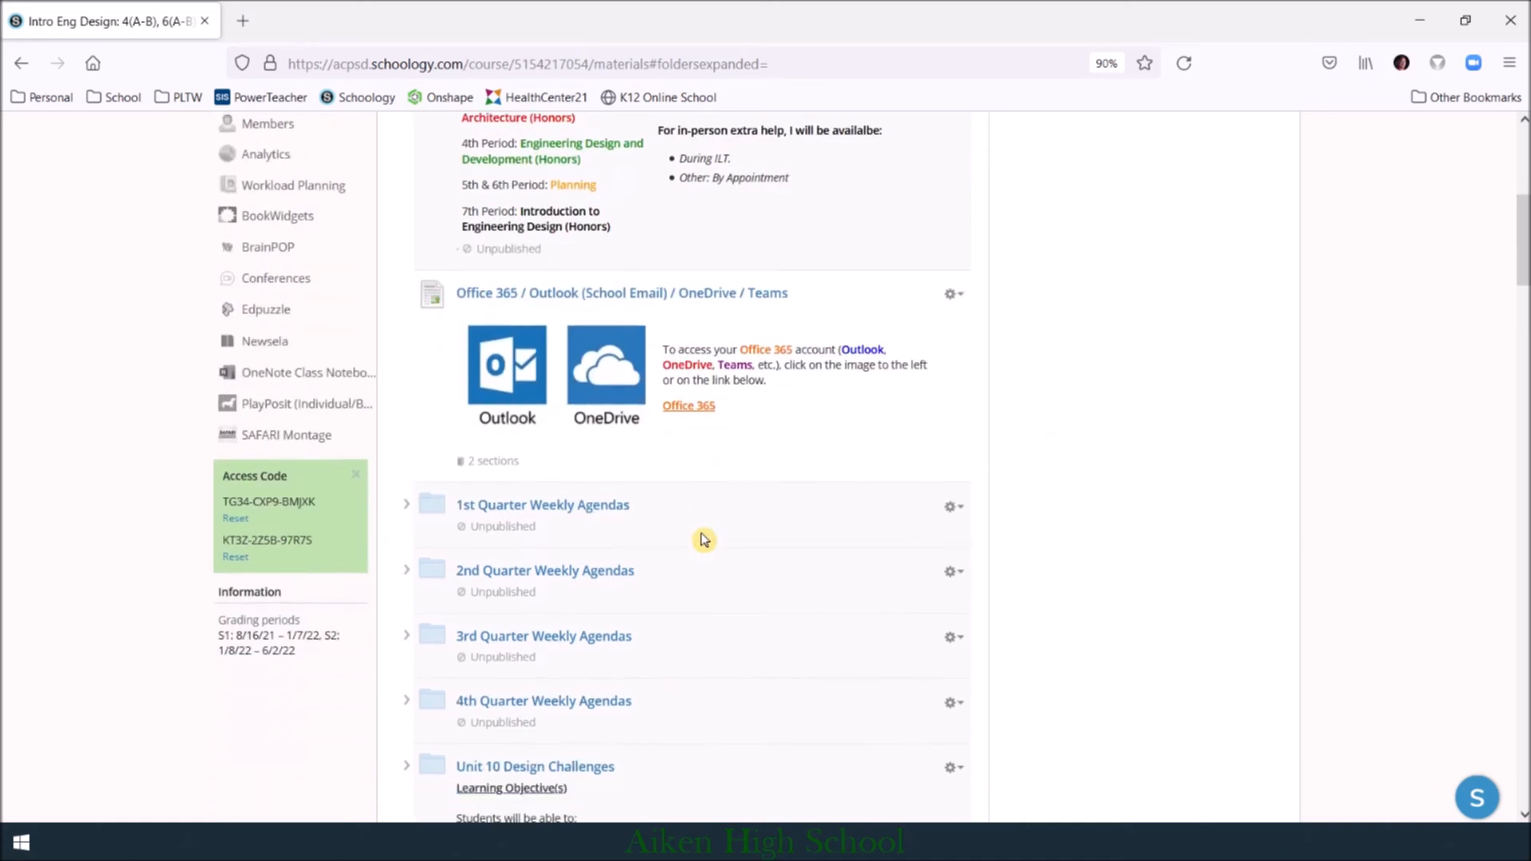
pyautogui.scroll(-2, 582, 518)
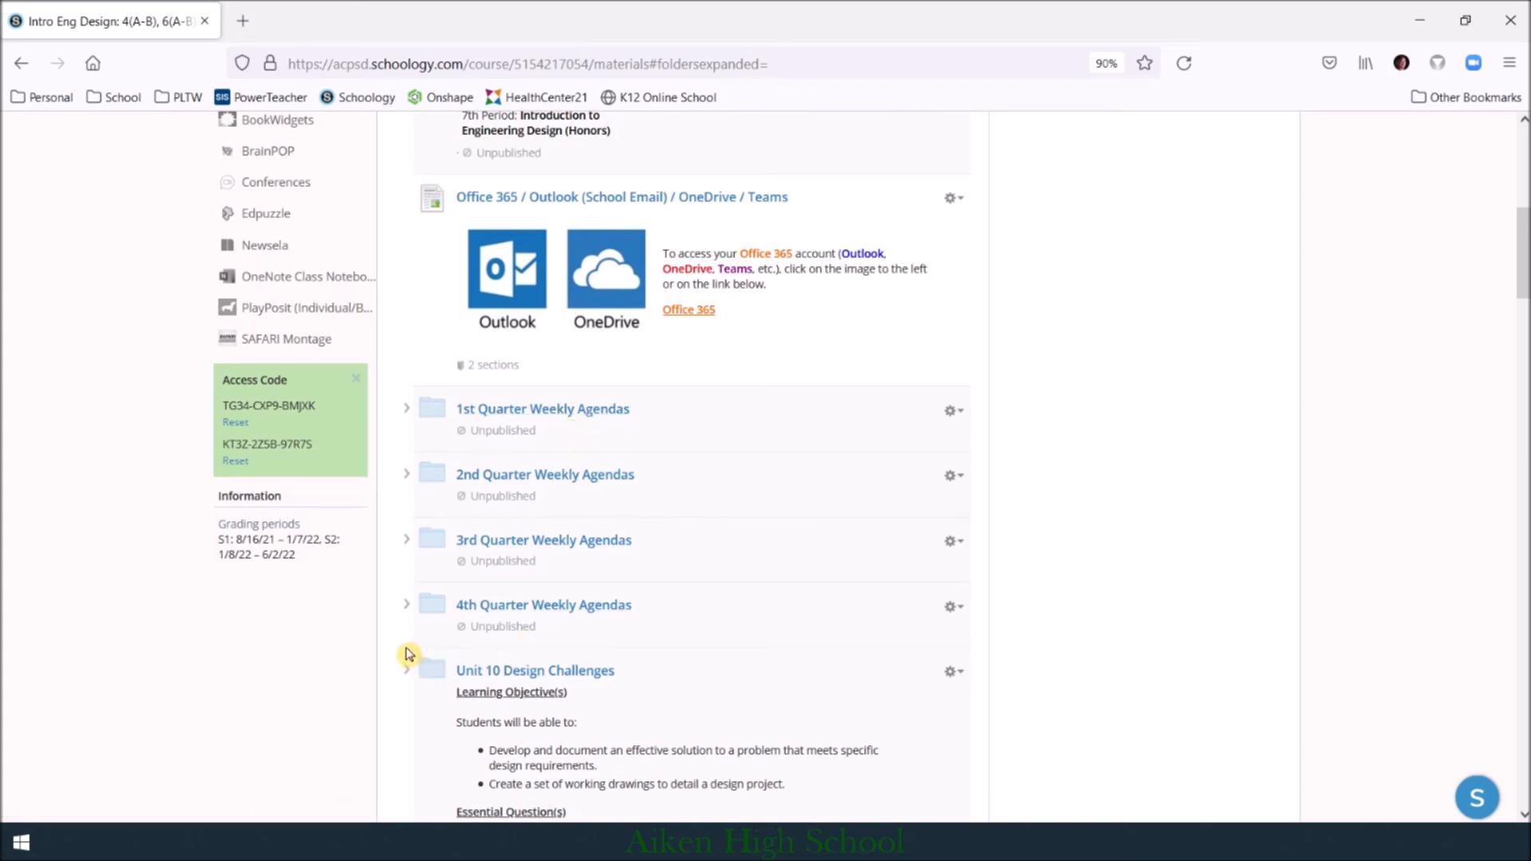
pyautogui.moveTo(437, 657)
pyautogui.moveTo(593, 652)
pyautogui.scroll(-3, 390, 434)
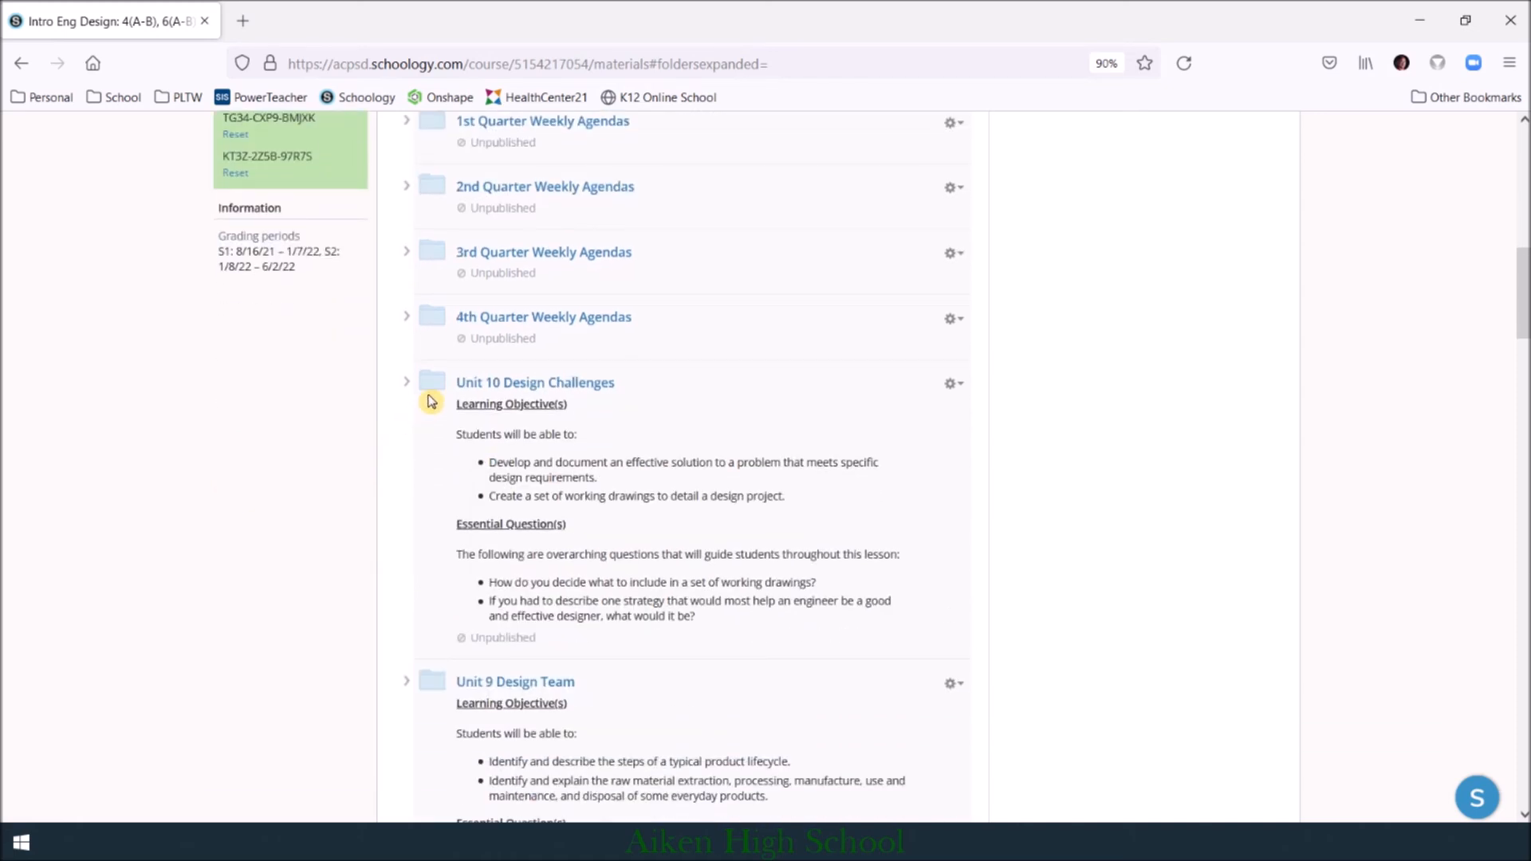
pyautogui.scroll(-15, 431, 401)
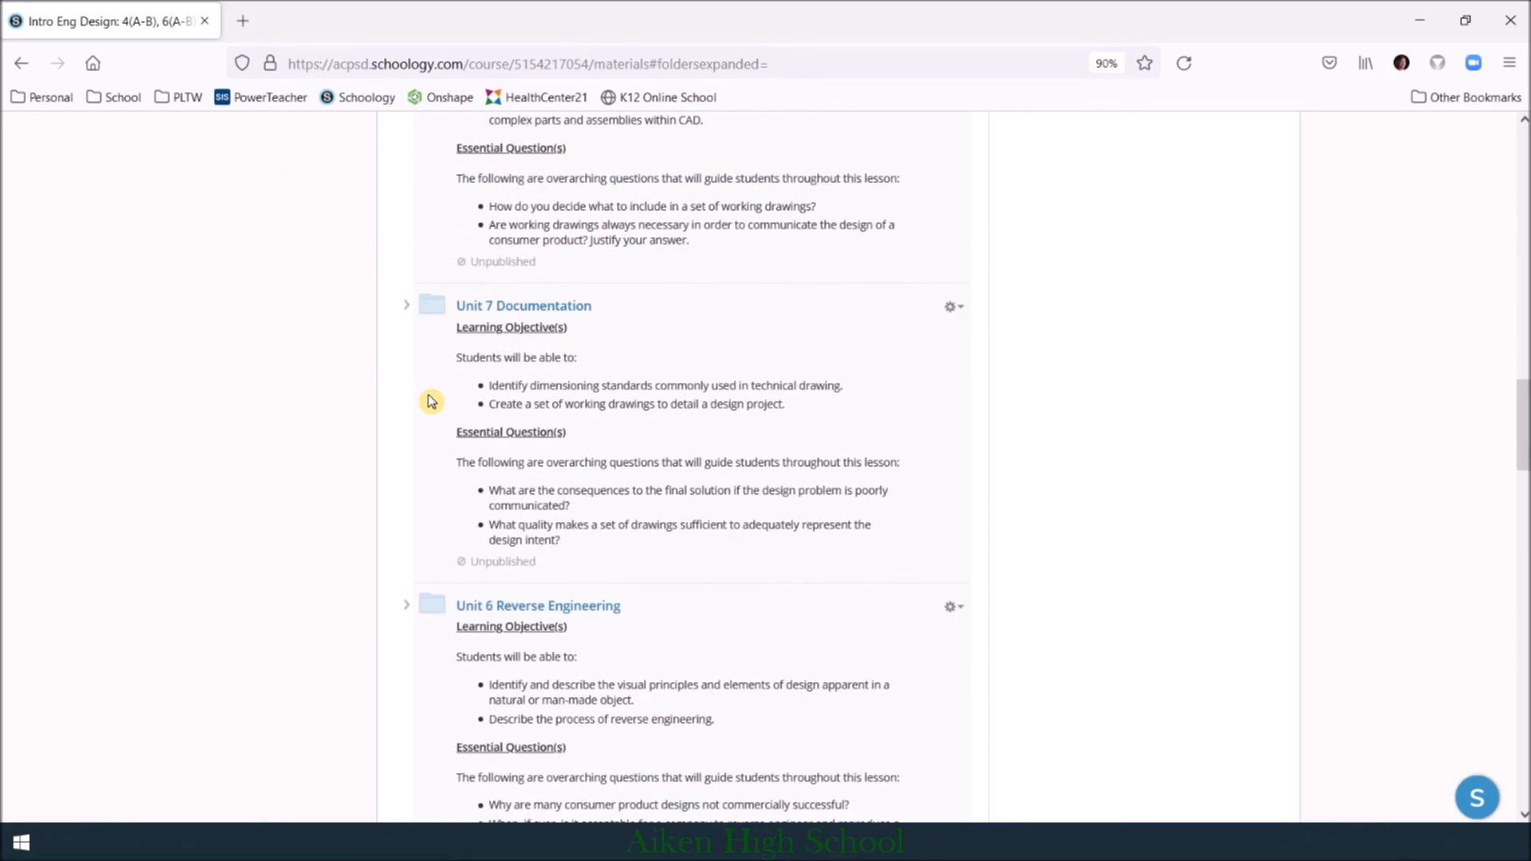
pyautogui.scroll(-10, 431, 402)
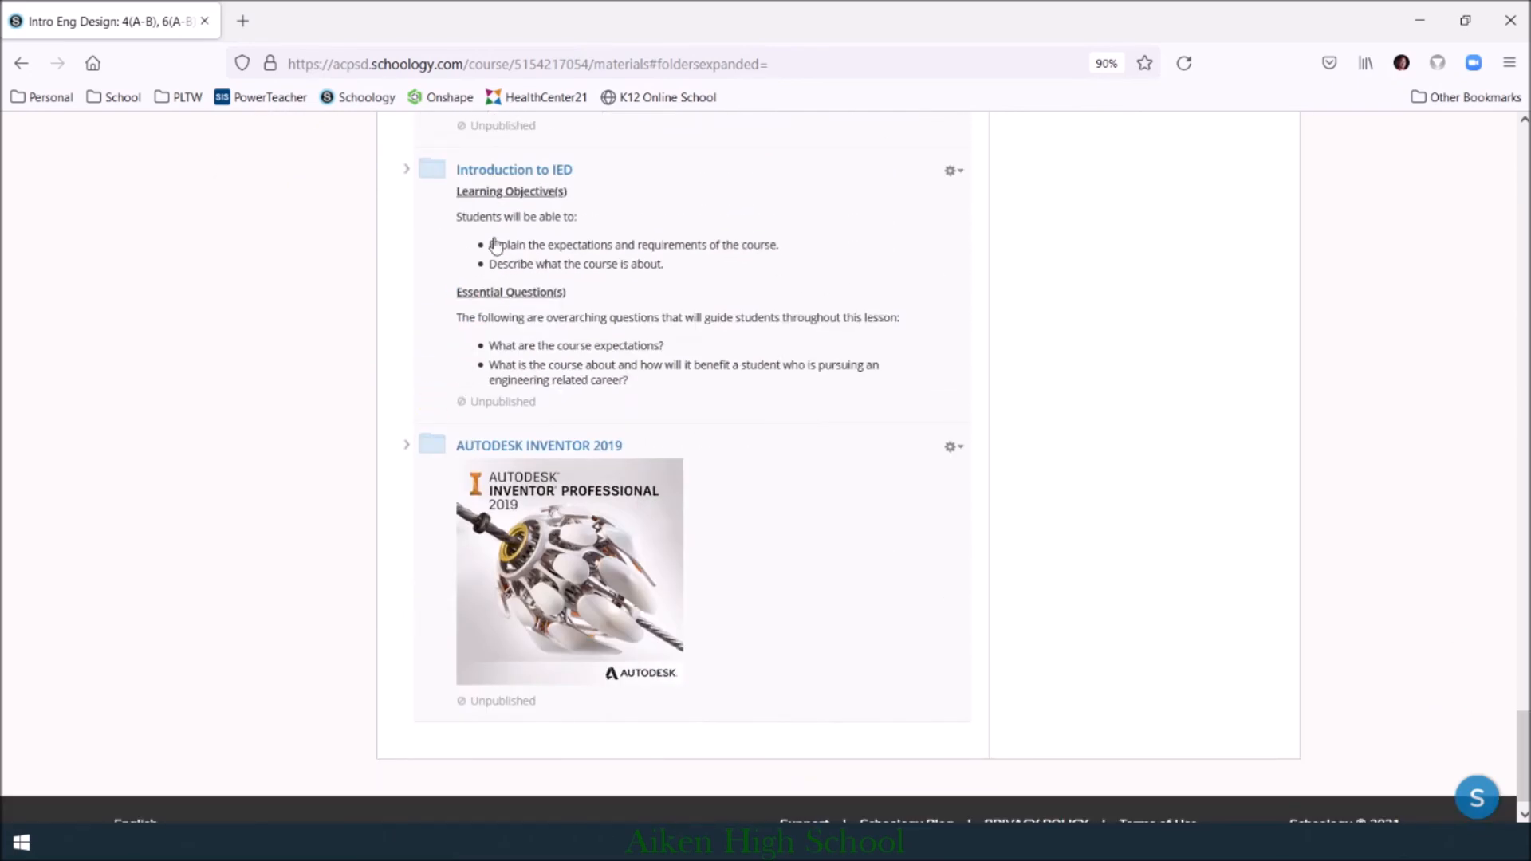
# Step: Review the unit folders from Unit 1 through Unit 10 and return to the course's Welcome page
pyautogui.scroll(6, 493, 246)
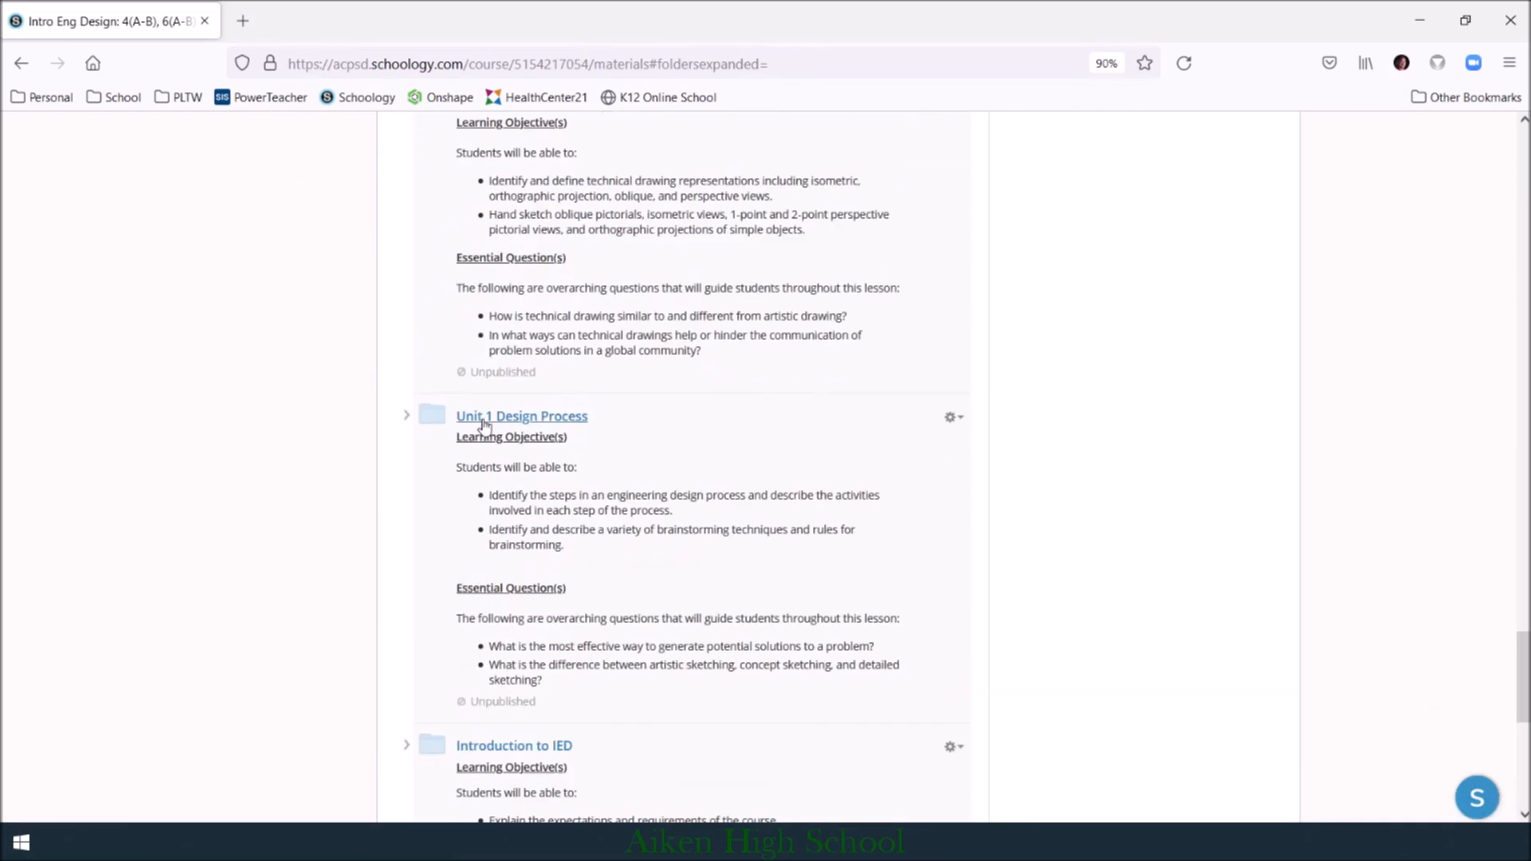
pyautogui.scroll(1, 479, 404)
pyautogui.scroll(4, 479, 404)
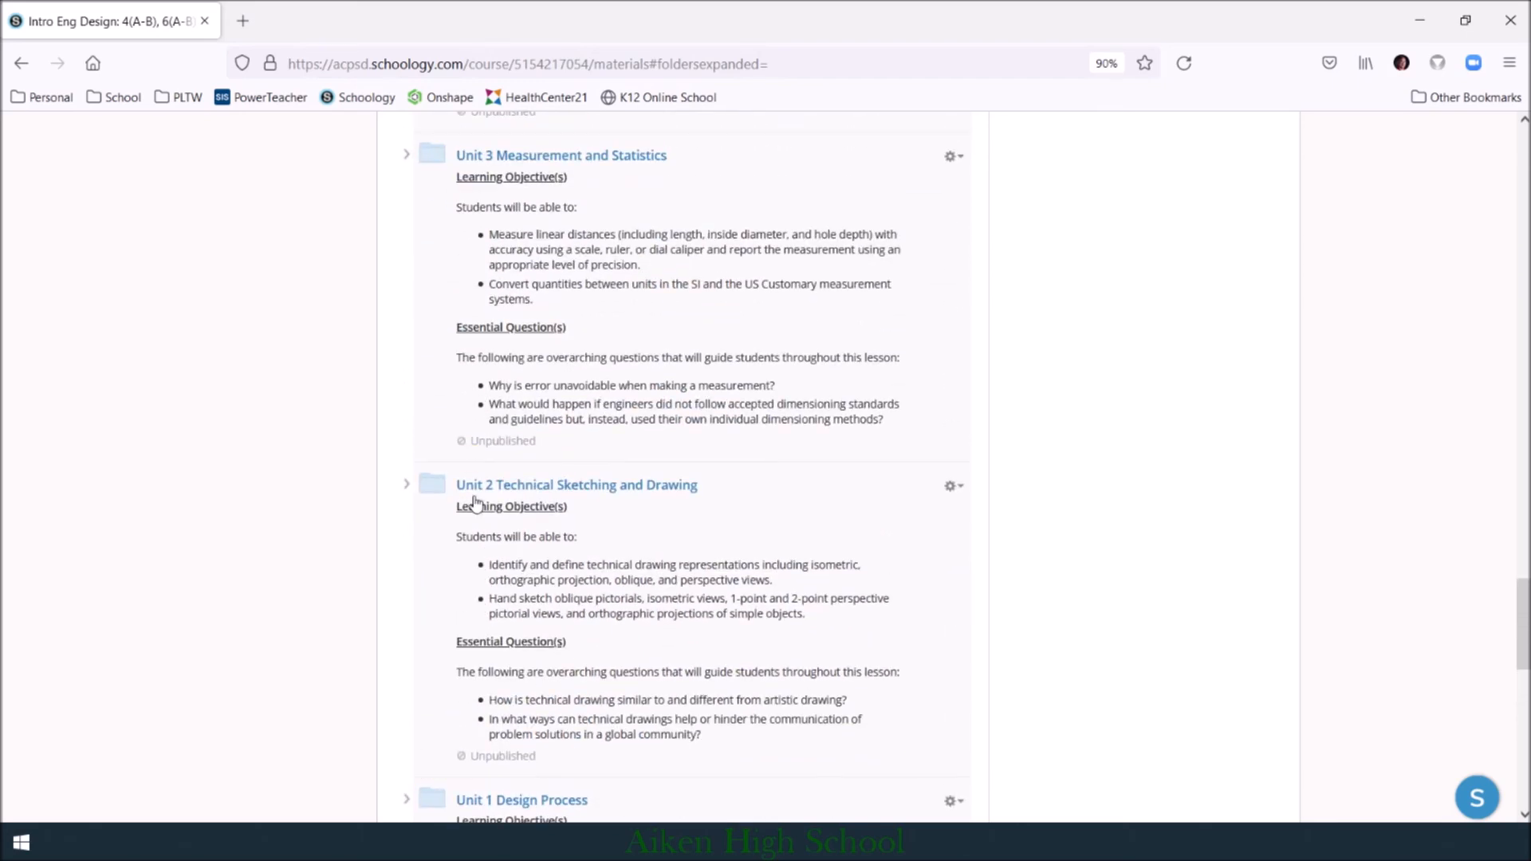
pyautogui.scroll(6, 471, 499)
pyautogui.scroll(20, 473, 501)
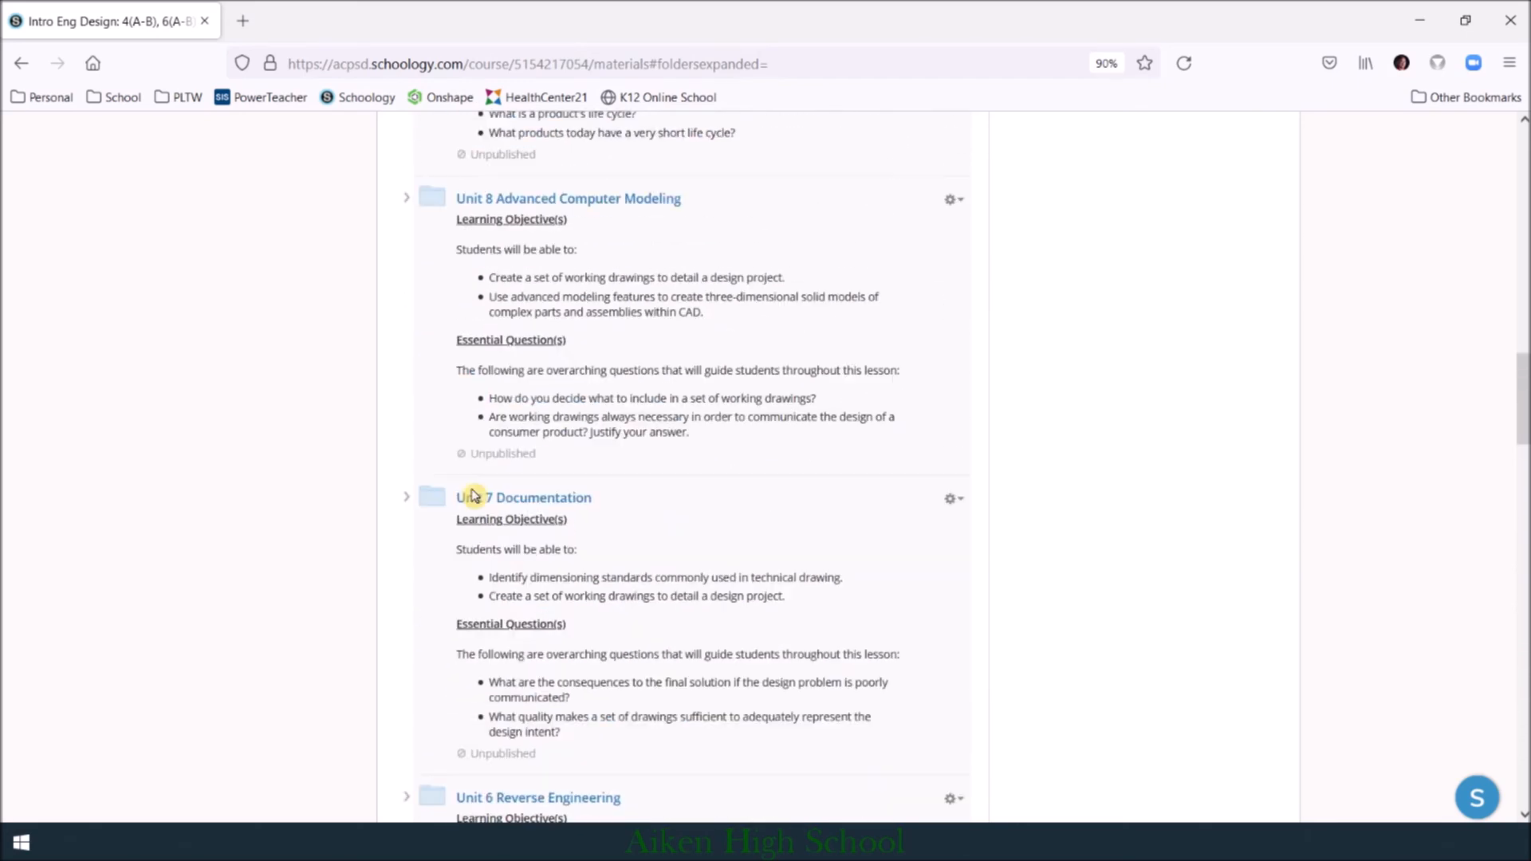
pyautogui.scroll(20, 473, 498)
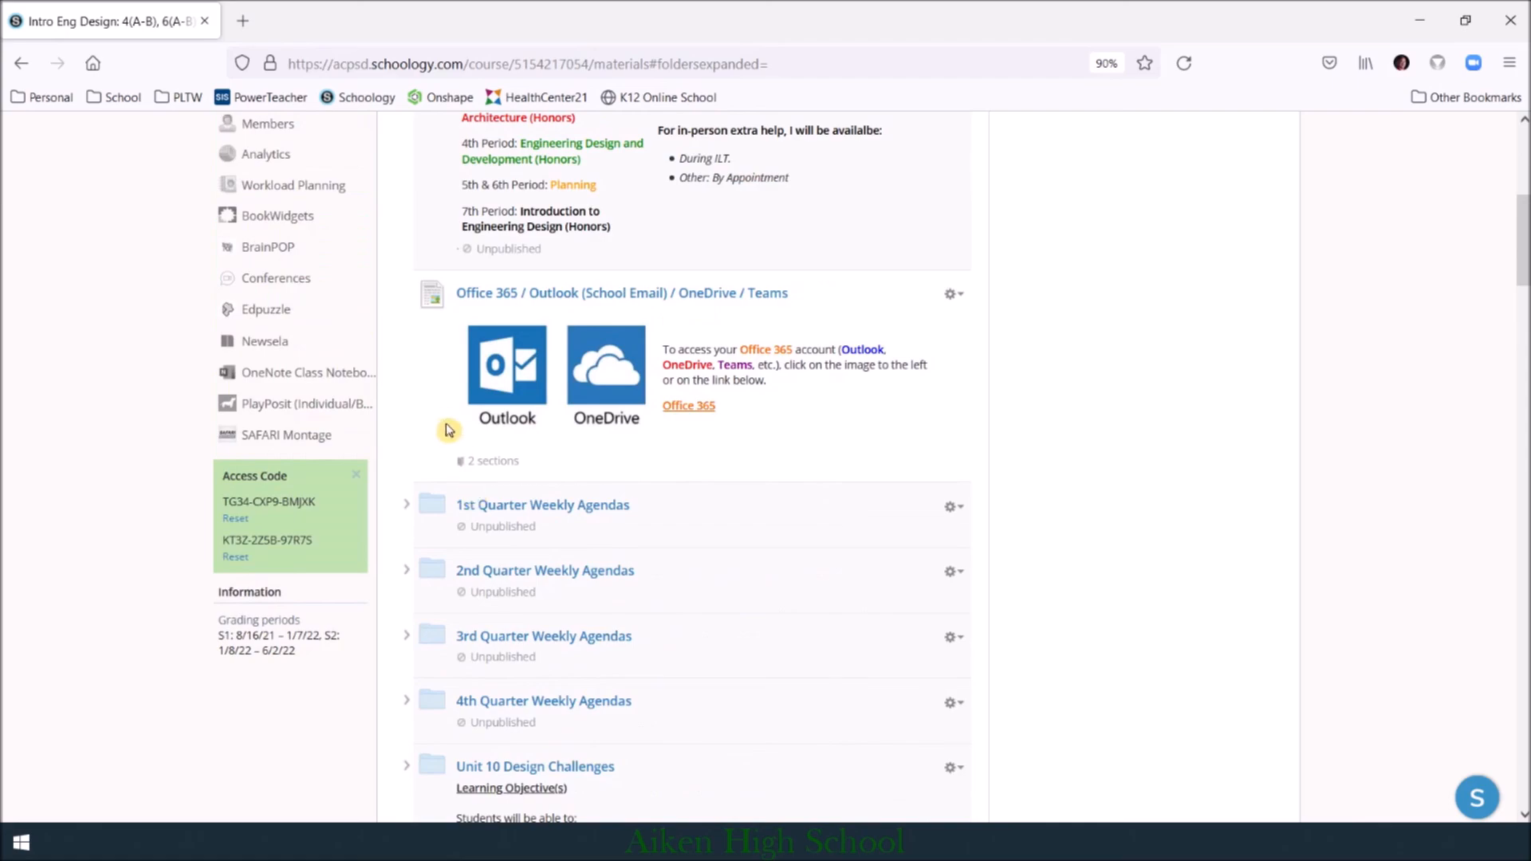
pyautogui.scroll(-20, 444, 421)
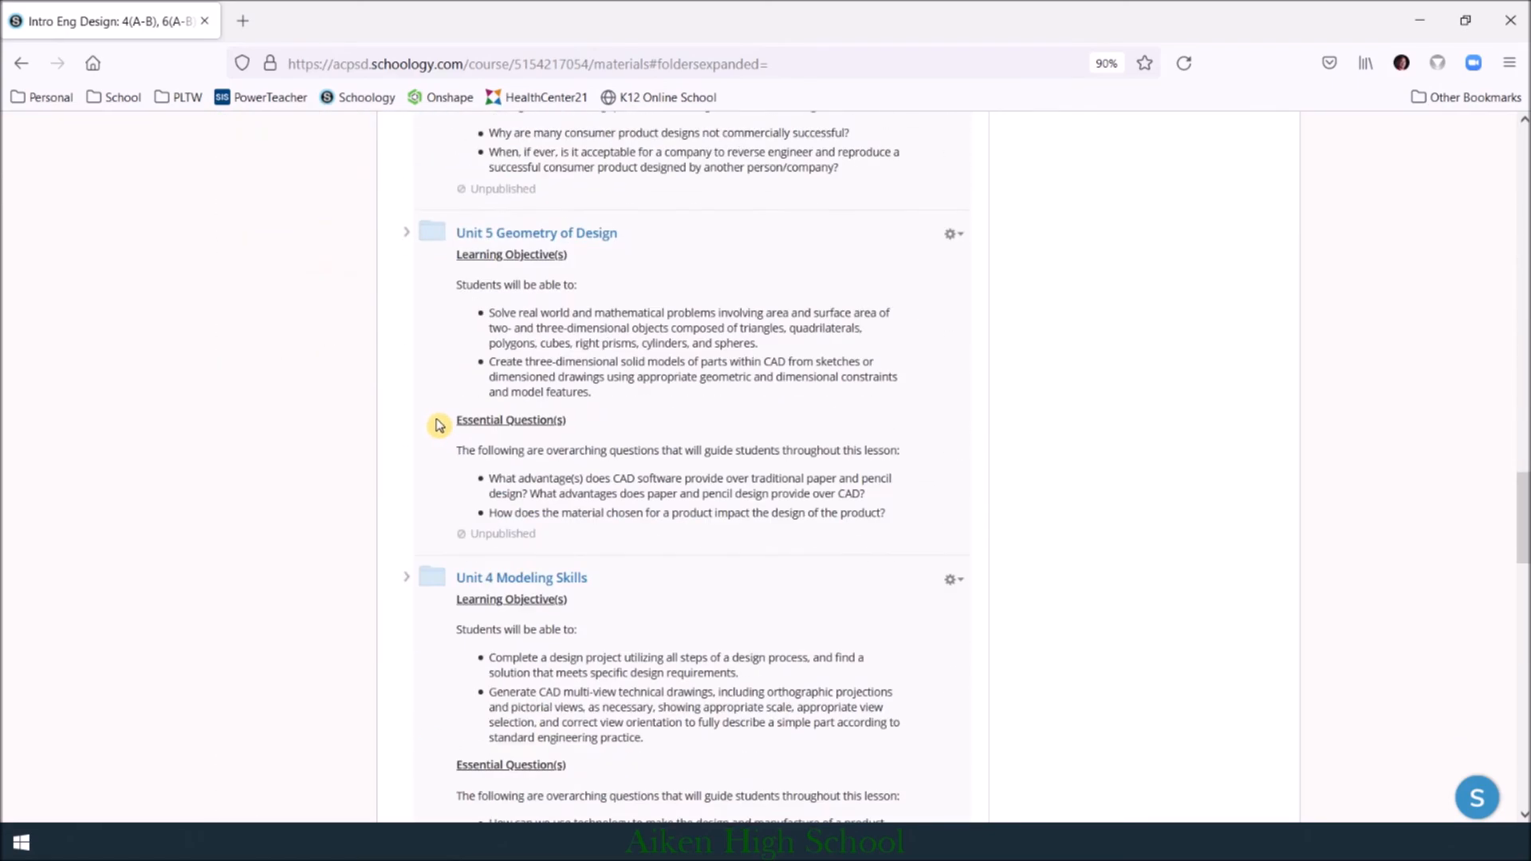
pyautogui.scroll(-13, 439, 425)
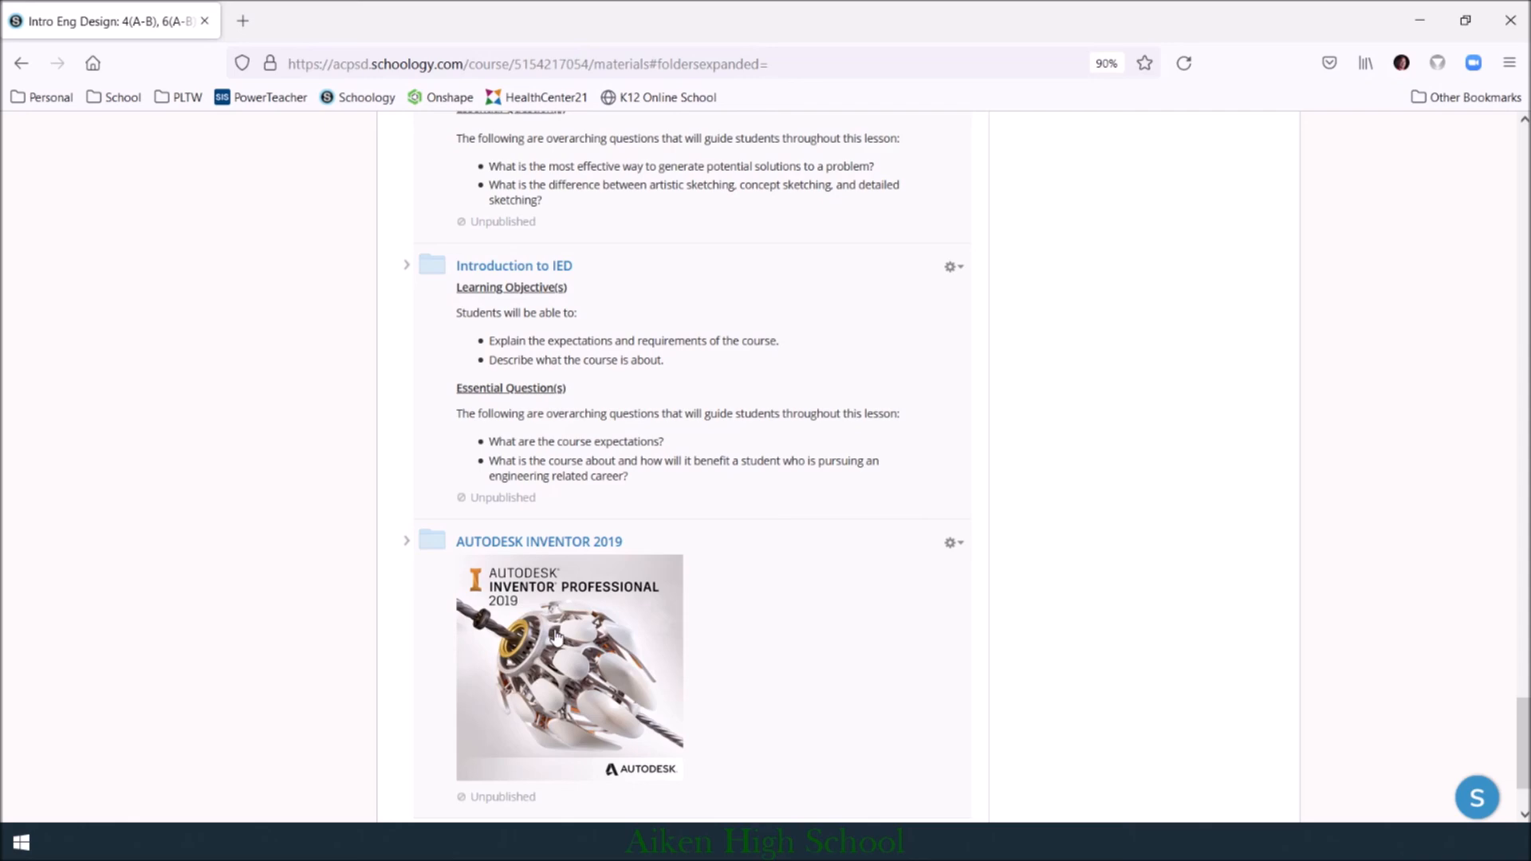
pyautogui.scroll(15, 429, 598)
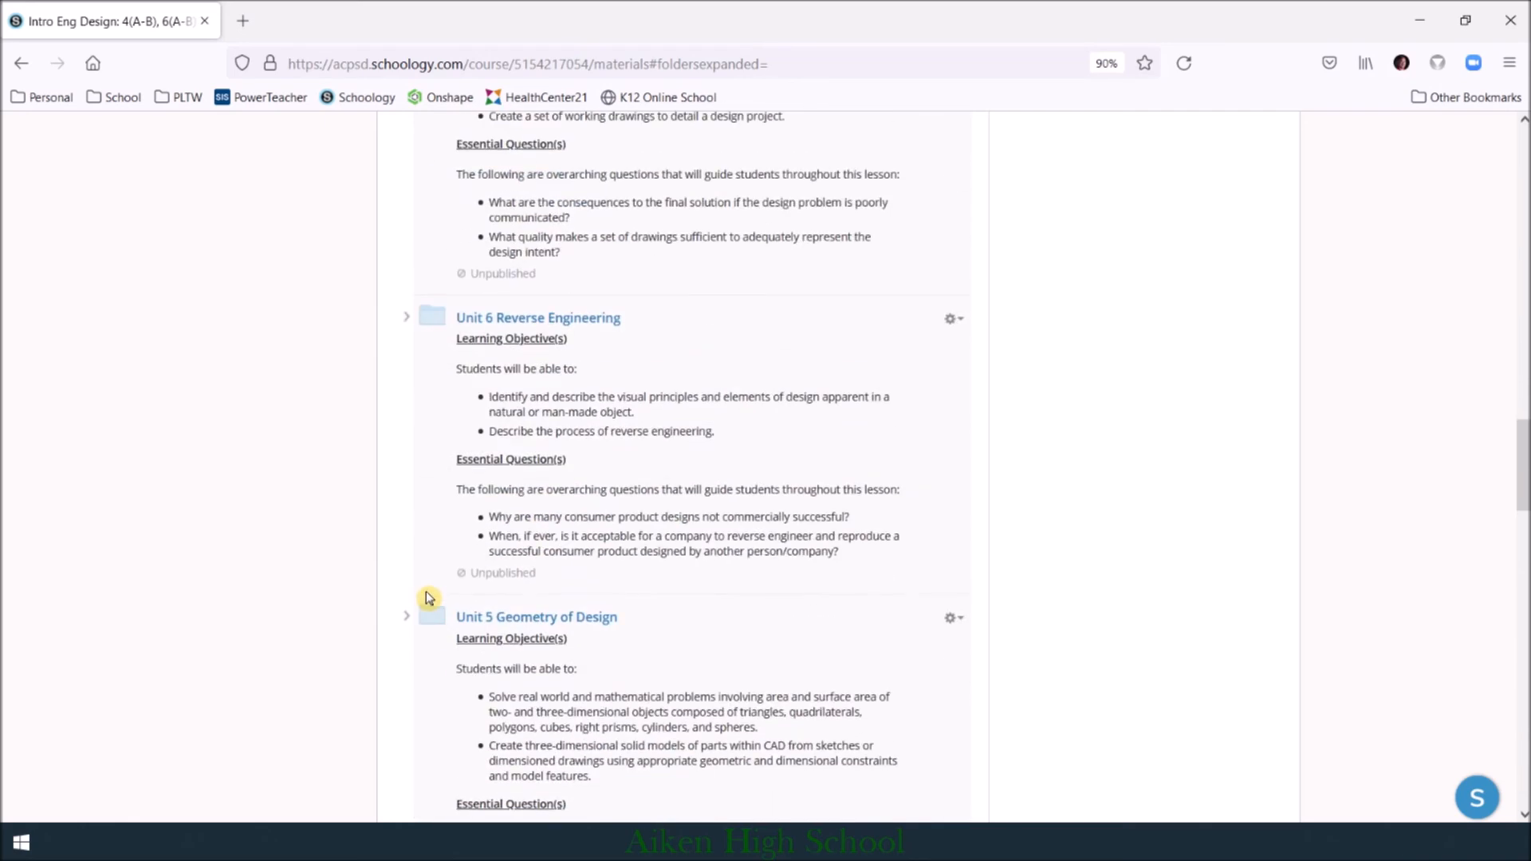
pyautogui.scroll(10, 429, 598)
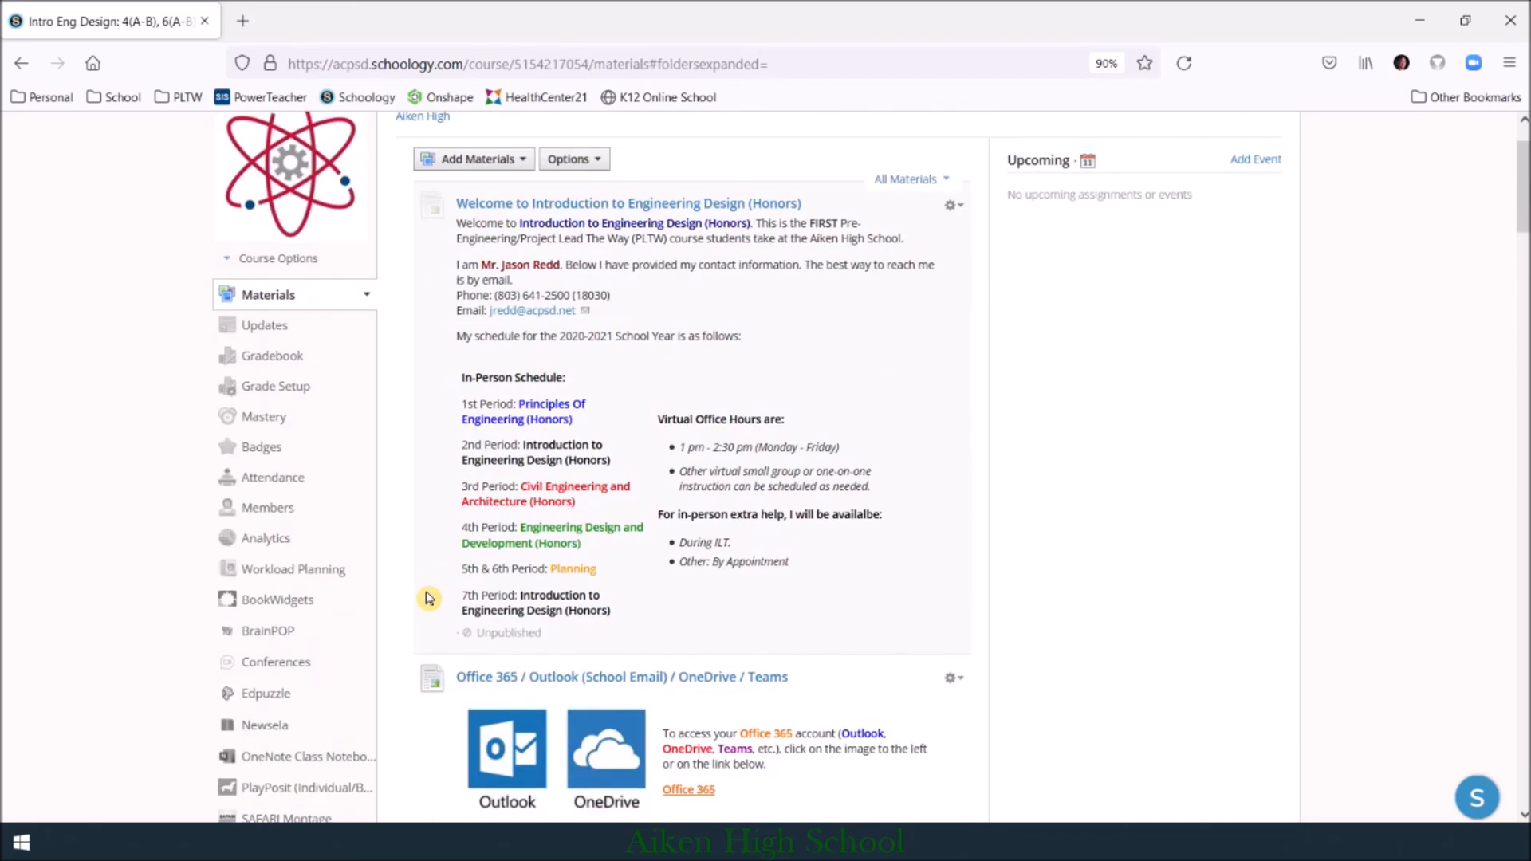
pyautogui.scroll(2, 429, 598)
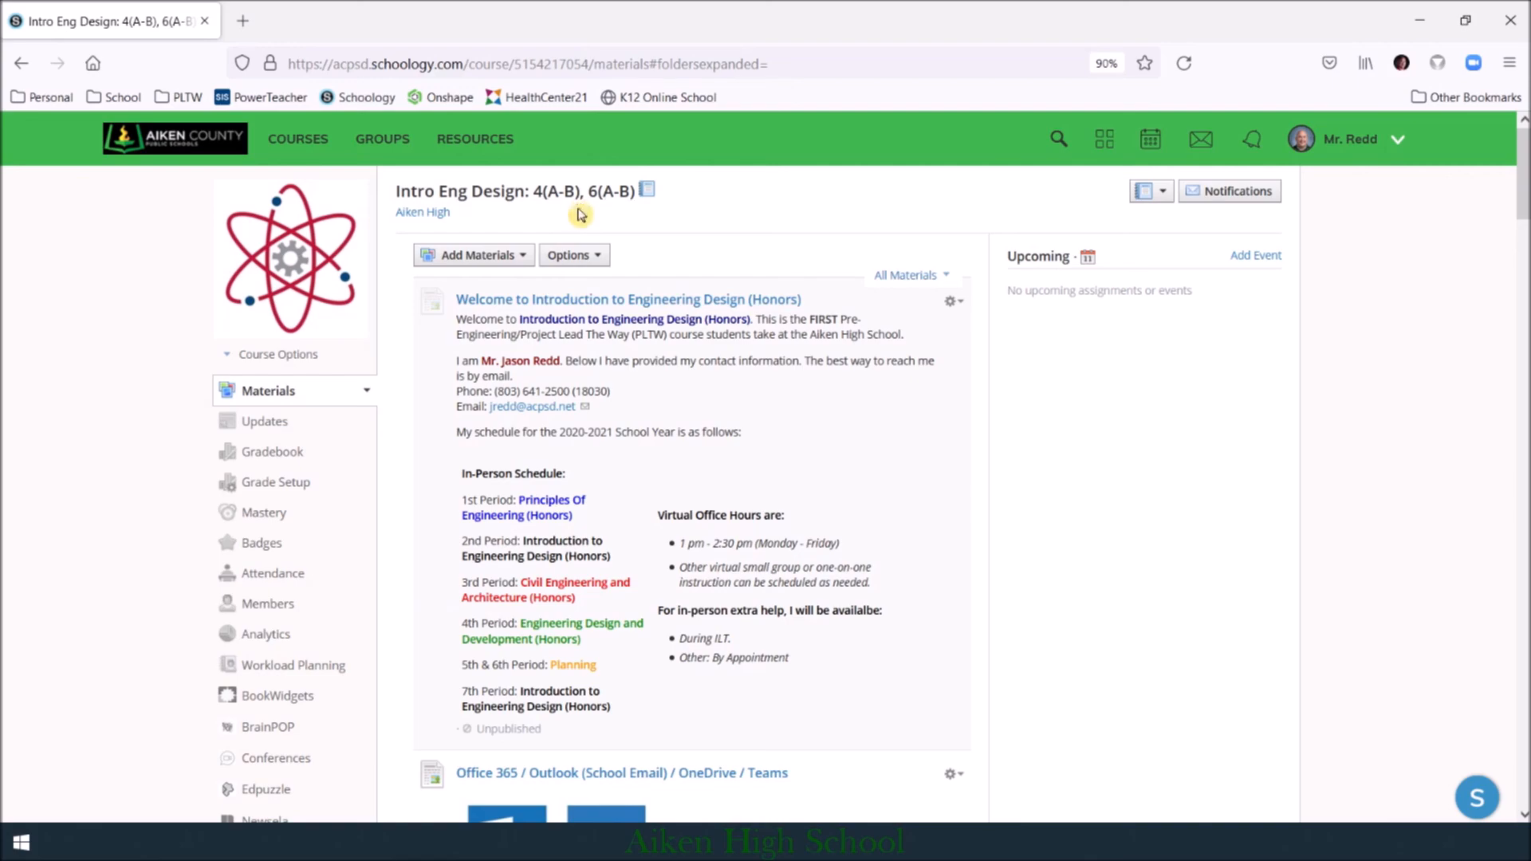
# Step: Open the Introduction to IED folder and look through its materials down to the Performance-Based Baseline Assessment items
pyautogui.scroll(-20, 481, 526)
pyautogui.scroll(-15, 481, 527)
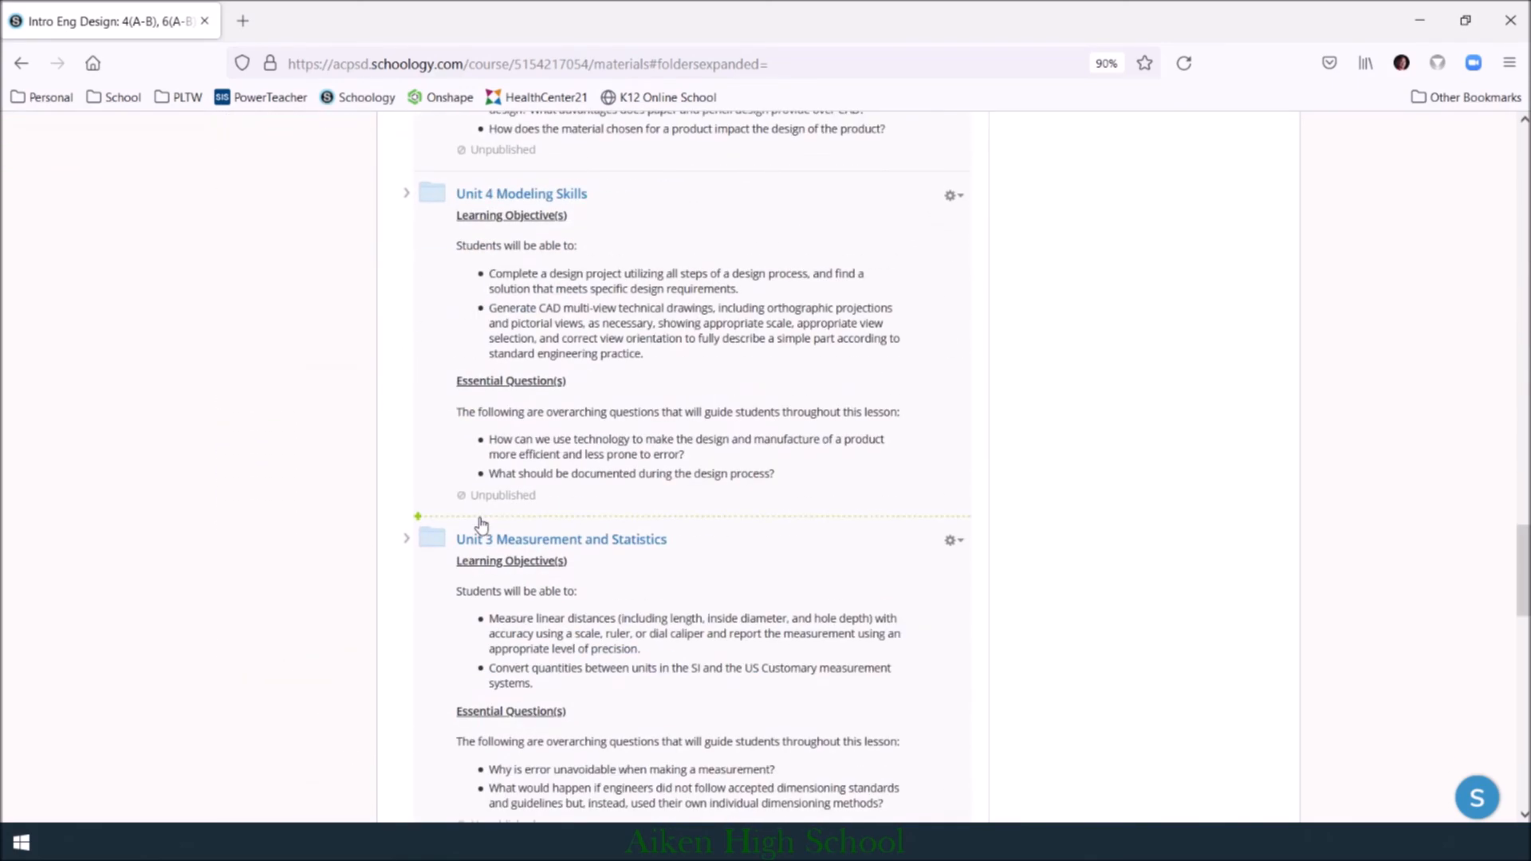
pyautogui.scroll(8, 481, 526)
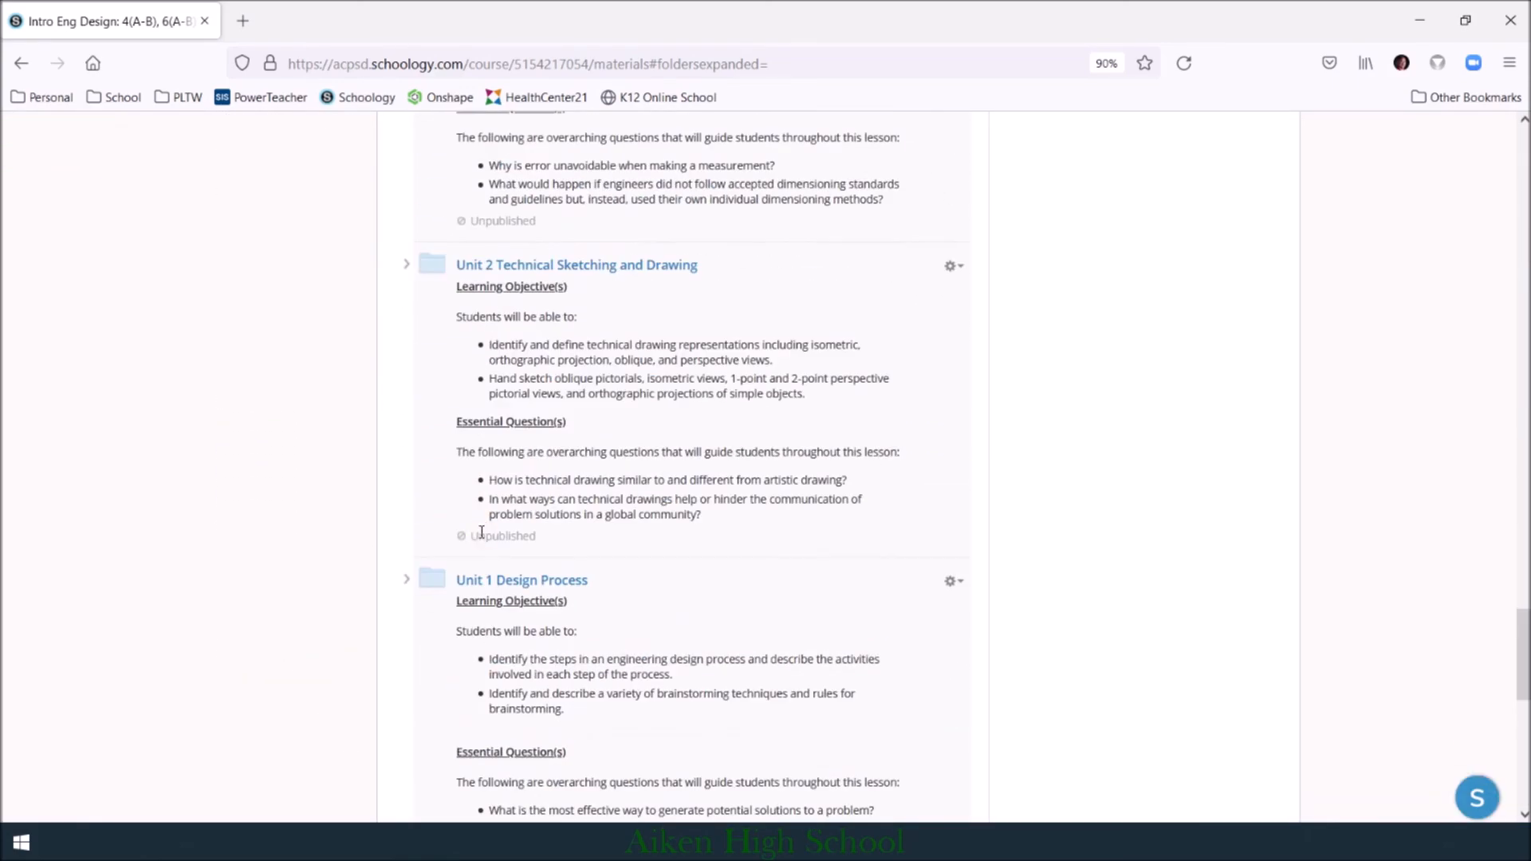
pyautogui.scroll(-3, 478, 575)
pyautogui.click(504, 623)
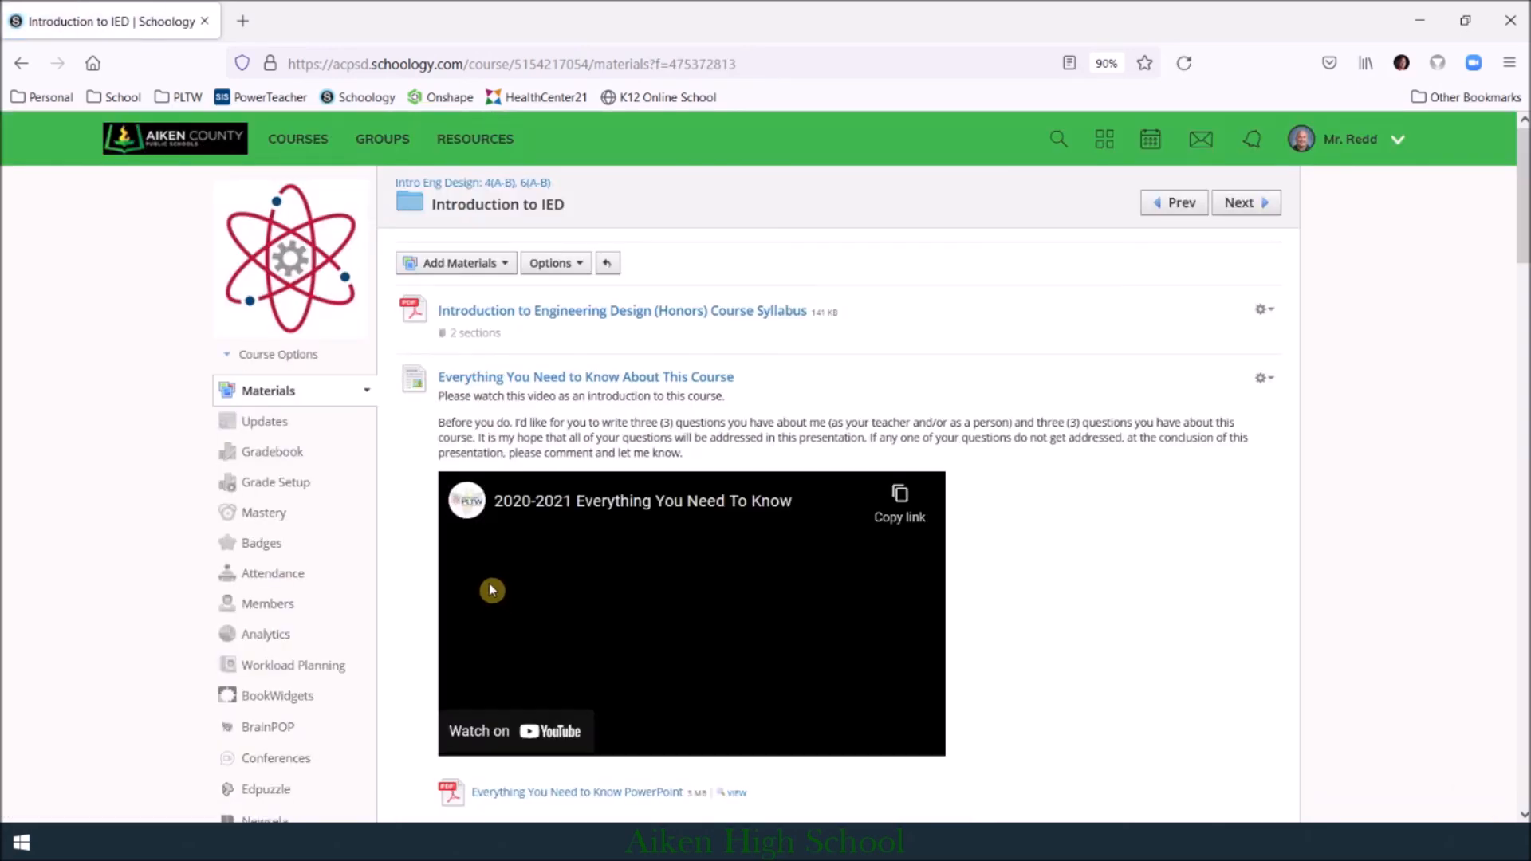
pyautogui.scroll(-5, 490, 584)
pyautogui.scroll(-4, 490, 584)
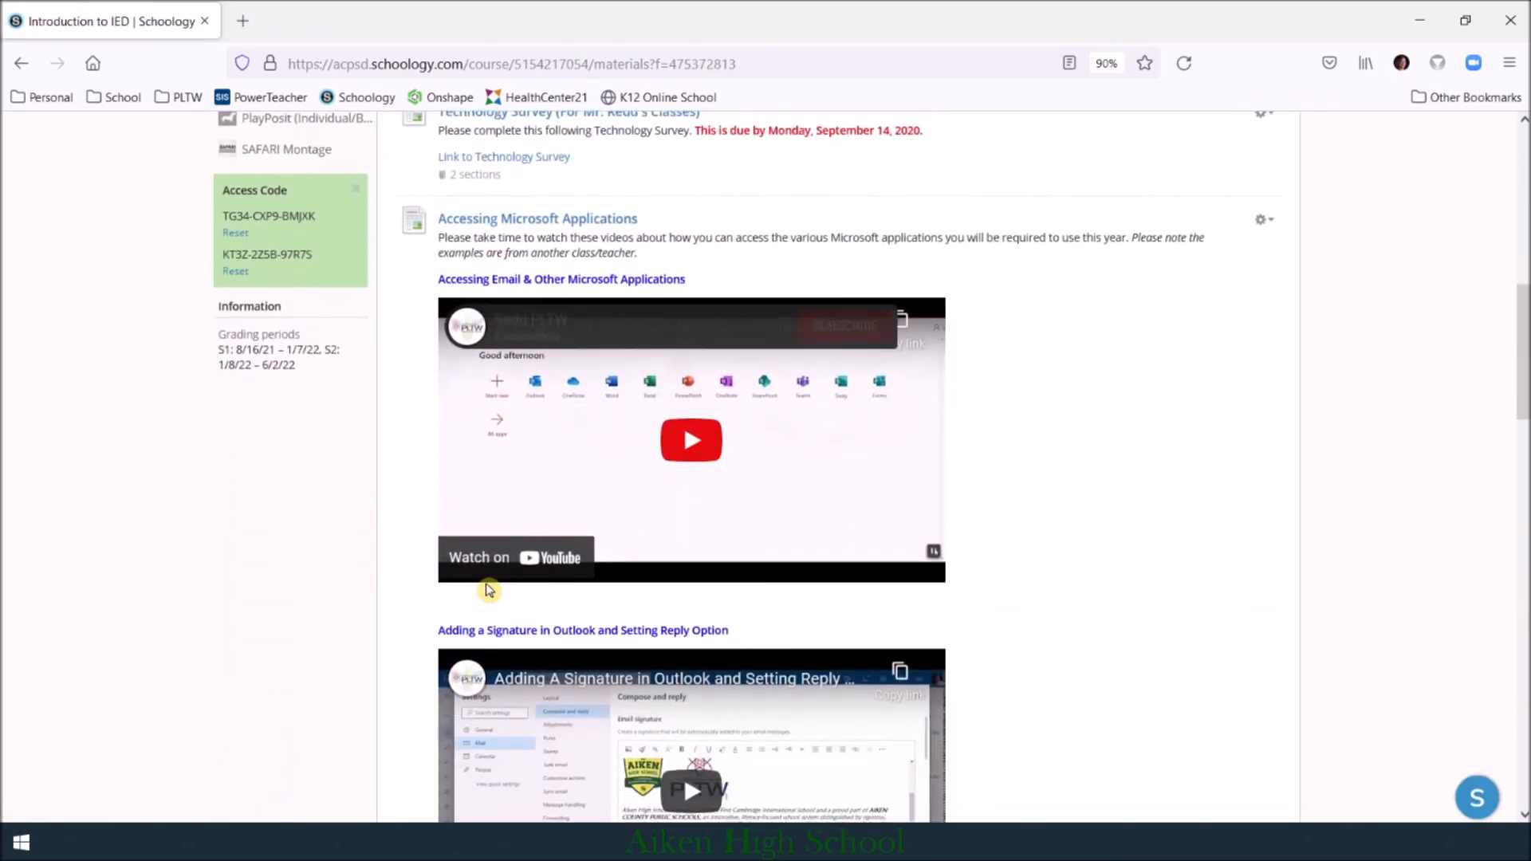
pyautogui.scroll(-8, 396, 552)
pyautogui.scroll(9, 396, 551)
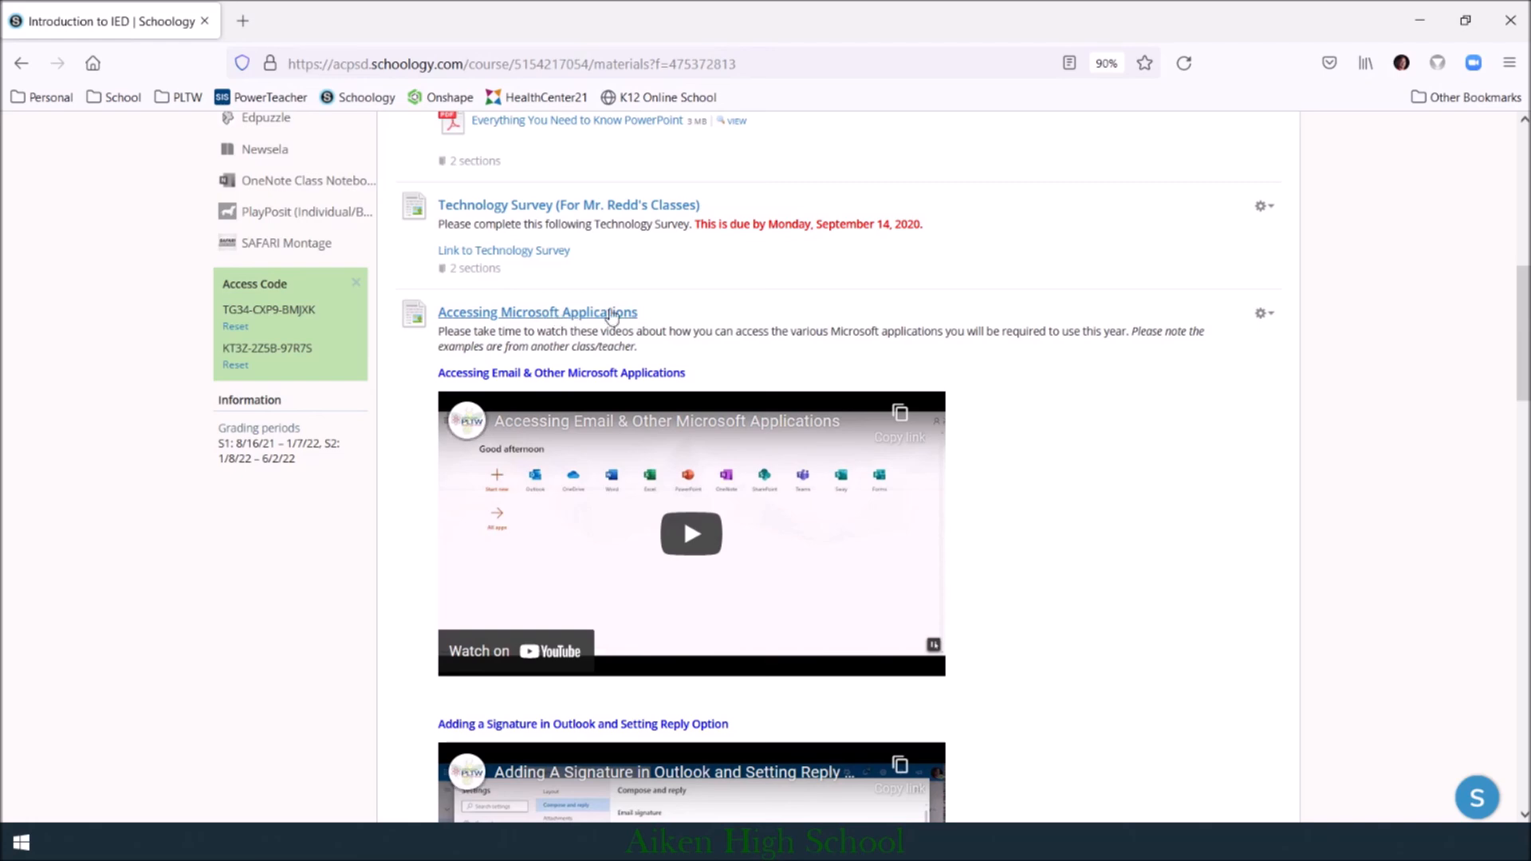
pyautogui.scroll(-15, 418, 545)
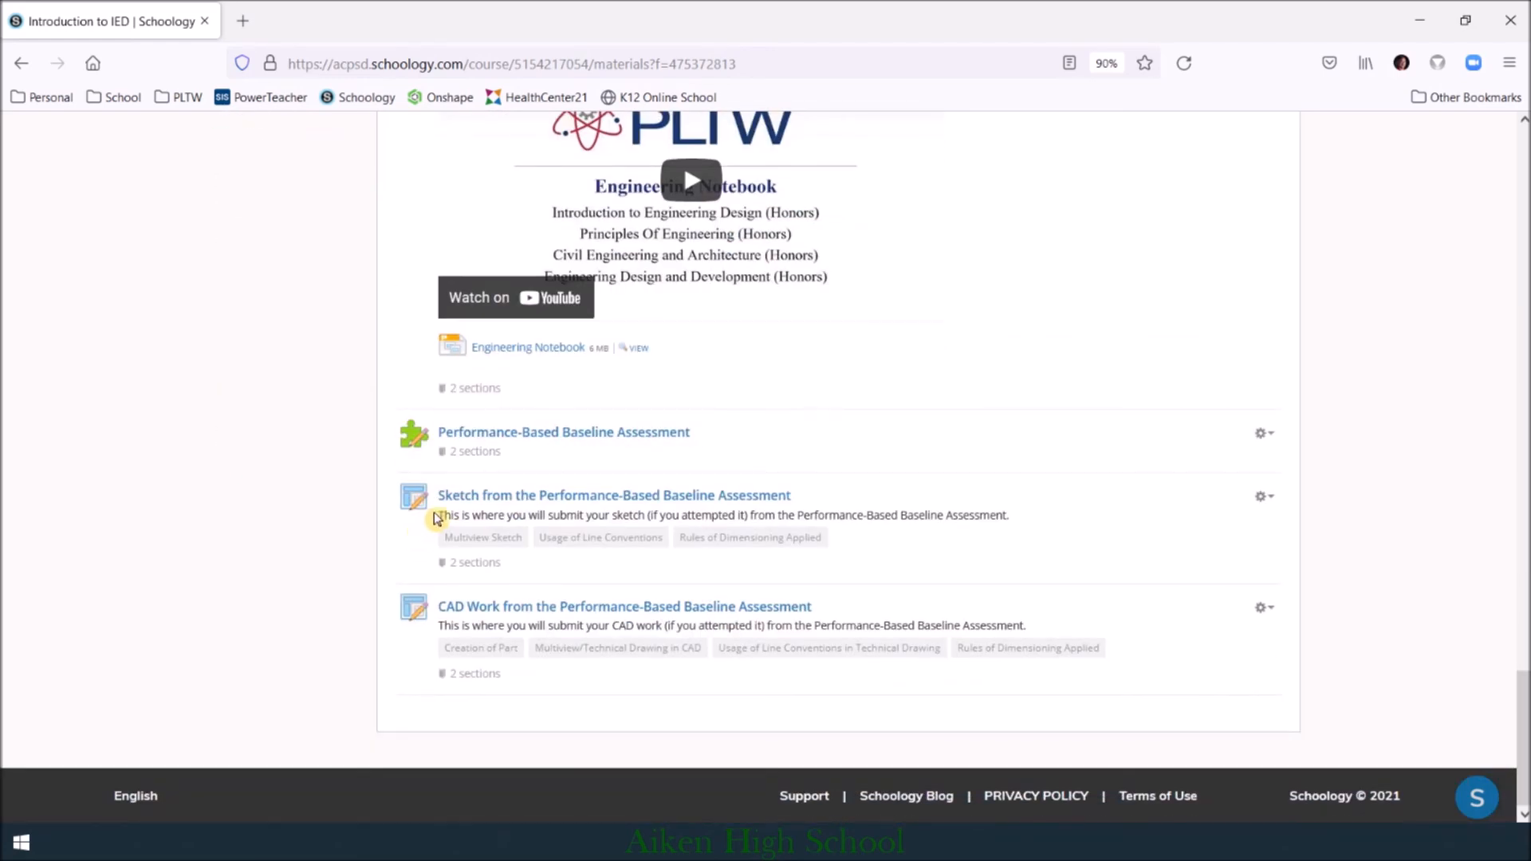
# Step: Open the Sketch from the Performance-Based Baseline Assessment assignment and view the section choices for its submissions
pyautogui.click(564, 497)
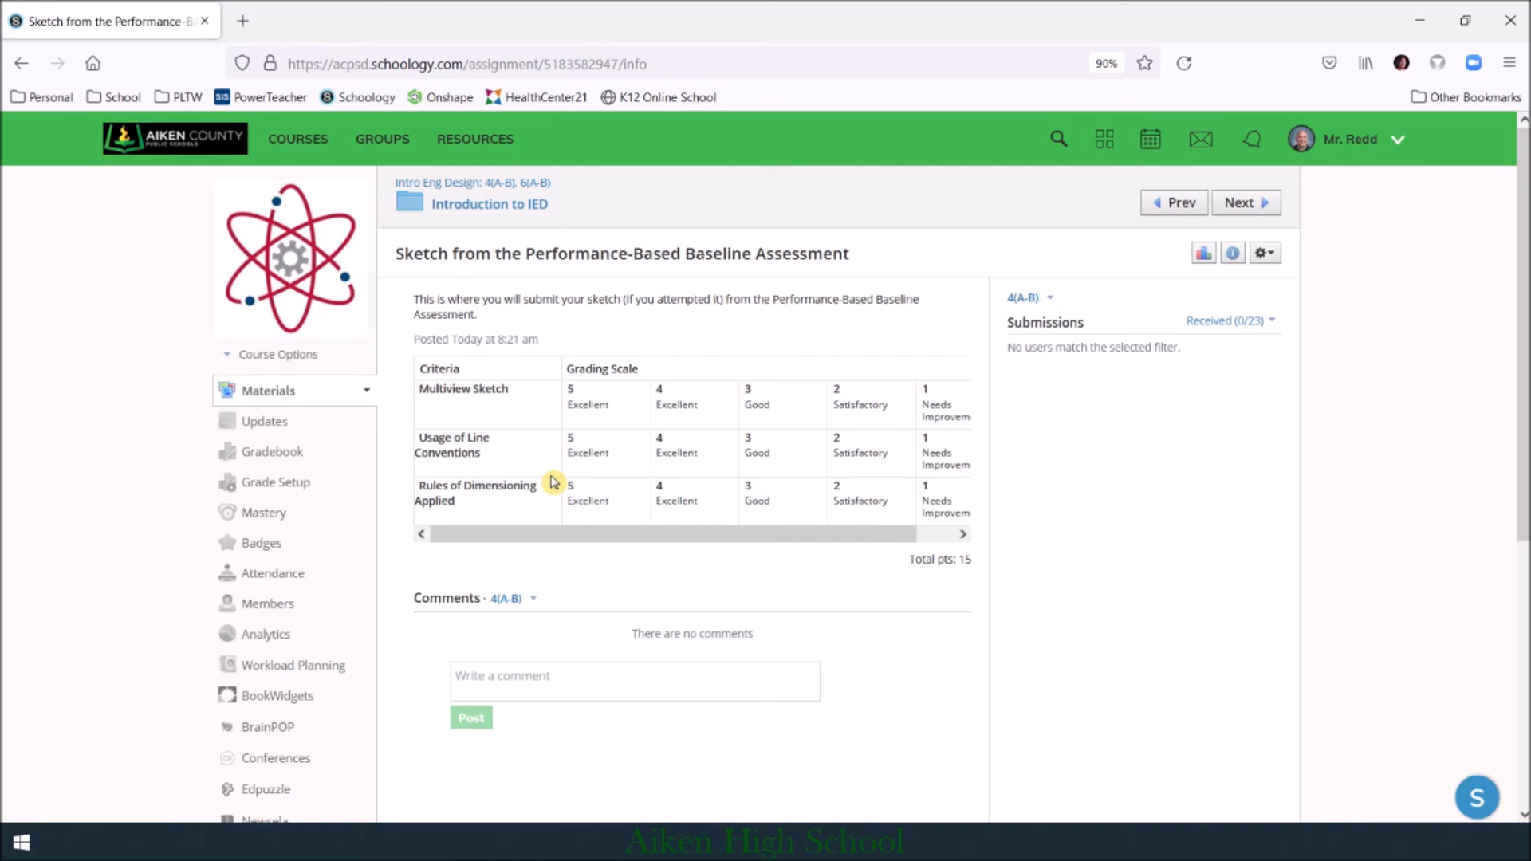
pyautogui.click(1029, 300)
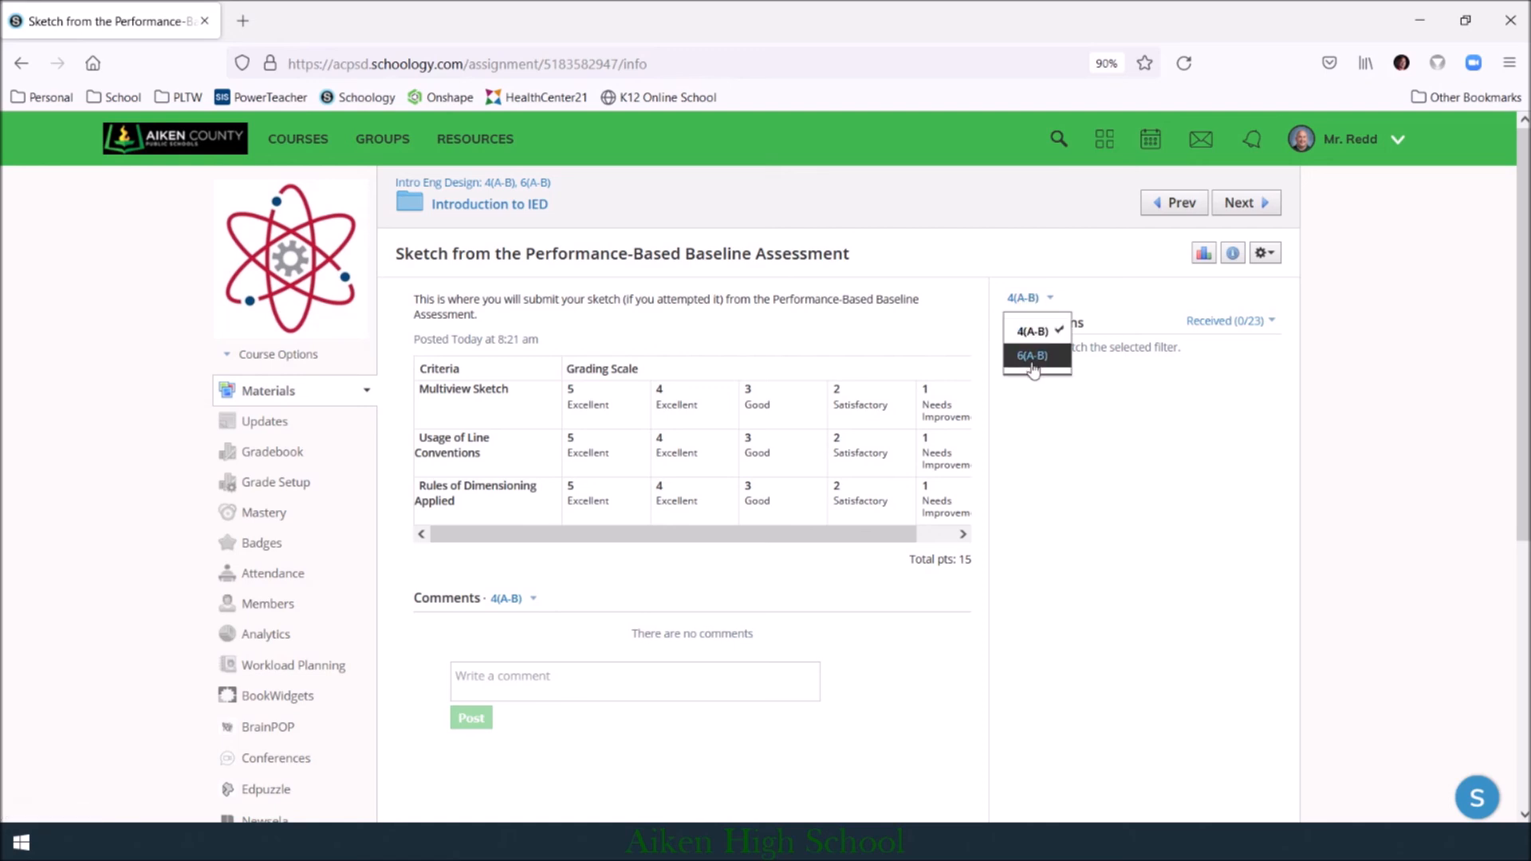
pyautogui.click(988, 265)
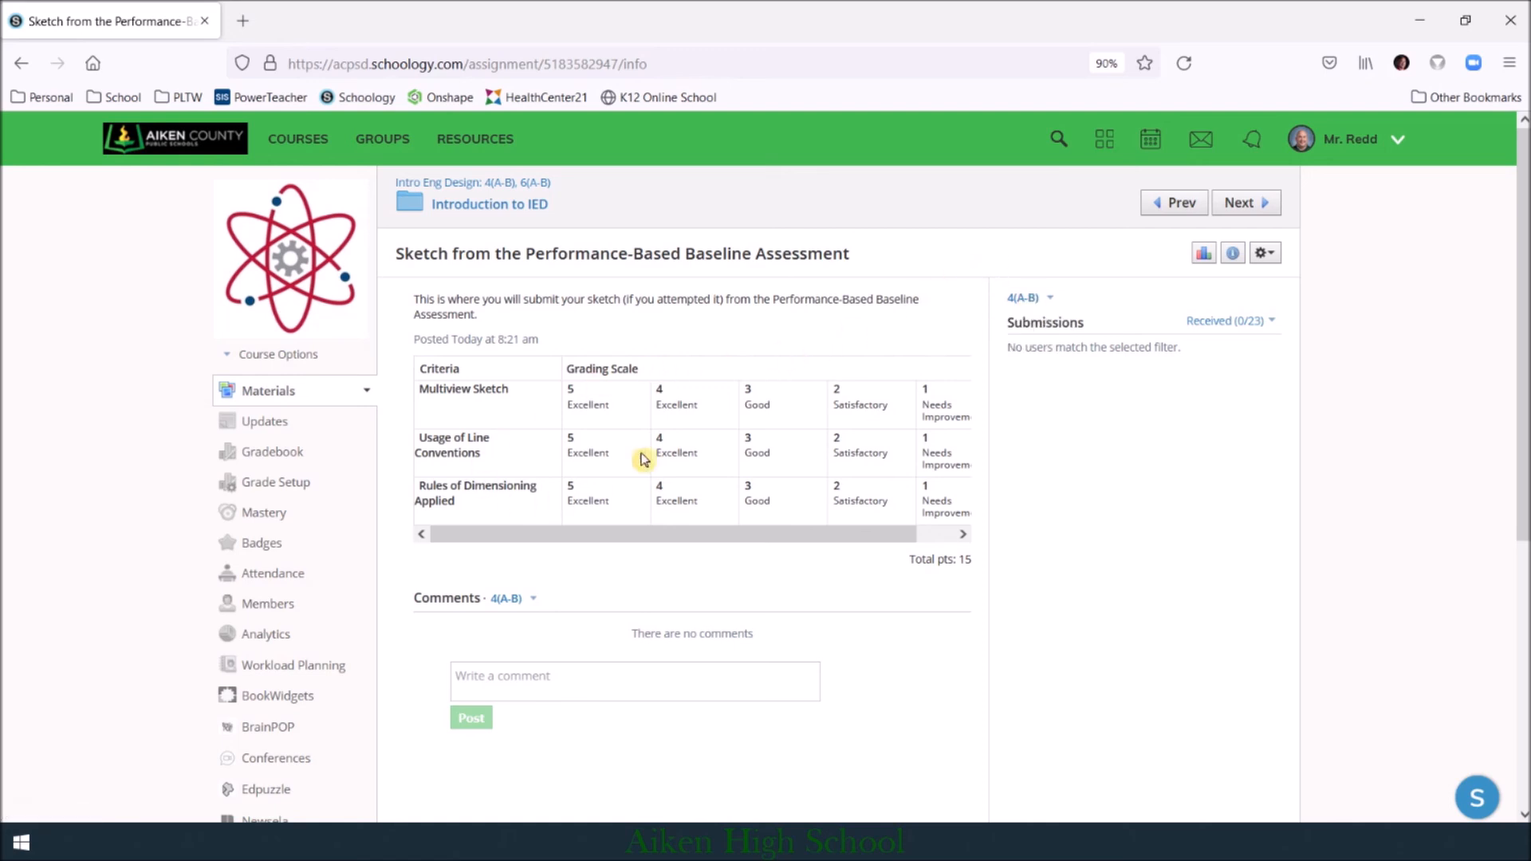
# Step: Switch the assignment's comments to section 6(A-B) and back to section 4(A-B)
pyautogui.click(513, 601)
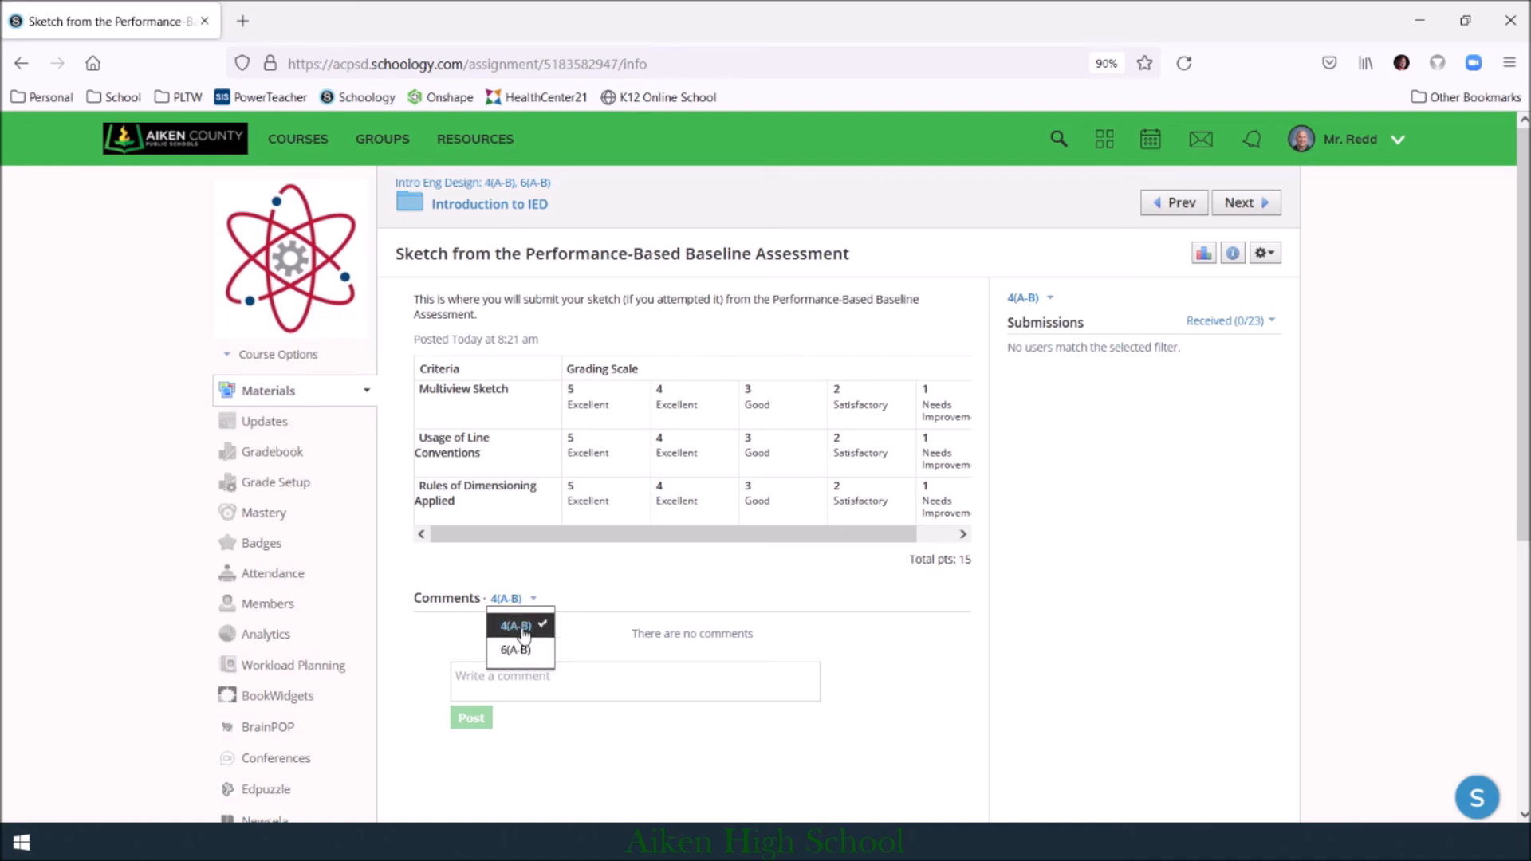
pyautogui.click(522, 652)
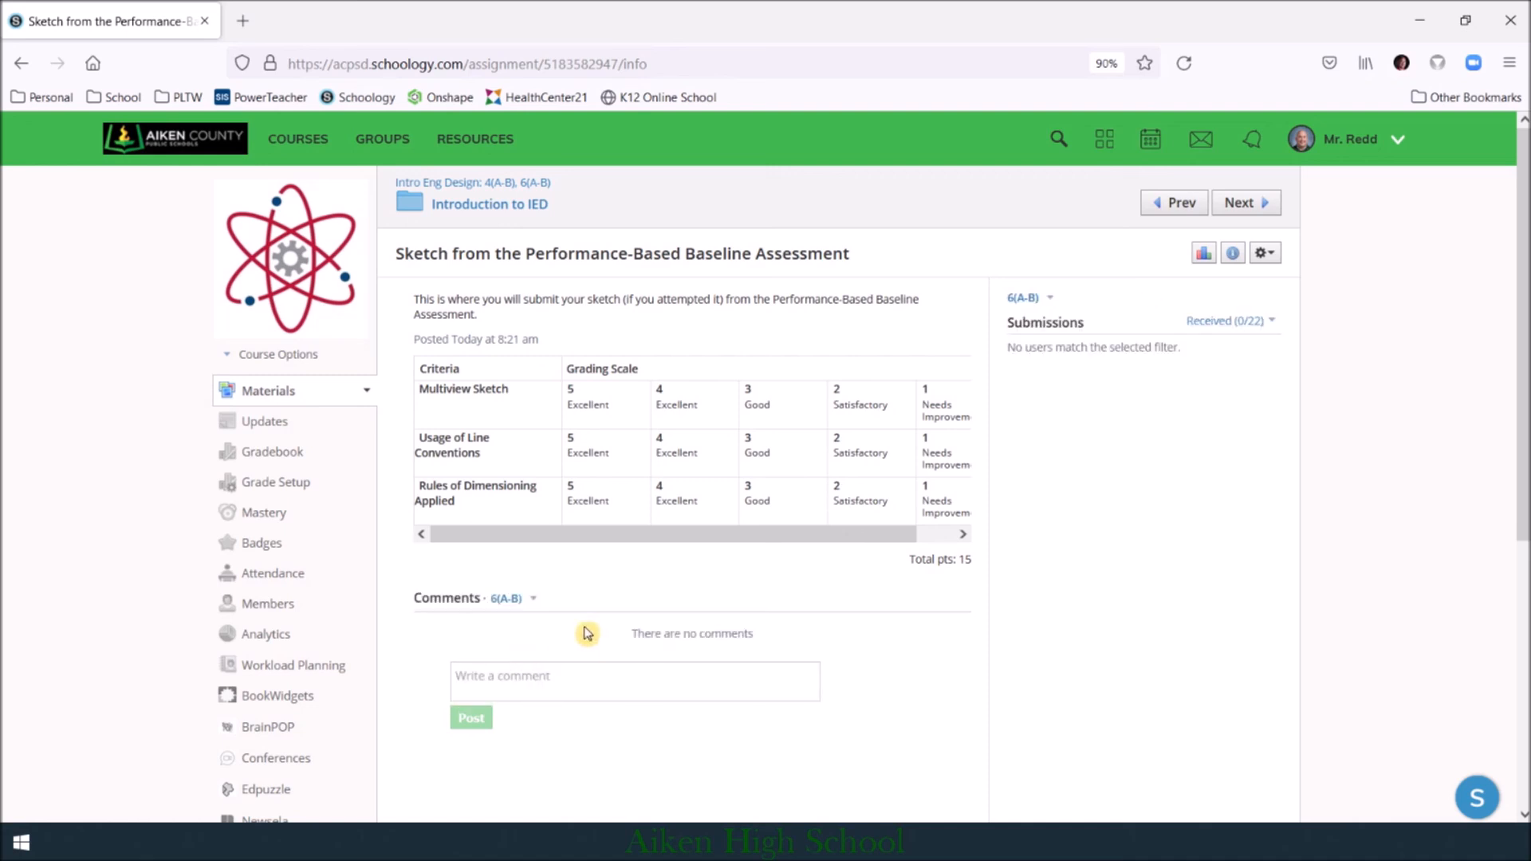
pyautogui.click(511, 610)
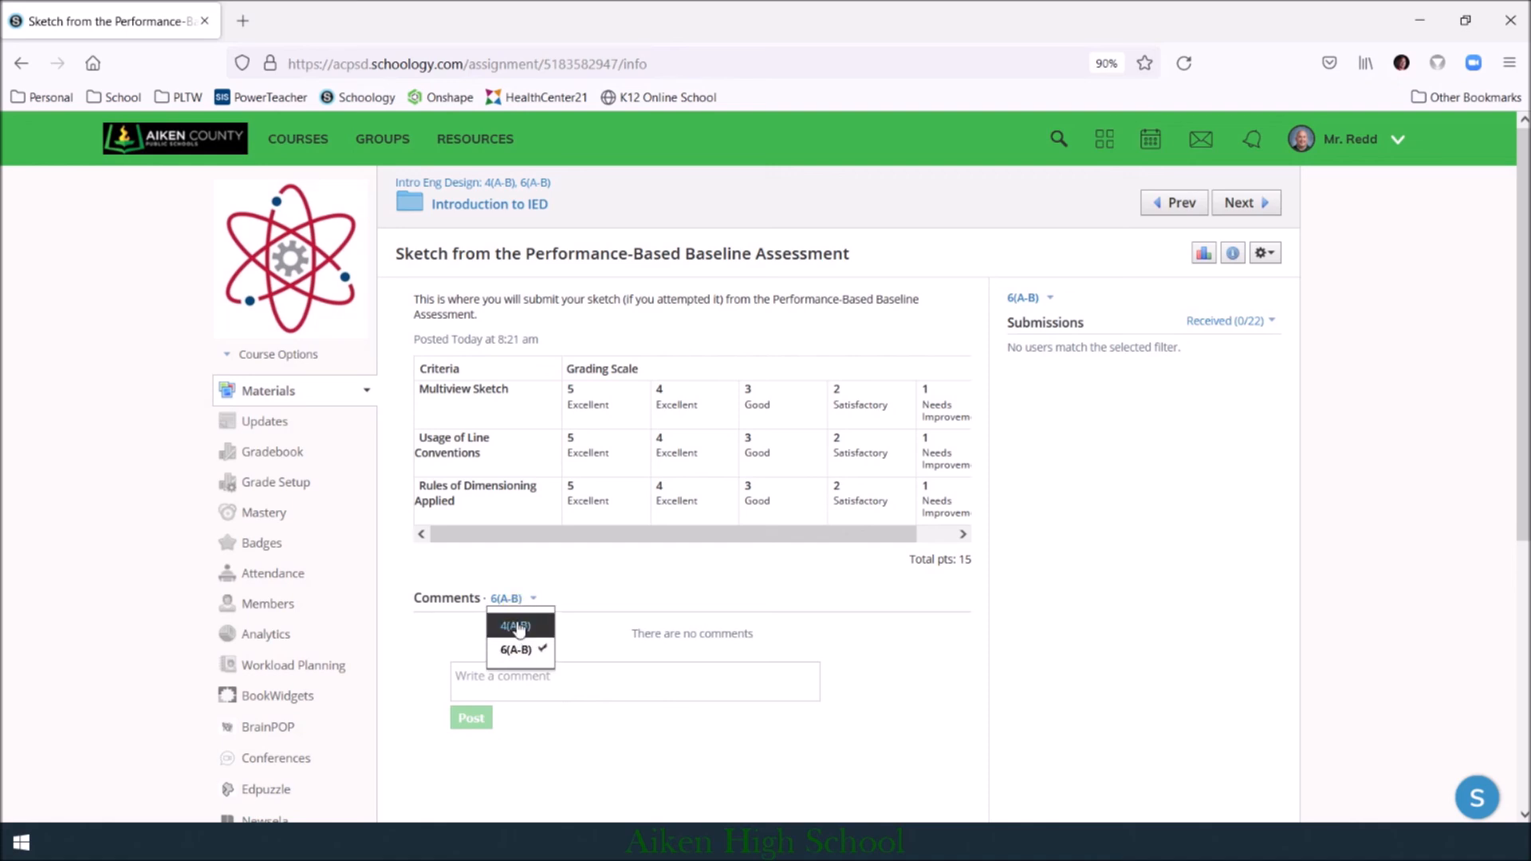
pyautogui.click(515, 630)
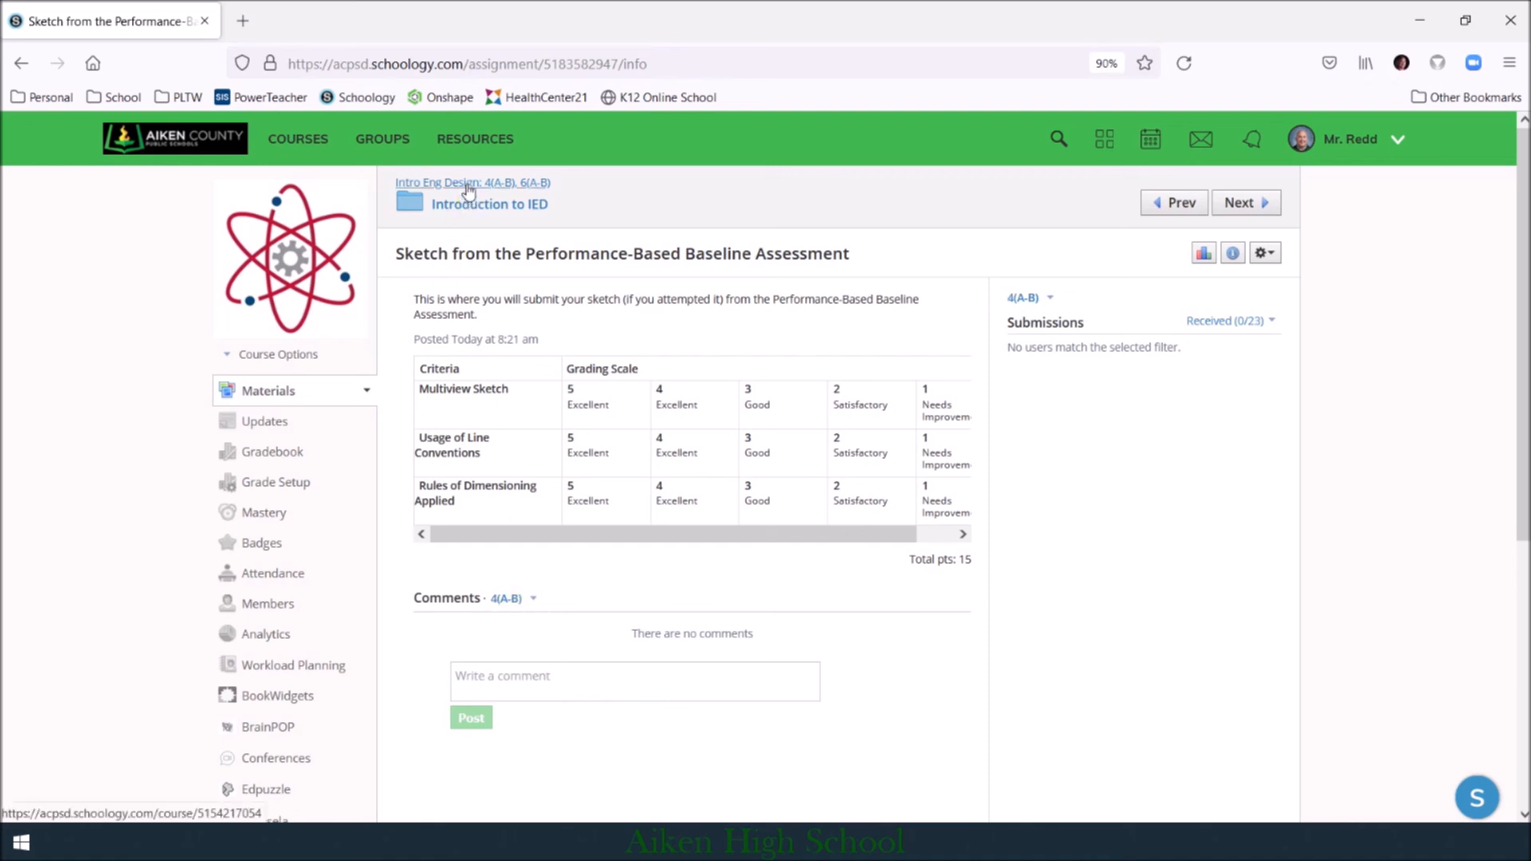